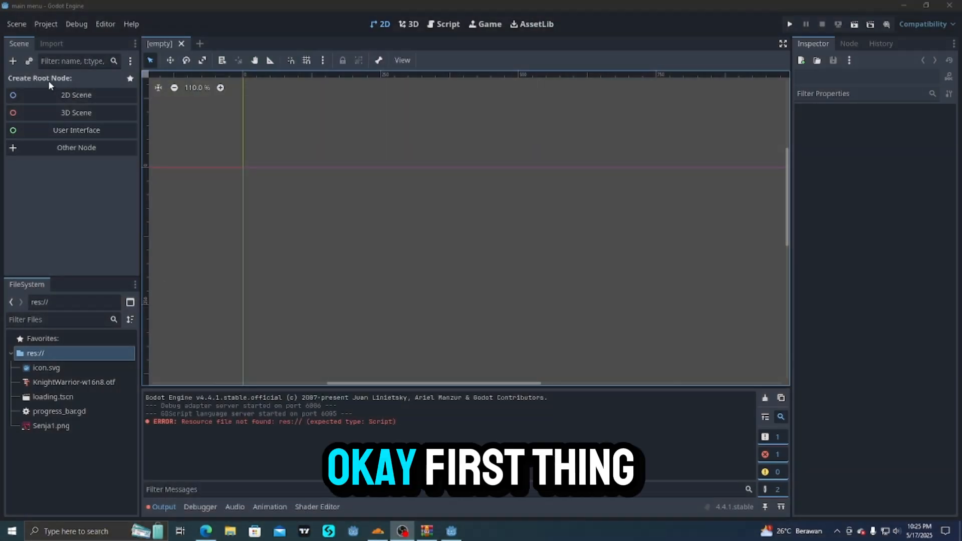
Step: Create a User Interface root node for the scene and rename it Main Menu
left_click(66, 130)
double_click(97, 81)
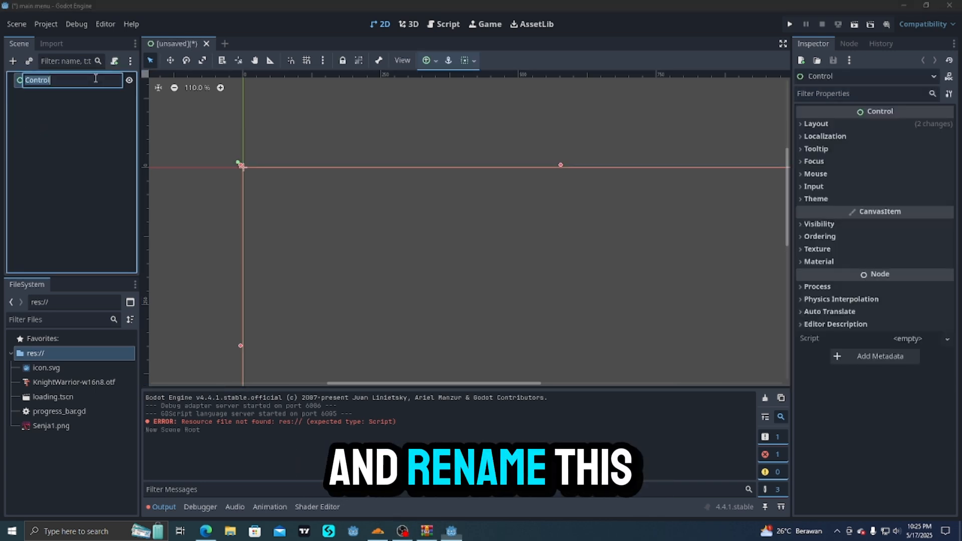
left_click_drag(95, 78, 24, 80)
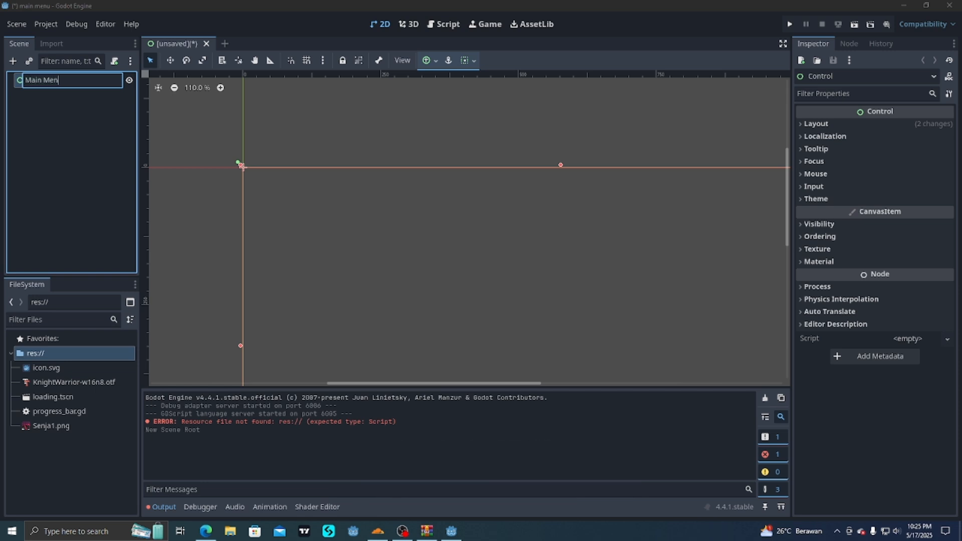
type("Main Menu")
key("Return")
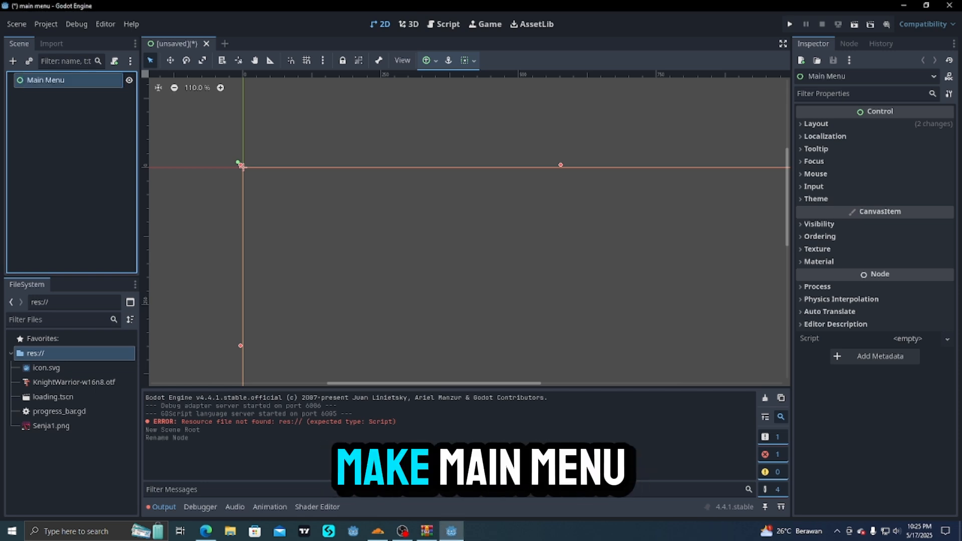
Step: Add a Button node as a child of Main Menu
left_click(13, 62)
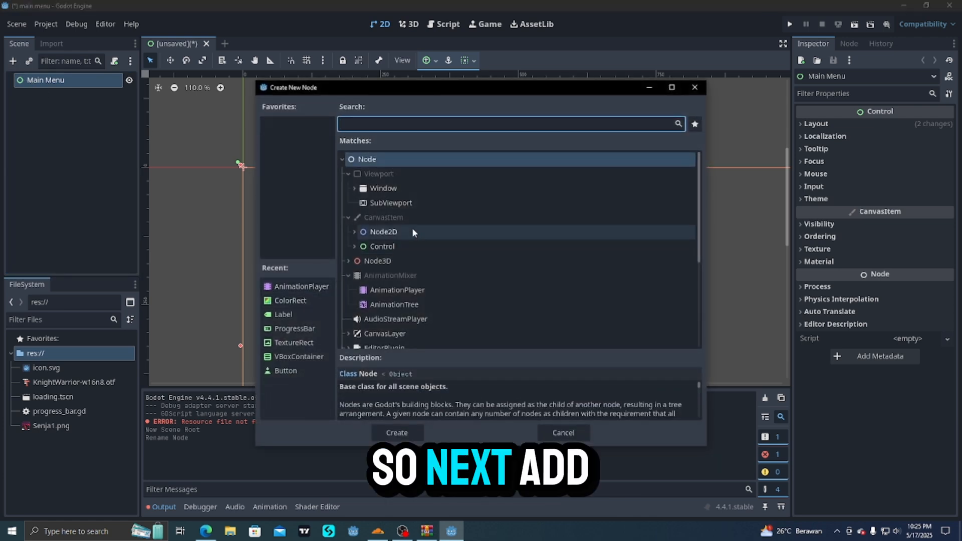
type("nb")
key("BackSpace")
key("BackSpace")
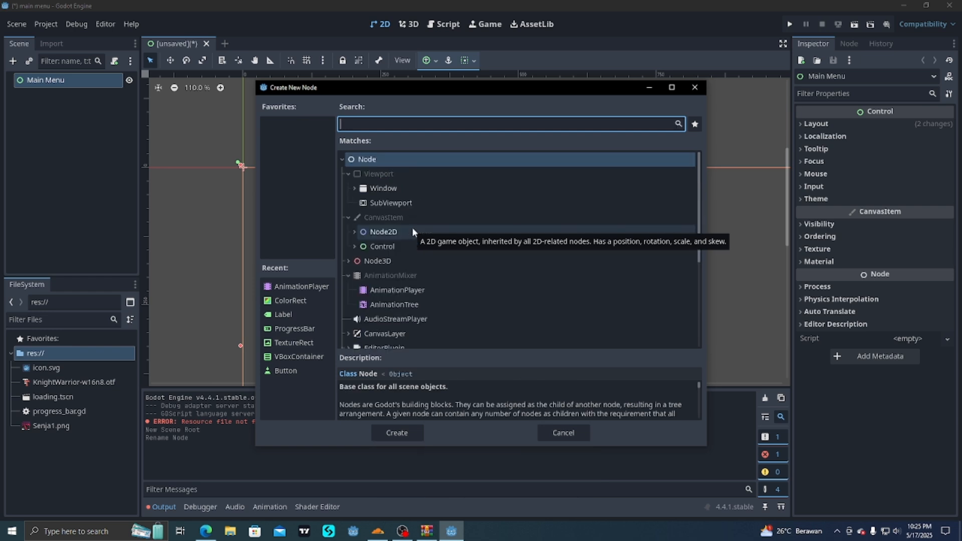
type("butt")
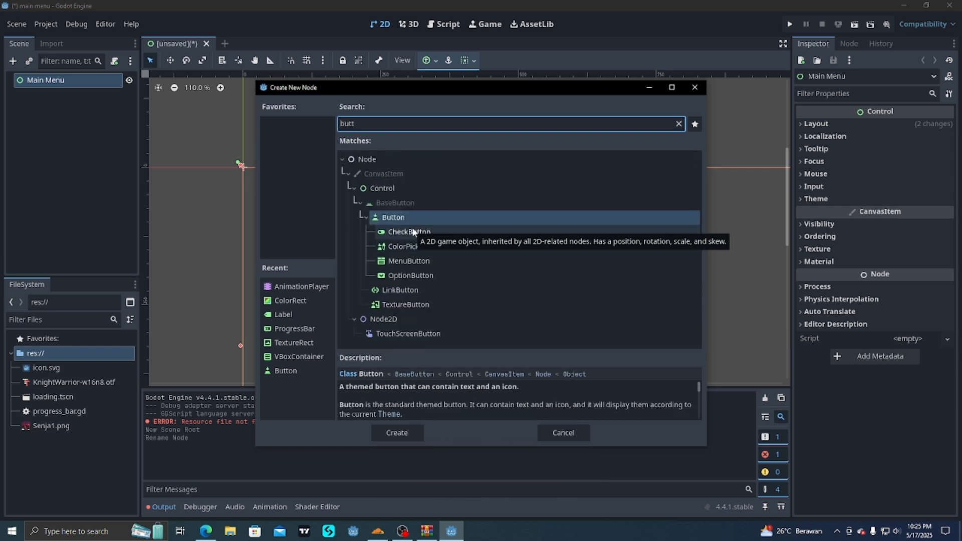
left_click(417, 224)
double_click(418, 225)
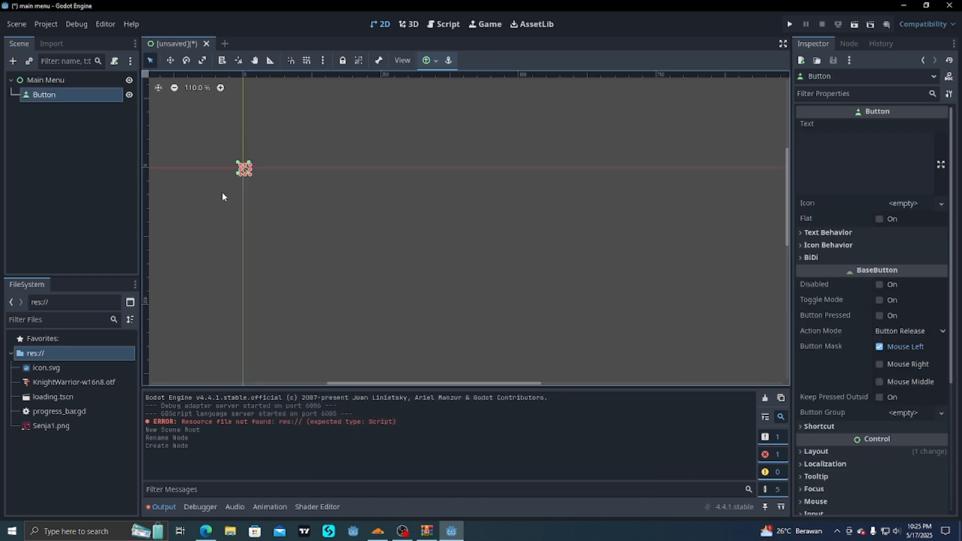
Step: Resize the button to about 122 × 60 px and set its text to Play
scroll(243, 162, "up", 3)
left_click_drag(266, 169, 430, 253)
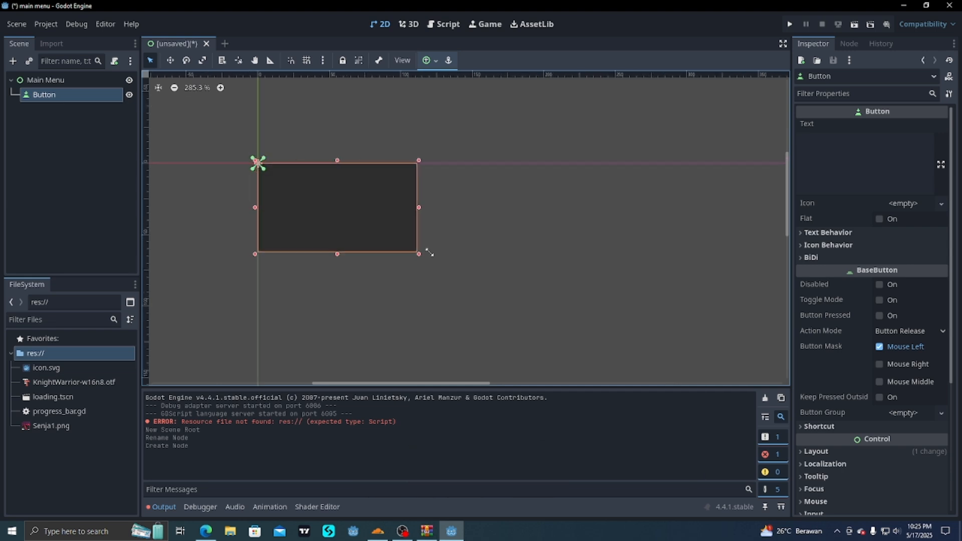
left_click(833, 168)
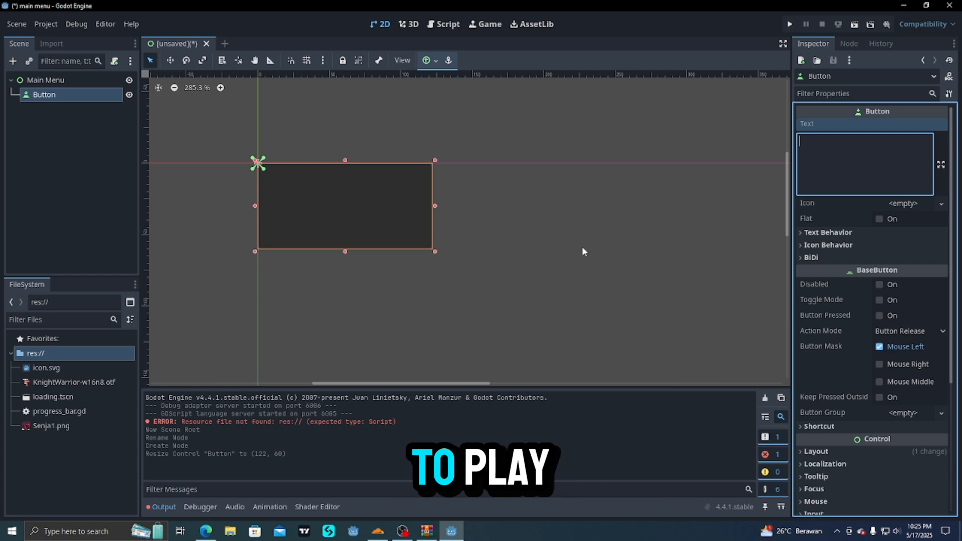
type("Play")
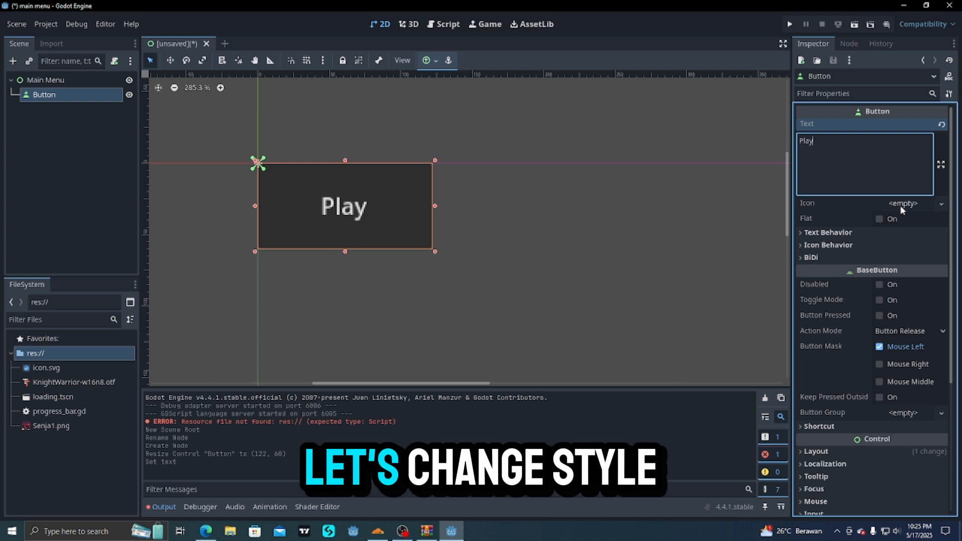
Step: Override the Play button's theme font size with 32 px
scroll(901, 208, "down", 4)
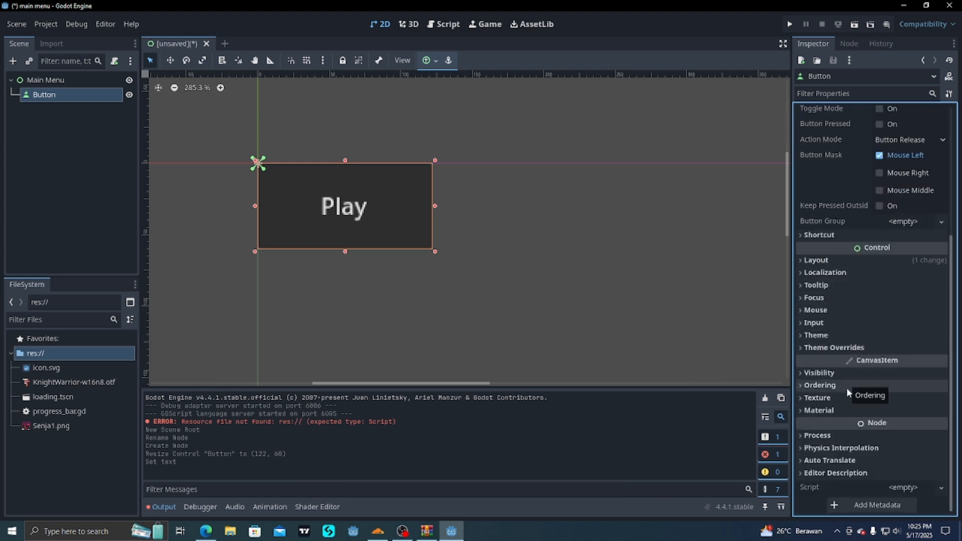
left_click(838, 347)
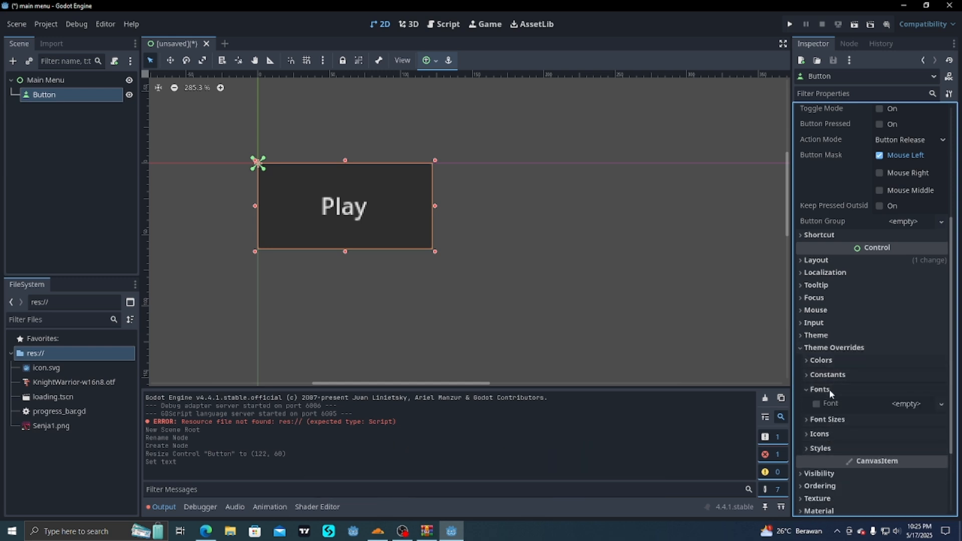
left_click(827, 404)
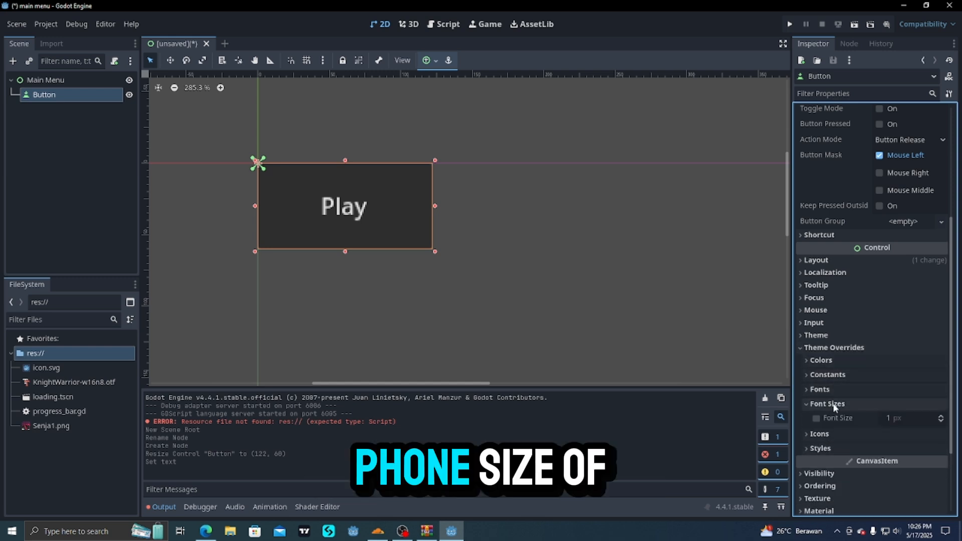
left_click(941, 417)
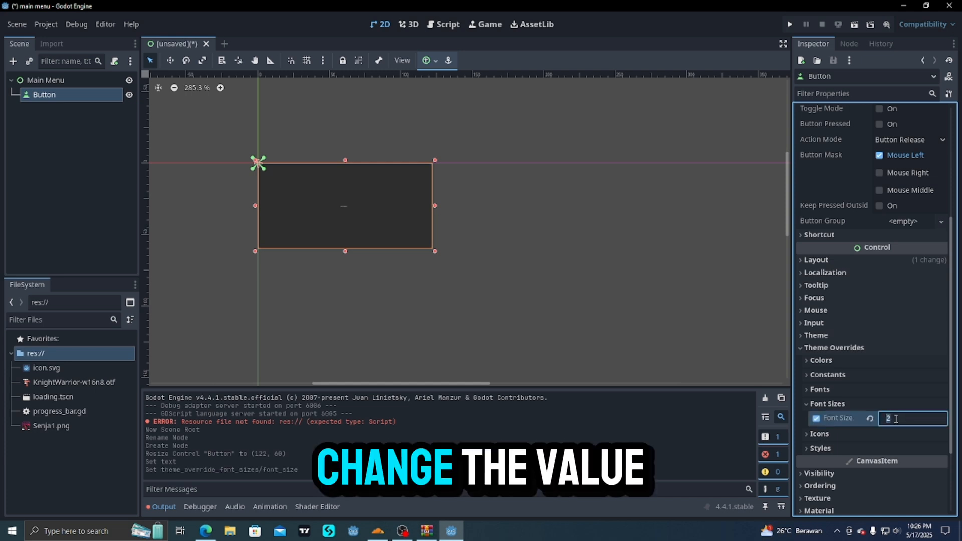
type("32")
key("Return")
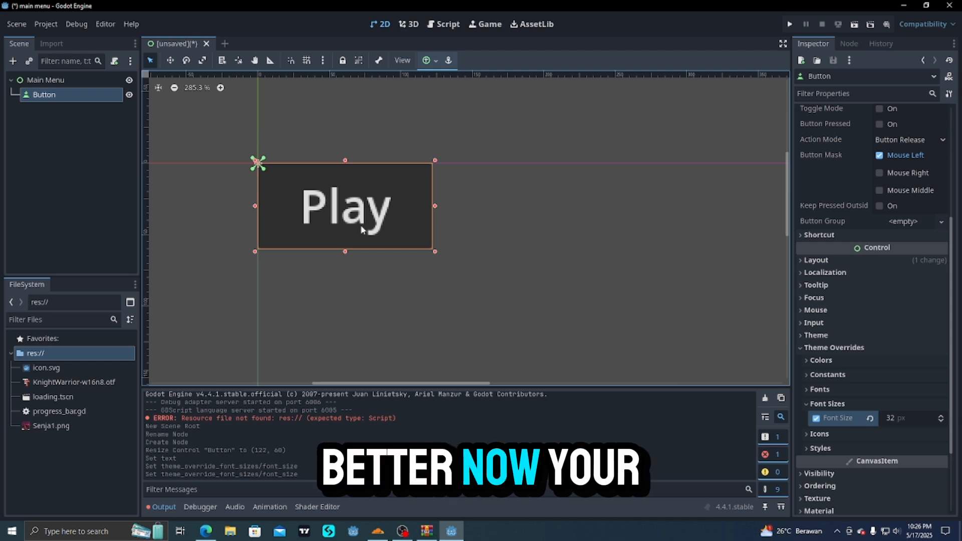
Step: Widen the Play button to about 203 × 60 px with font size 35 px and place it at about (107, 53)
left_click_drag(435, 206, 551, 205)
left_click(941, 416)
left_click(941, 416)
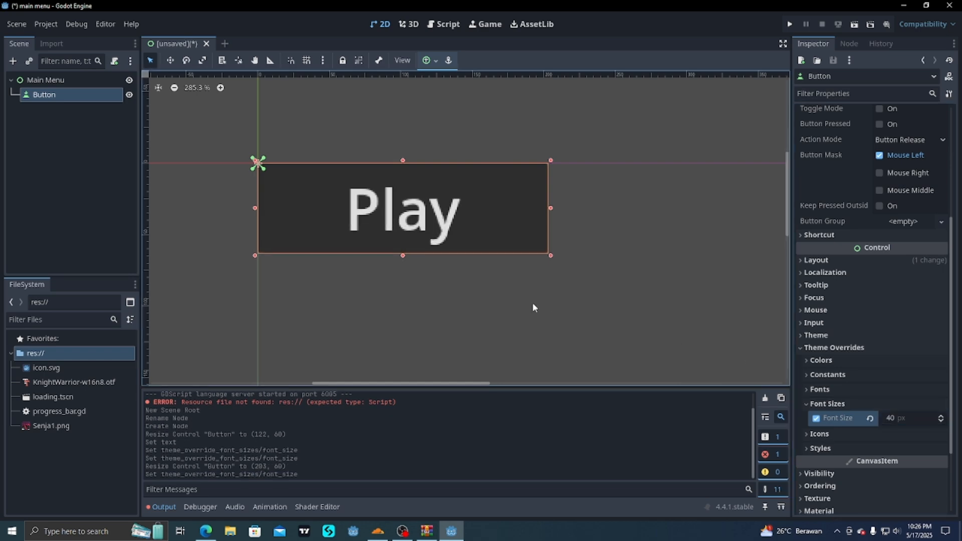
scroll(413, 236, "down", 5)
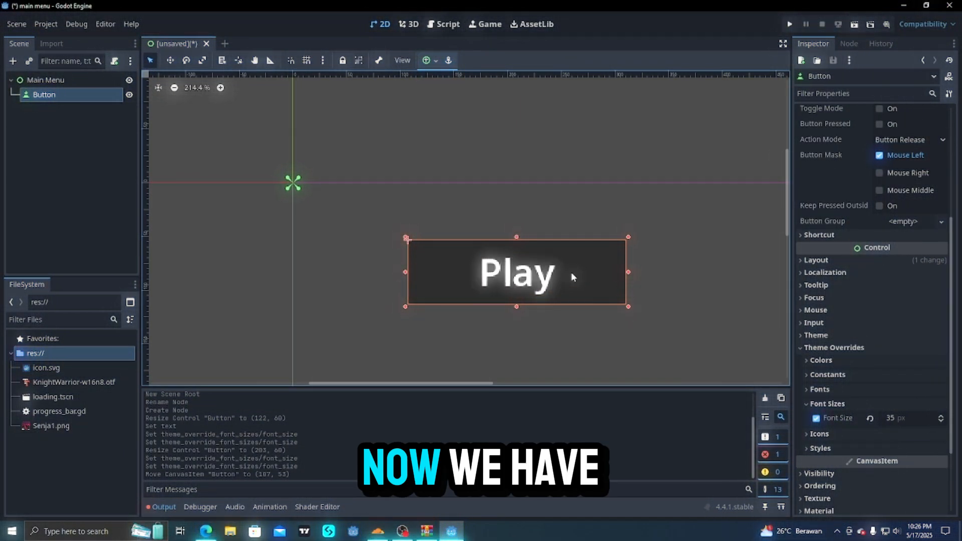
Step: Assign a new StyleBoxFlat to the Play button's Normal style in its theme overrides
left_click(819, 348)
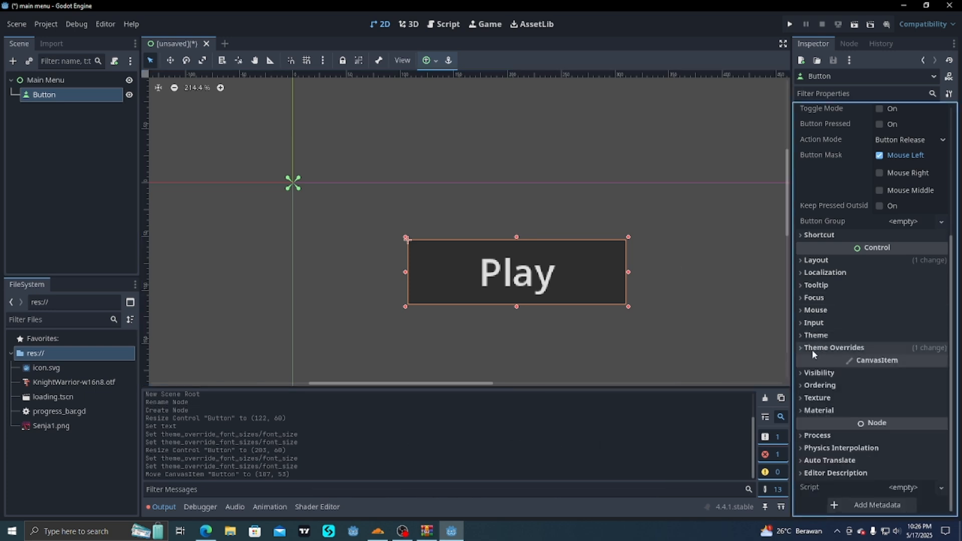
left_click(828, 348)
scroll(832, 390, "down", 1)
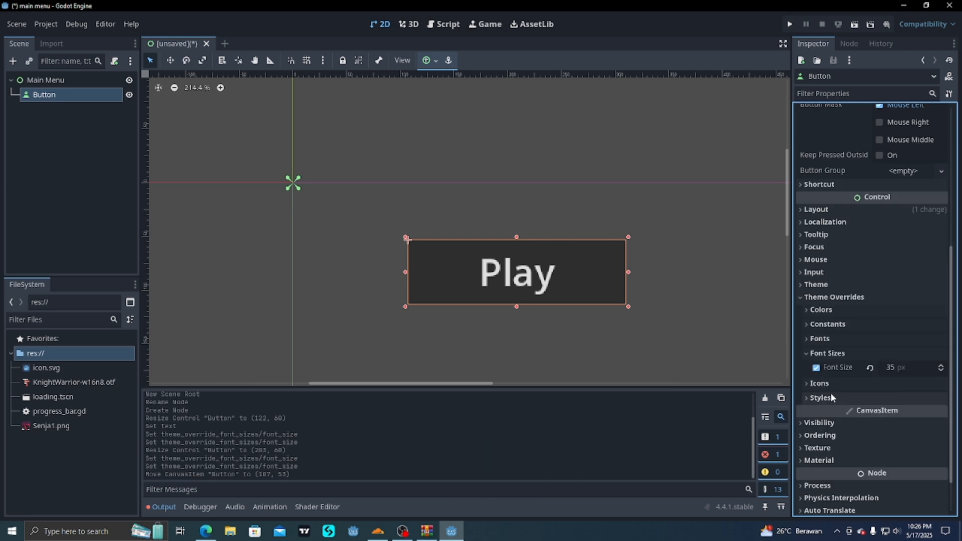
left_click(821, 398)
scroll(822, 396, "down", 4)
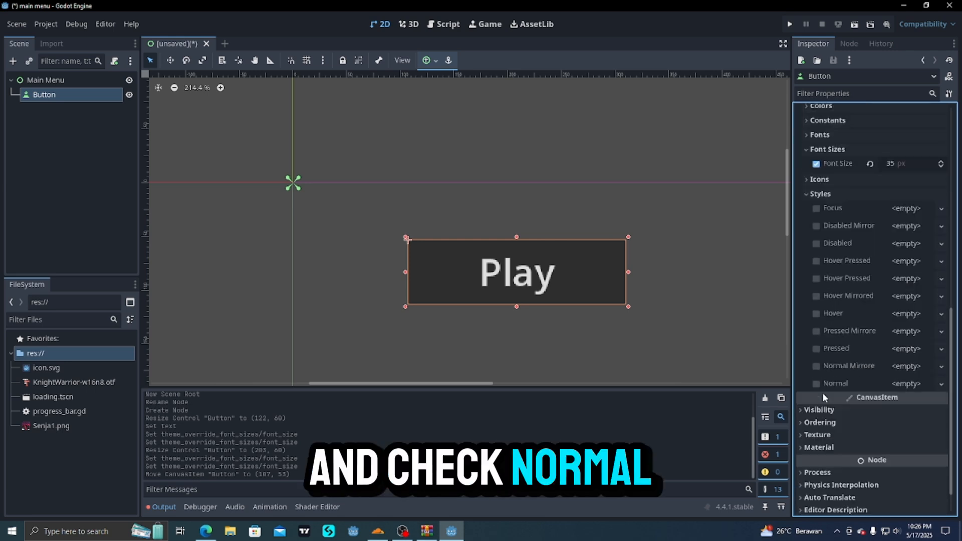
left_click(815, 384)
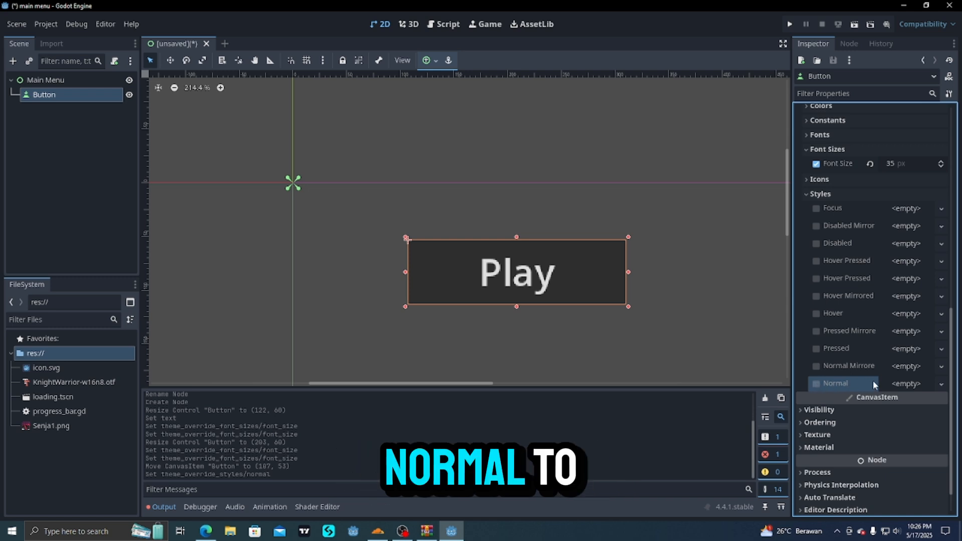
left_click(904, 383)
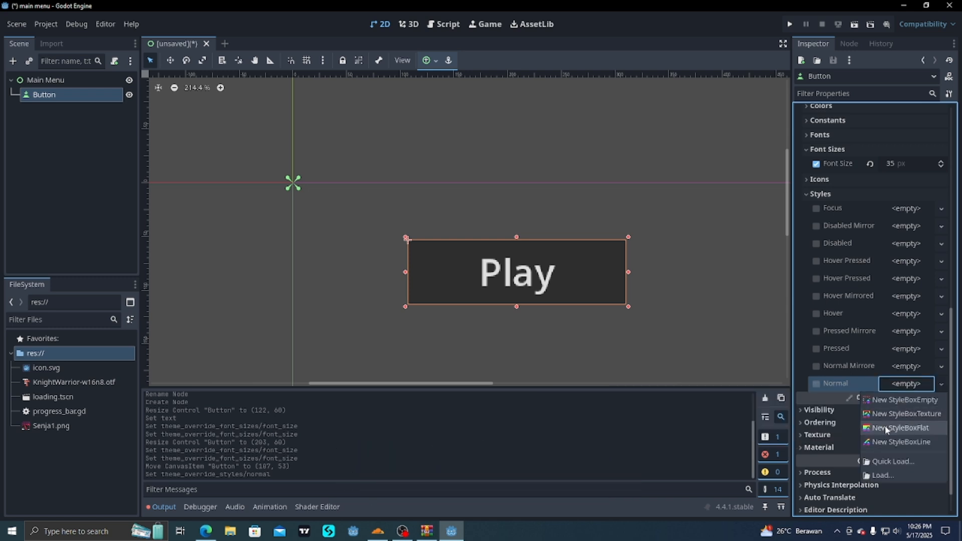
left_click(886, 429)
left_click_drag(275, 183, 449, 340)
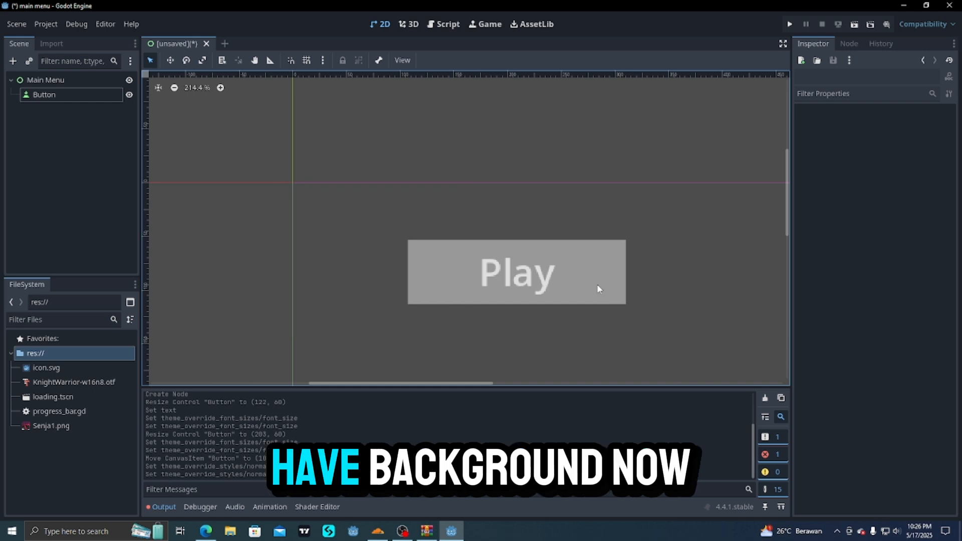
Step: Set the background colour of the Play button's Normal StyleBoxFlat to white (ffffff)
left_click(598, 289)
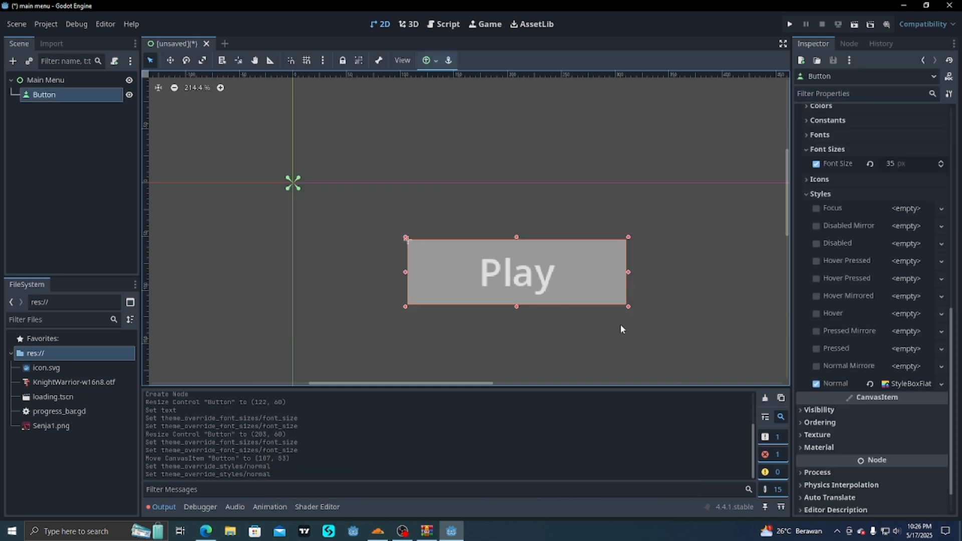
left_click(908, 384)
scroll(879, 374, "down", 5)
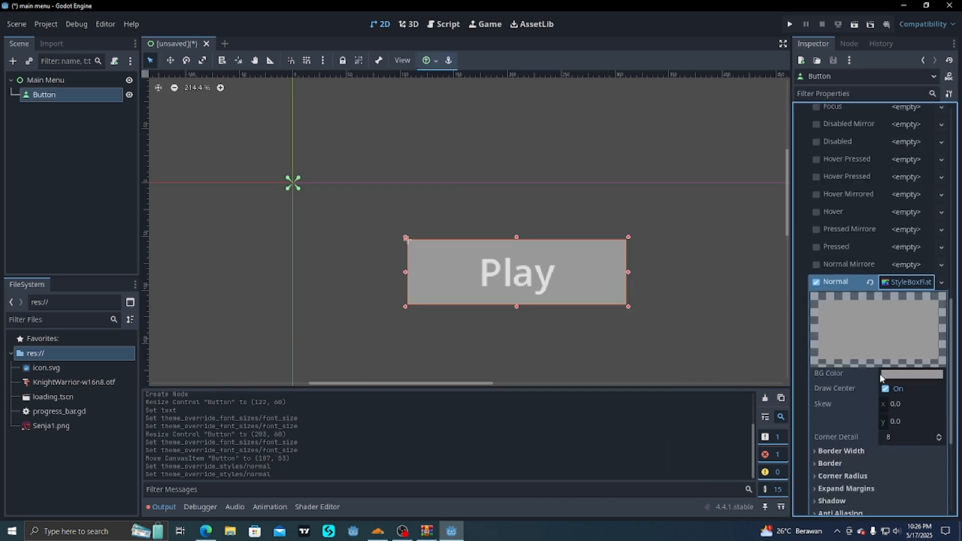
left_click(907, 324)
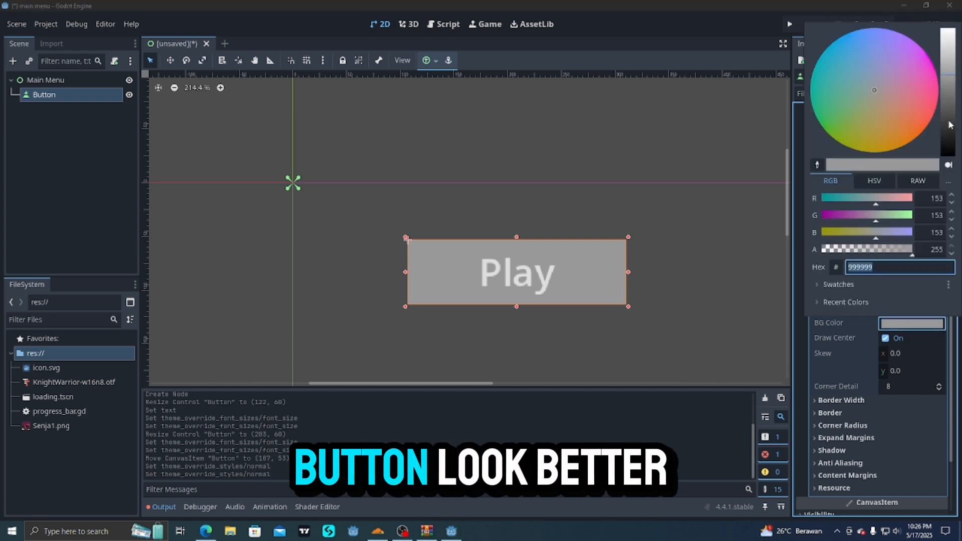
left_click_drag(948, 125, 953, 30)
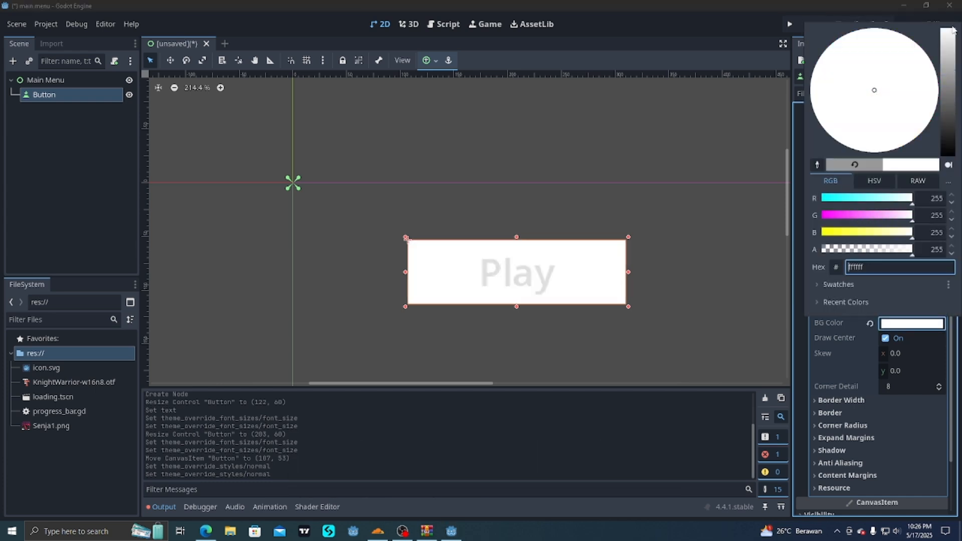
left_click(795, 313)
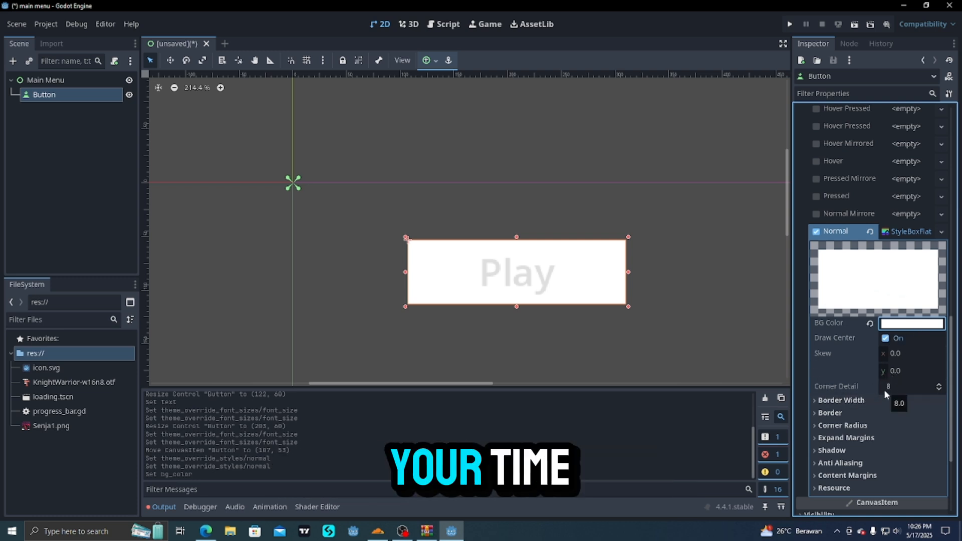
Step: Set all four corner radii of the button's Normal StyleBoxFlat to 16 px
scroll(882, 390, "down", 2)
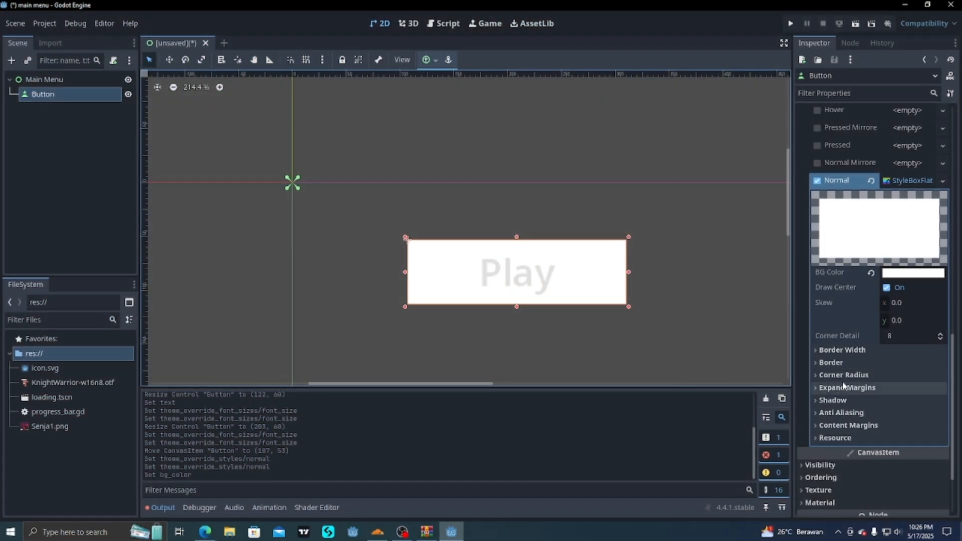
left_click(843, 376)
left_click(894, 388)
type("176")
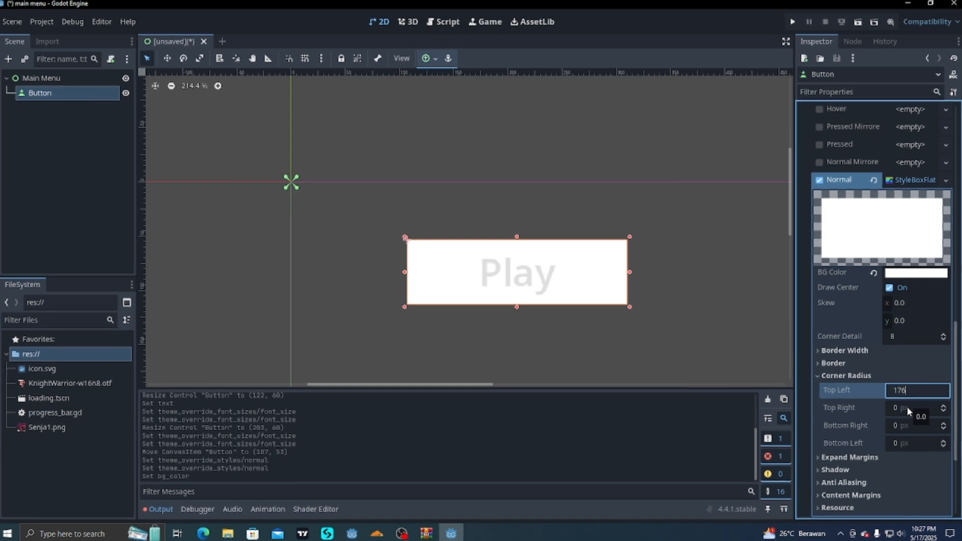
key("BackSpace")
key("BackSpace")
type("6")
left_click(904, 407)
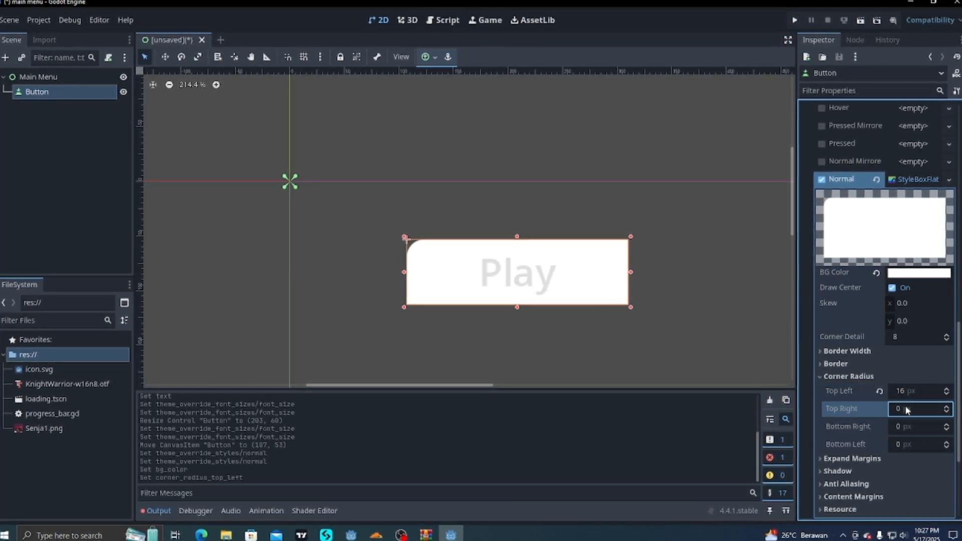
type("16")
left_click(909, 428)
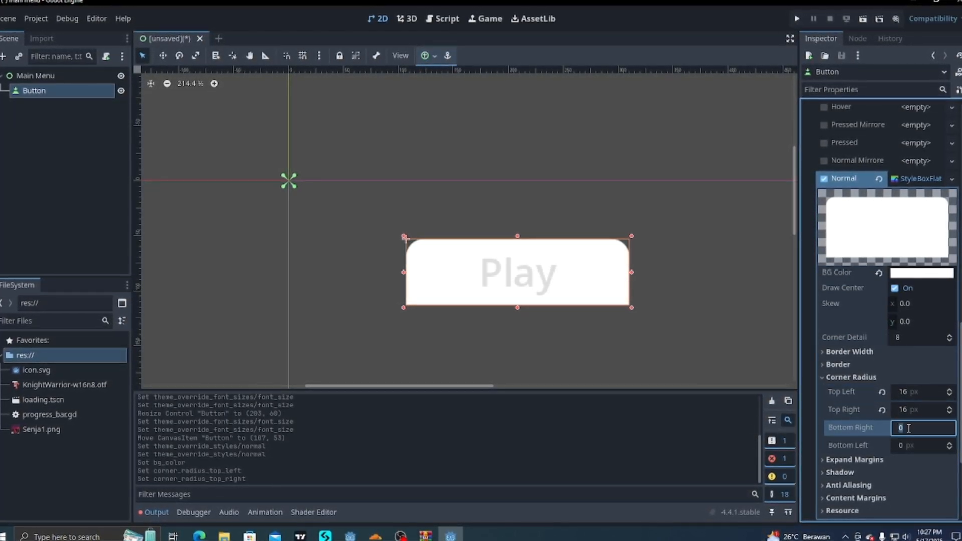
type("16")
left_click(910, 443)
type("16")
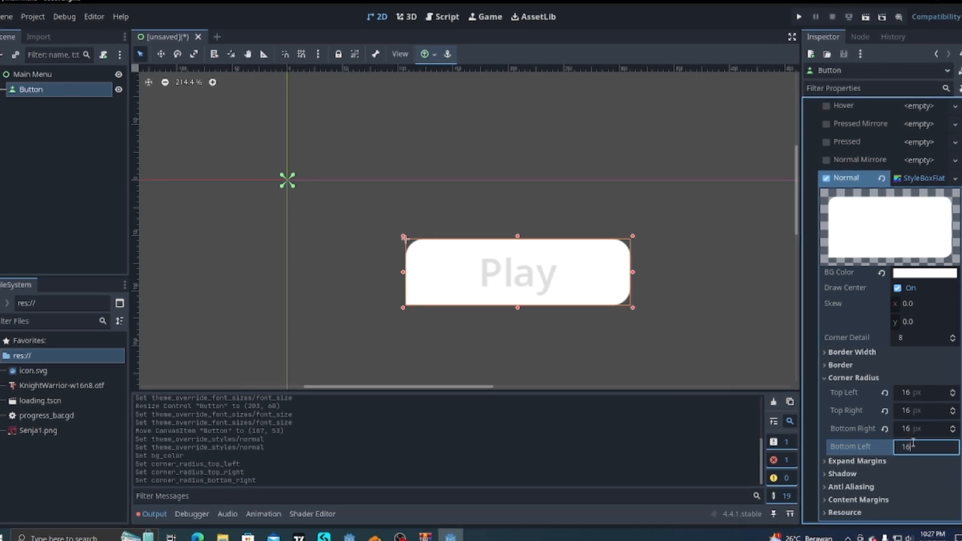
left_click(858, 459)
left_click(862, 460)
Step: Set the shadow size of the Play button's Normal StyleBoxFlat to 3 px and check the button without its selection outline
scroll(861, 459, "down", 2)
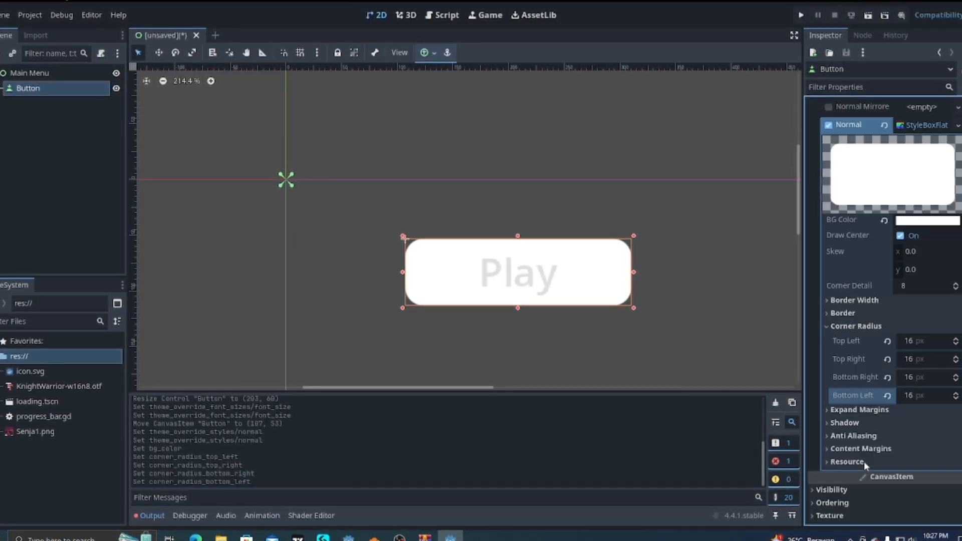
left_click(858, 423)
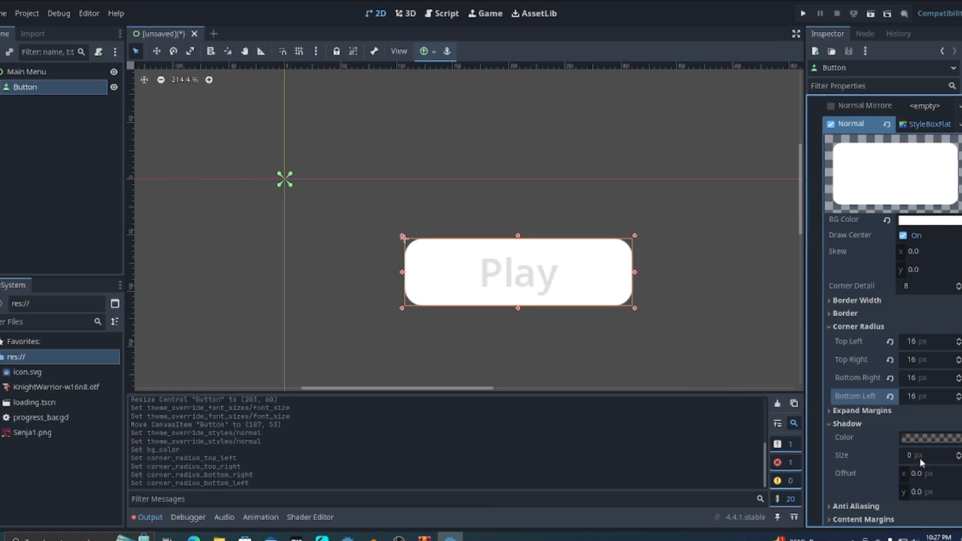
left_click(957, 452)
left_click(957, 453)
left_click(957, 453)
scroll(952, 456, "down", 5)
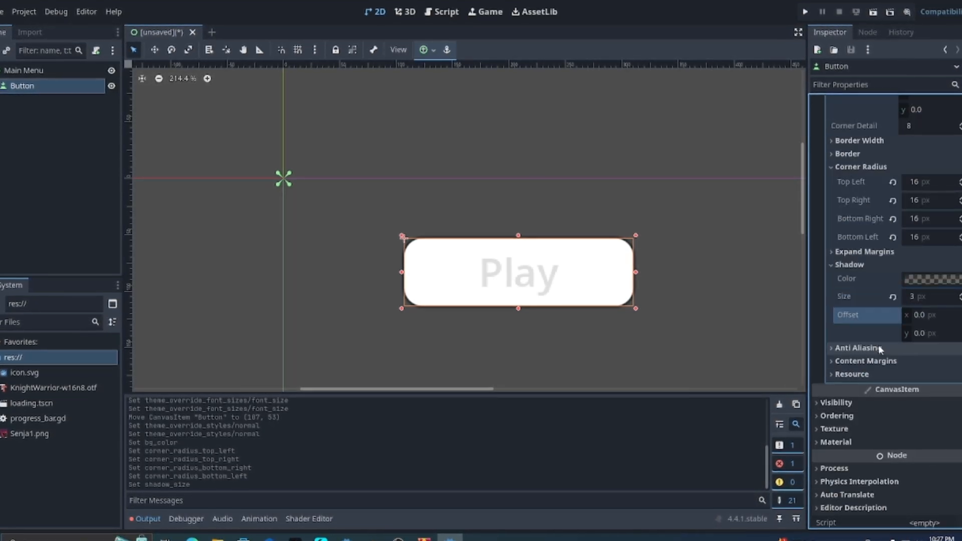
left_click(709, 285)
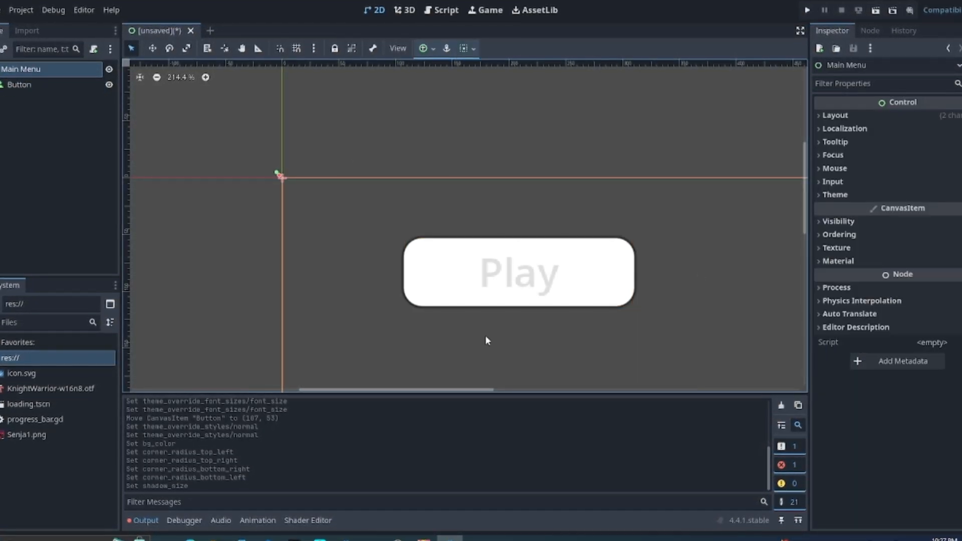
left_click(526, 283)
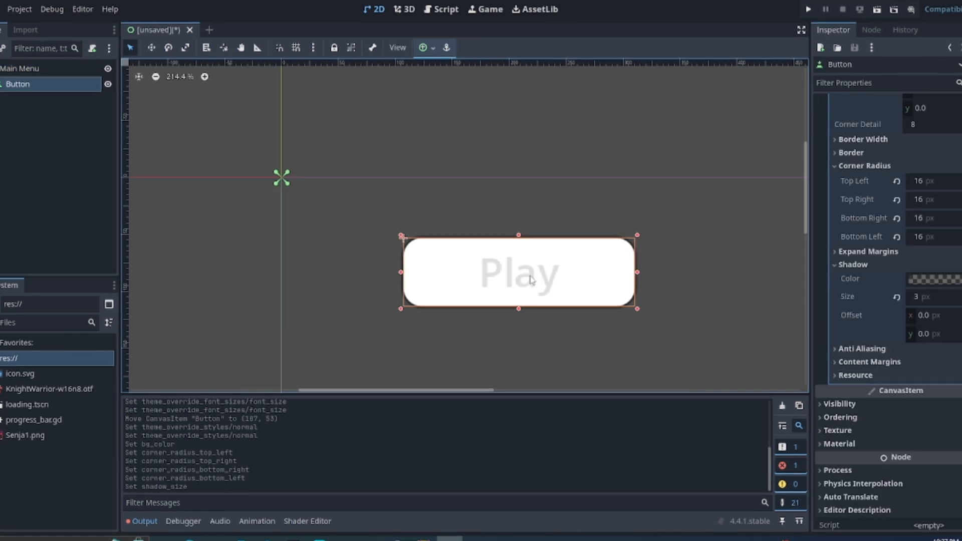
Step: Enable the black Font Color and Font Focus Color overrides for the Play button, with Font Pressed Color switched off
scroll(855, 335, "up", 10)
left_click(841, 264)
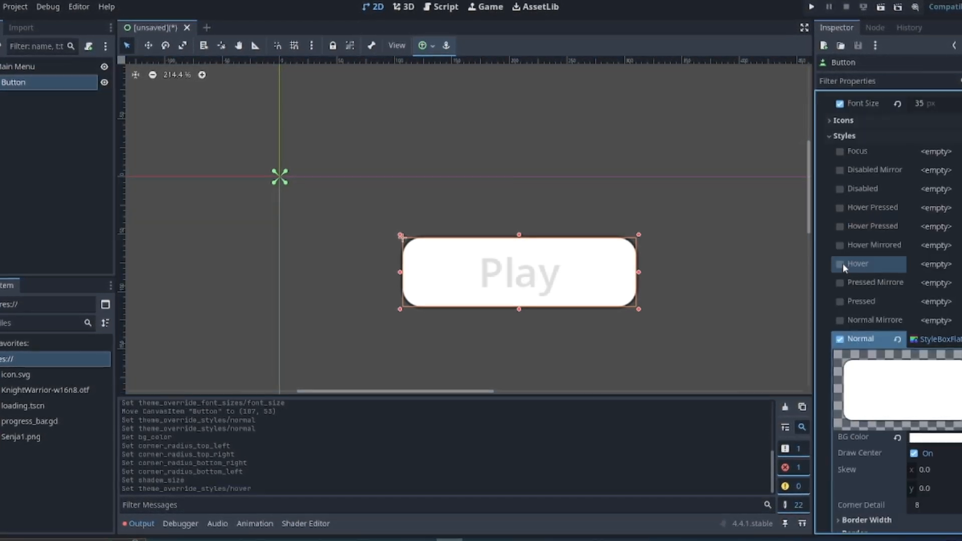
left_click(928, 450)
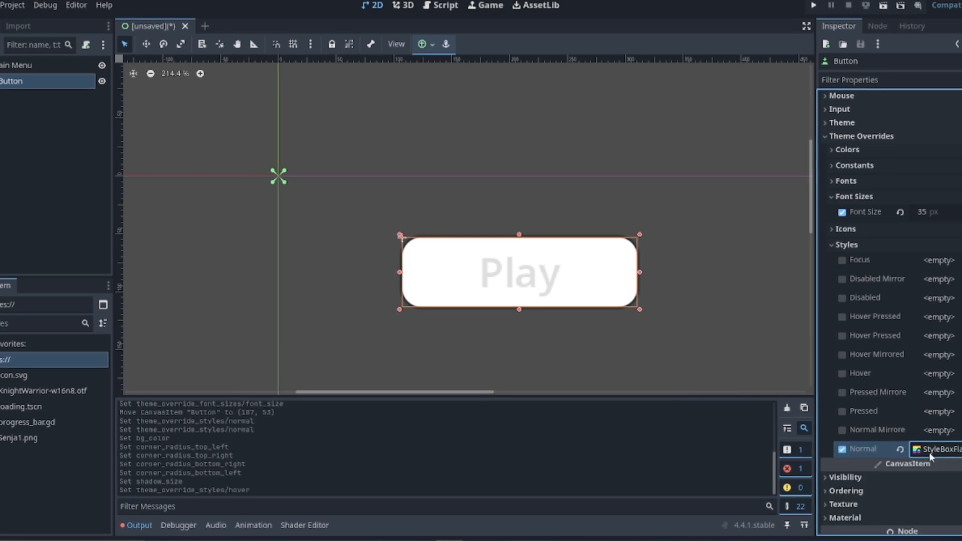
left_click(844, 183)
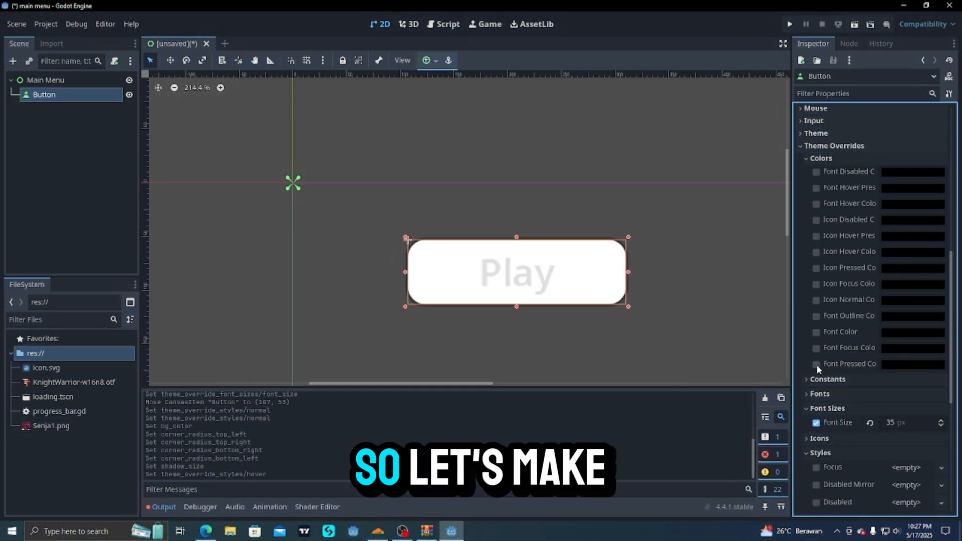
left_click(816, 365)
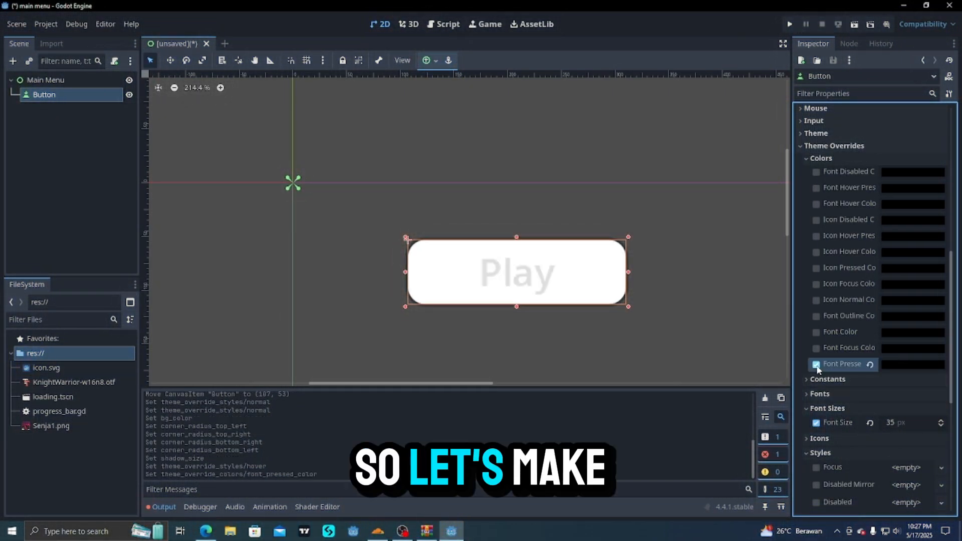
left_click_drag(791, 358, 692, 357)
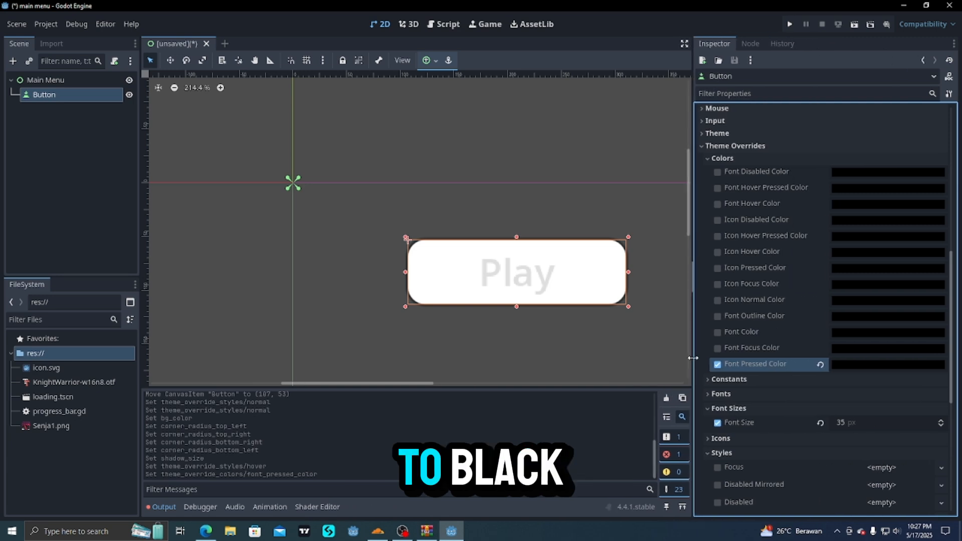
left_click(717, 348)
left_click(717, 333)
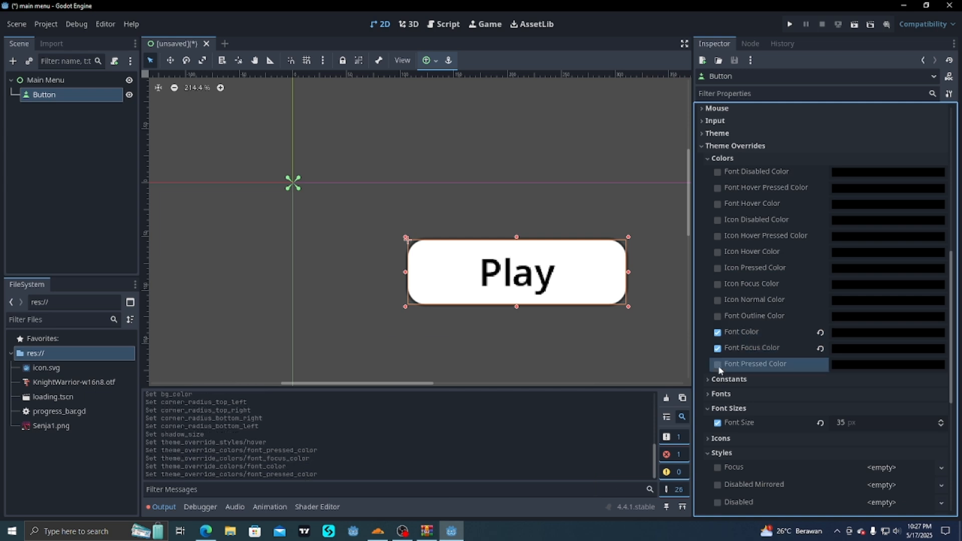
left_click(716, 365)
Step: Enable the black Font Hover Color, Font Hover Pressed Color and Font Disabled Color overrides for the Play button
left_click(716, 204)
left_click(717, 188)
left_click(717, 172)
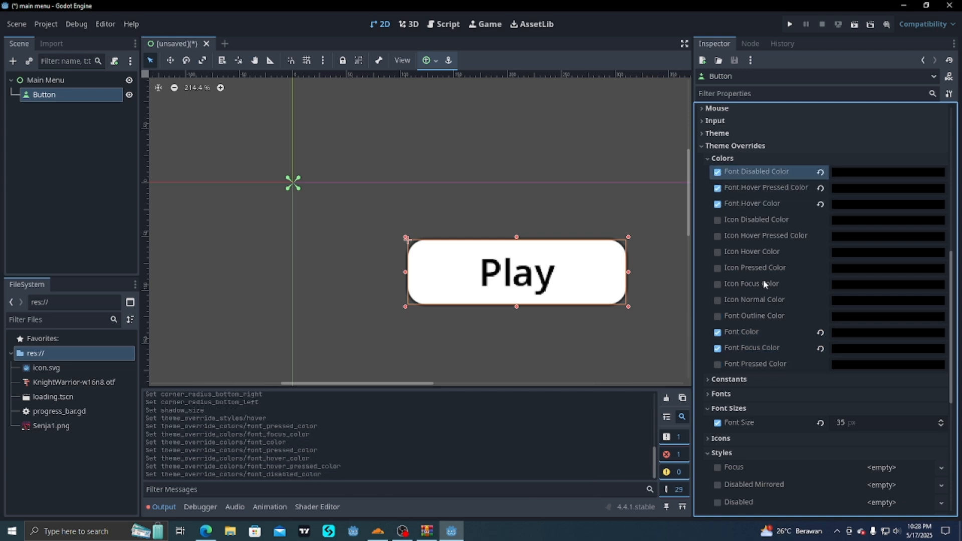
Step: Save the scene as main_menu.tscn and test-run it to check how the Play button reacts
scroll(773, 326, "down", 4)
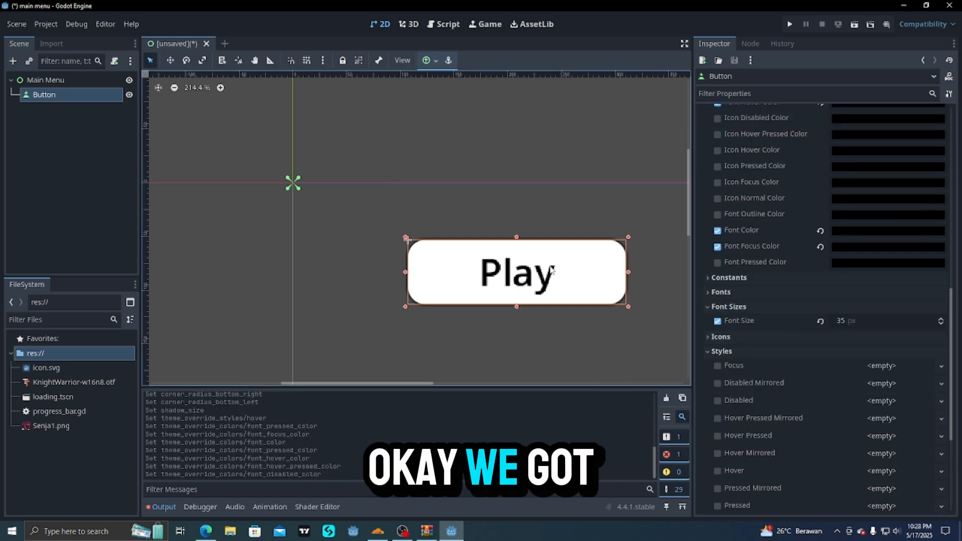
left_click(854, 24)
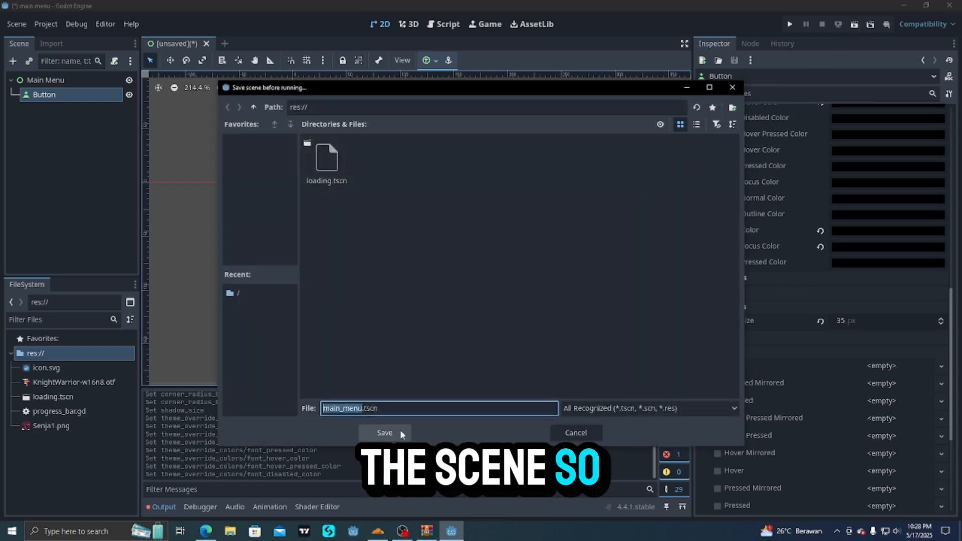
left_click(400, 430)
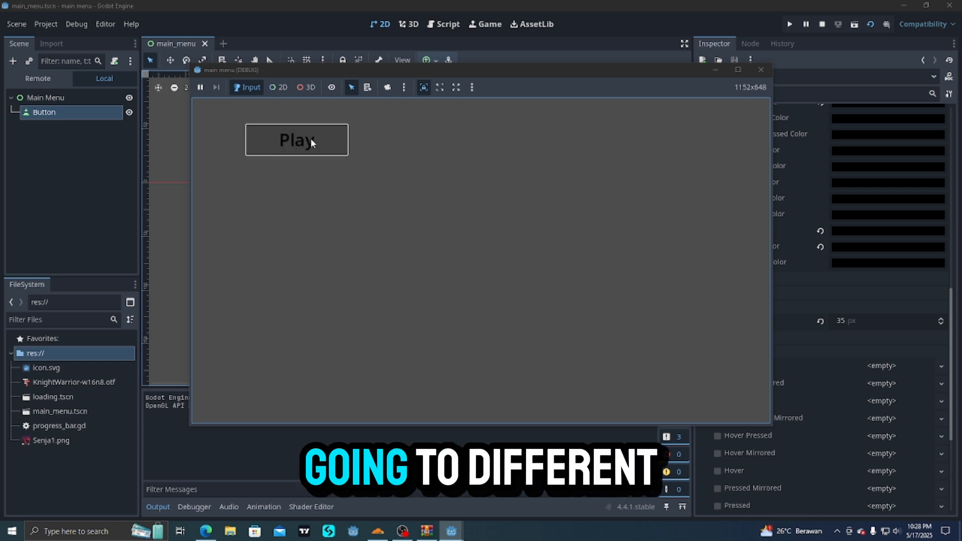
left_click(761, 70)
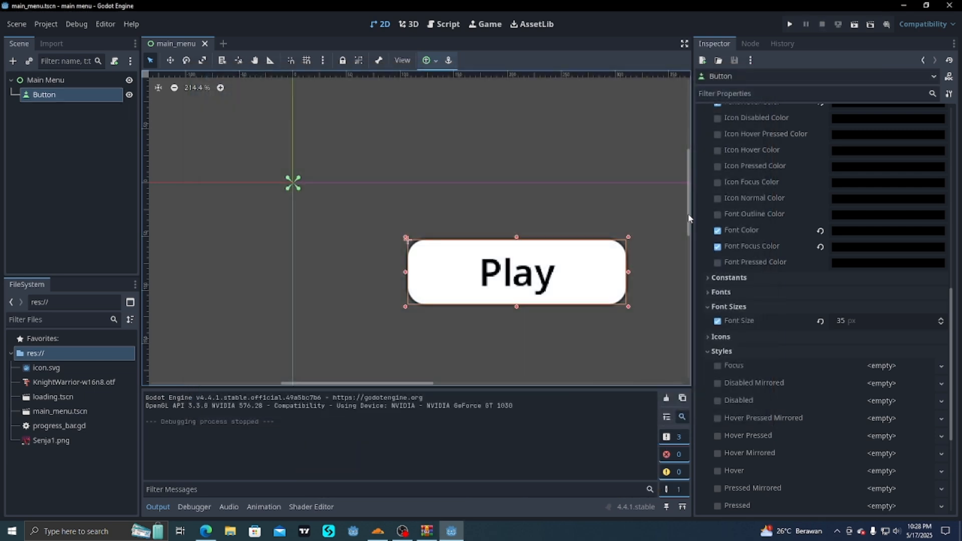
Step: Reuse the Normal StyleBoxFlat for the Play button's Hover, Hover Pressed, Focus and Disabled styles
scroll(759, 376, "down", 5)
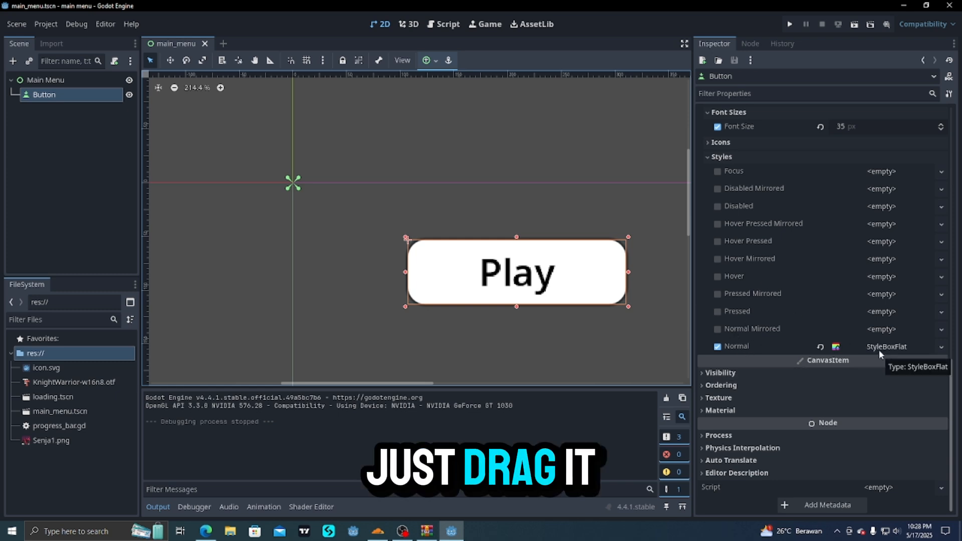
left_click_drag(878, 350, 872, 206)
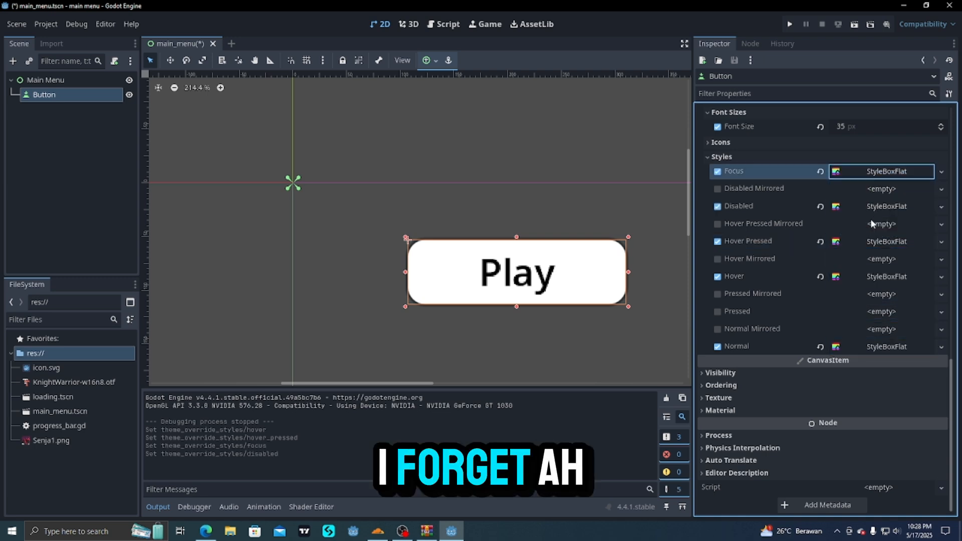
Step: Inspect the background colour of the Focus StyleBoxFlat and make that style unique
left_click(871, 172)
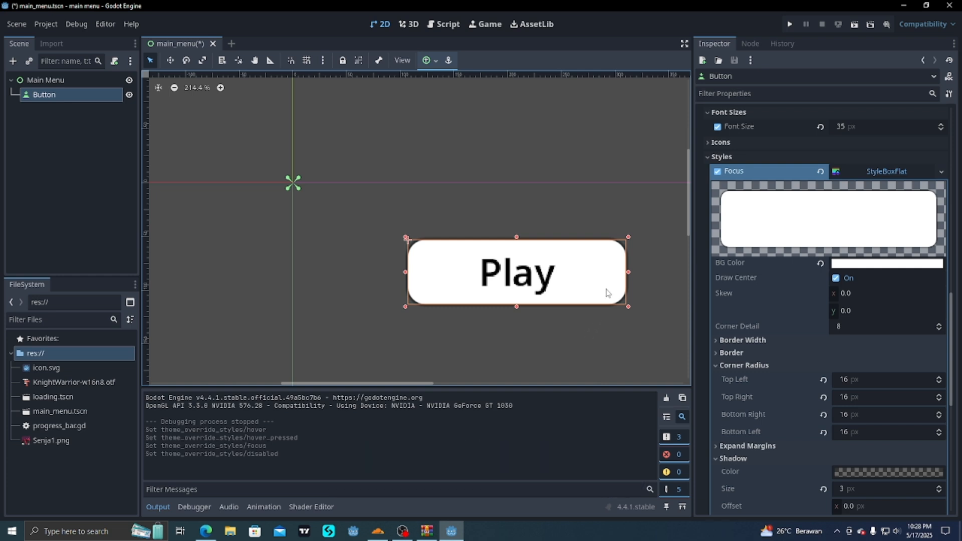
left_click(891, 264)
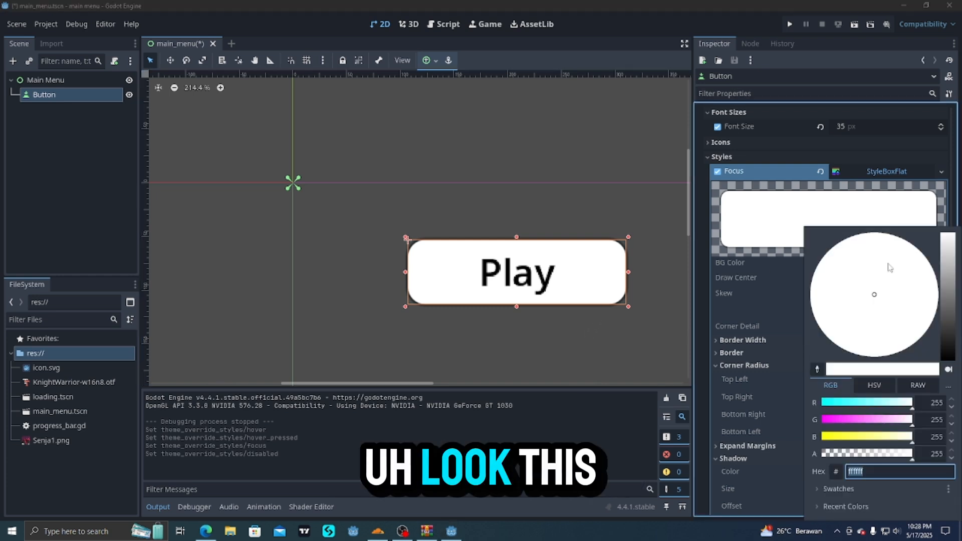
left_click(732, 311)
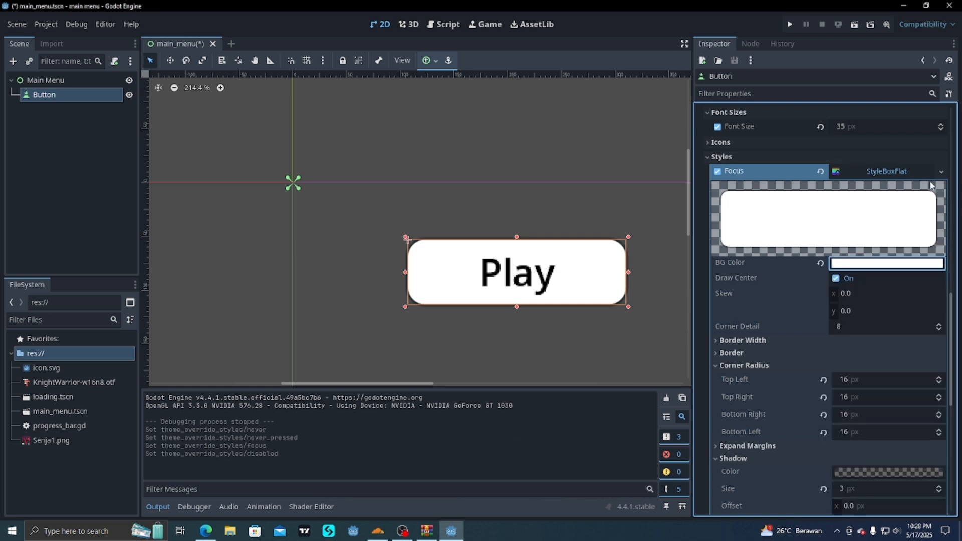
right_click(877, 173)
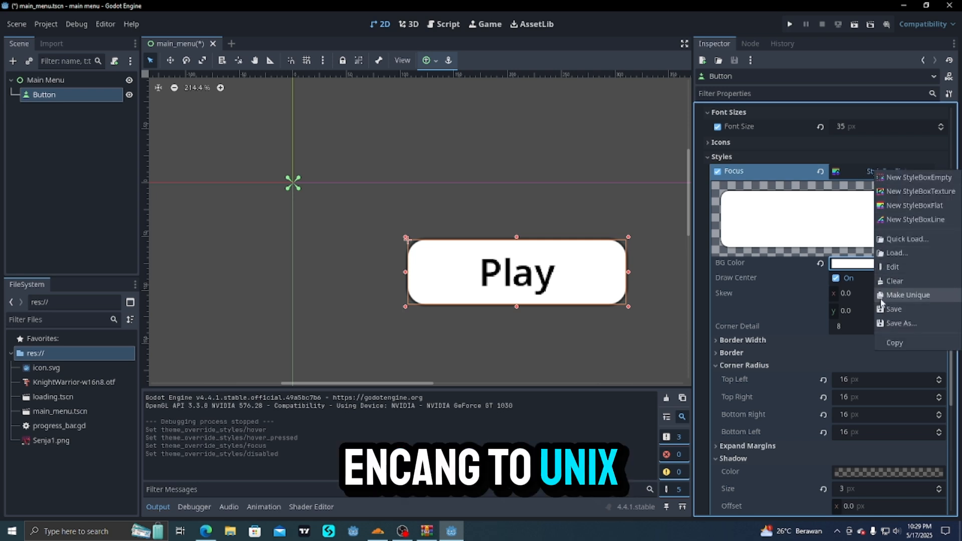
left_click(882, 300)
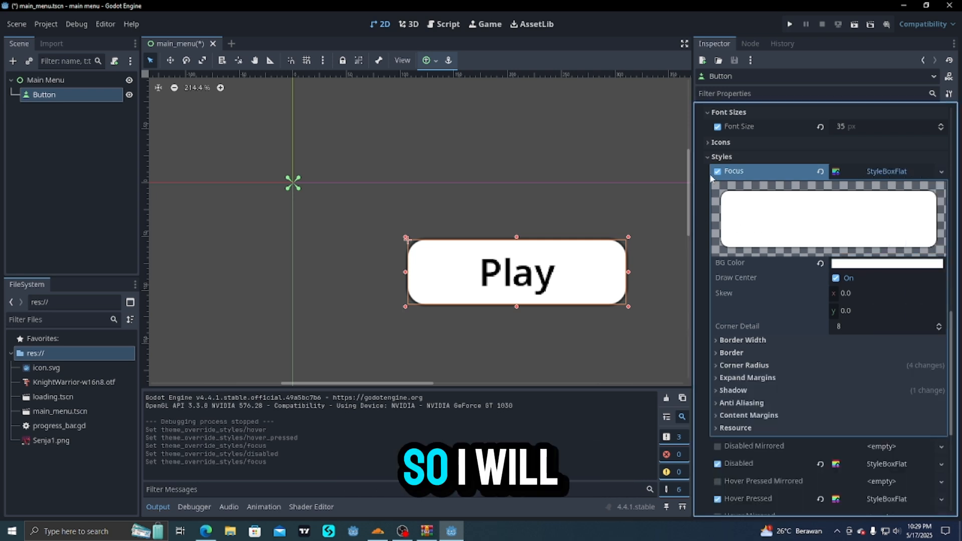
Step: Set the background colour of the Hover Pressed StyleBoxFlat to grey and make that style unique
left_click(707, 157)
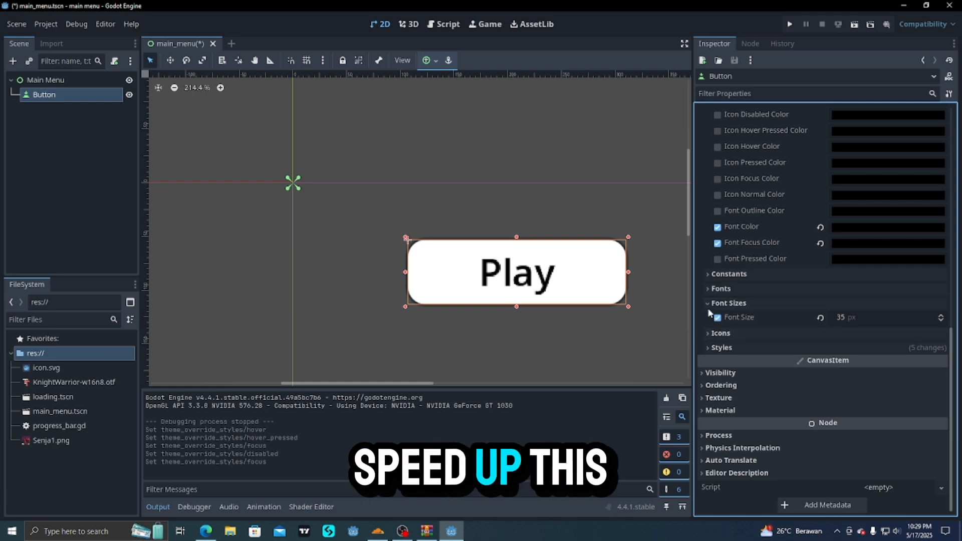
left_click(709, 347)
scroll(746, 321, "down", 10)
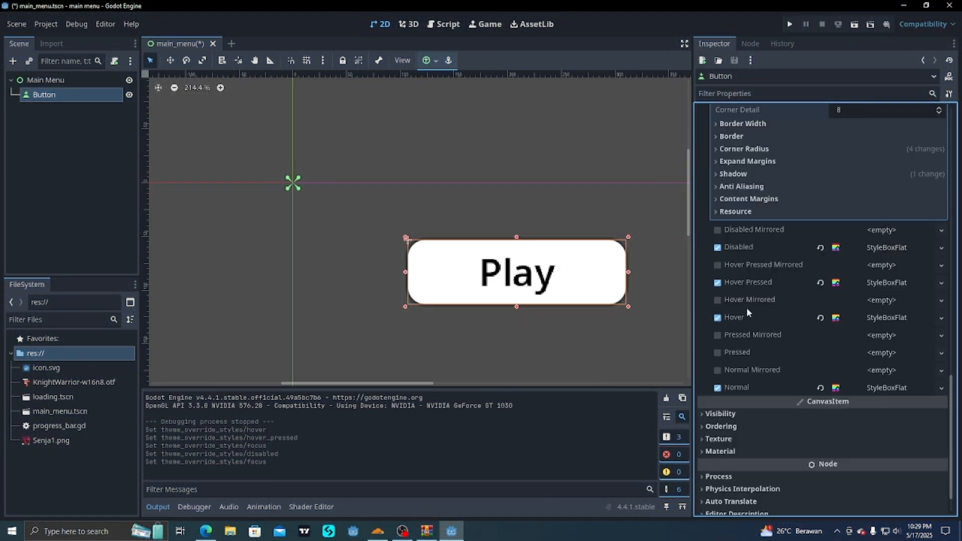
left_click(870, 284)
scroll(878, 285, "down", 2)
left_click(879, 275)
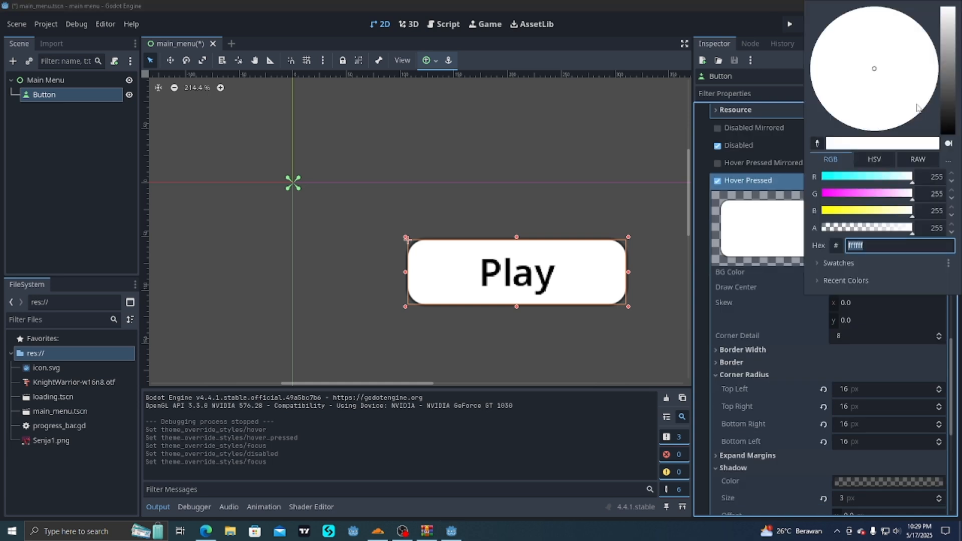
left_click(945, 44)
left_click(801, 240)
right_click(875, 181)
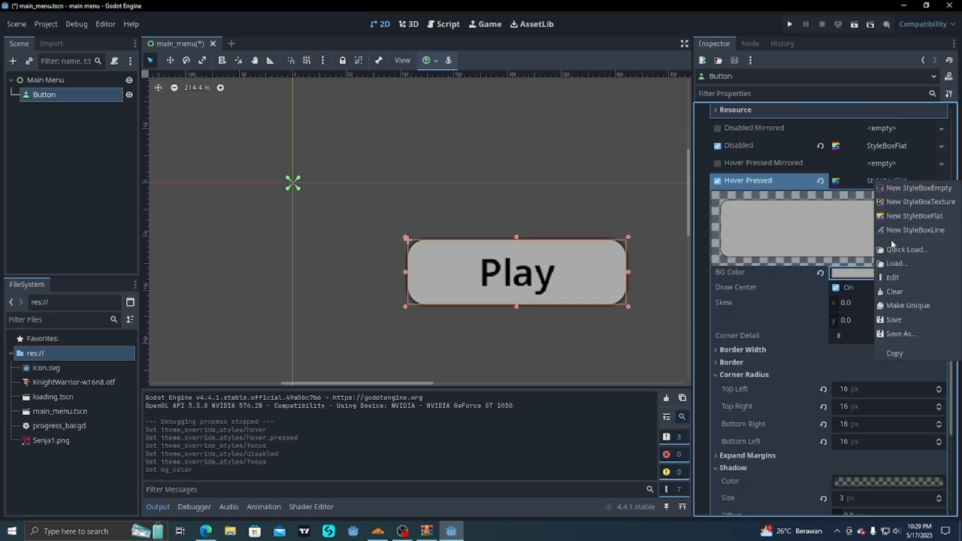
left_click(886, 302)
Step: Make the Play button's grey Hover StyleBoxFlat unique
scroll(872, 302, "down", 3)
left_click(884, 321)
scroll(859, 309, "down", 2)
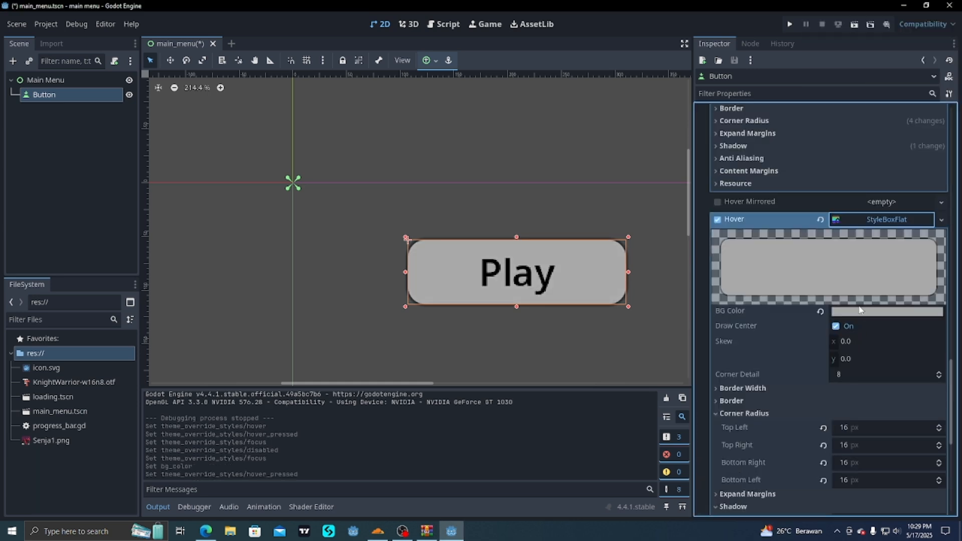
right_click(876, 215)
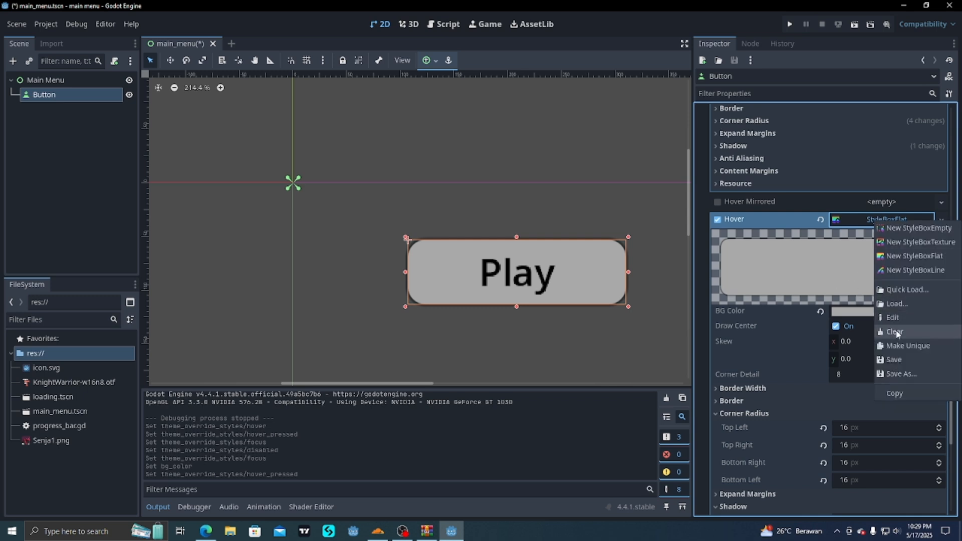
left_click(879, 329)
Step: Set the background colour of the Normal StyleBoxFlat to light grey and make that style unique
scroll(872, 346, "down", 3)
left_click(884, 394)
scroll(882, 395, "down", 2)
left_click(884, 382)
left_click(949, 89)
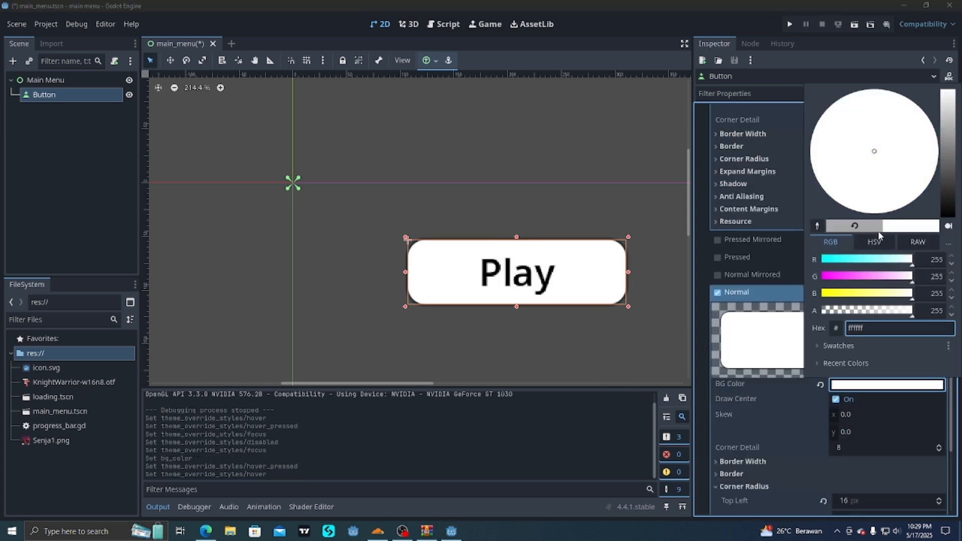
left_click(950, 109)
left_click(790, 351)
right_click(867, 294)
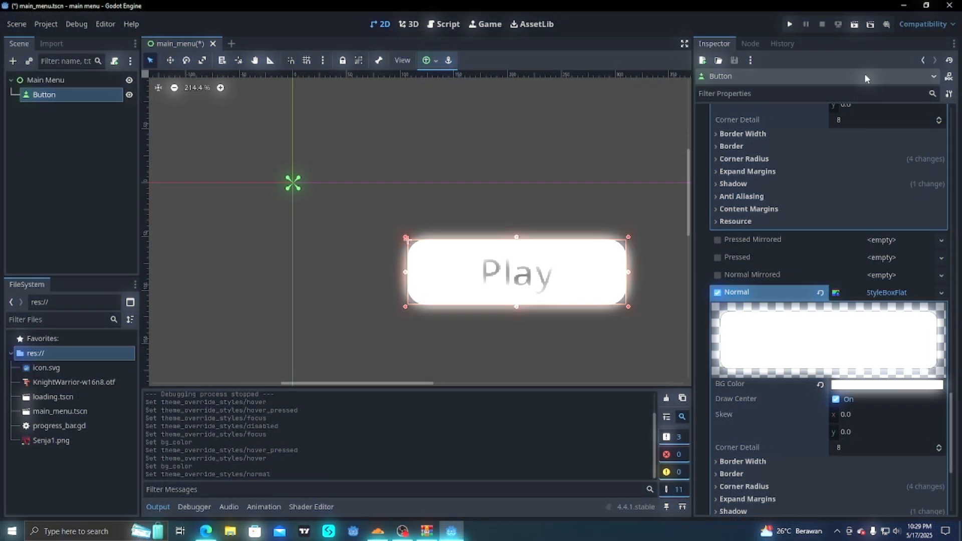
Step: Run the current scene to test the Play button's restyled states
left_click(857, 28)
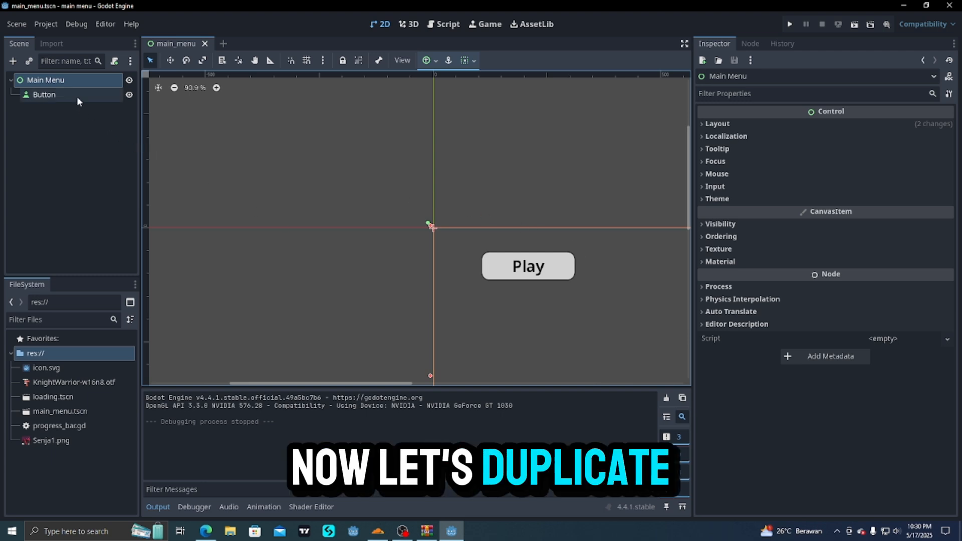
Step: Duplicate the Play button node twice under Main Menu
left_click(44, 95)
key("ctrl+d")
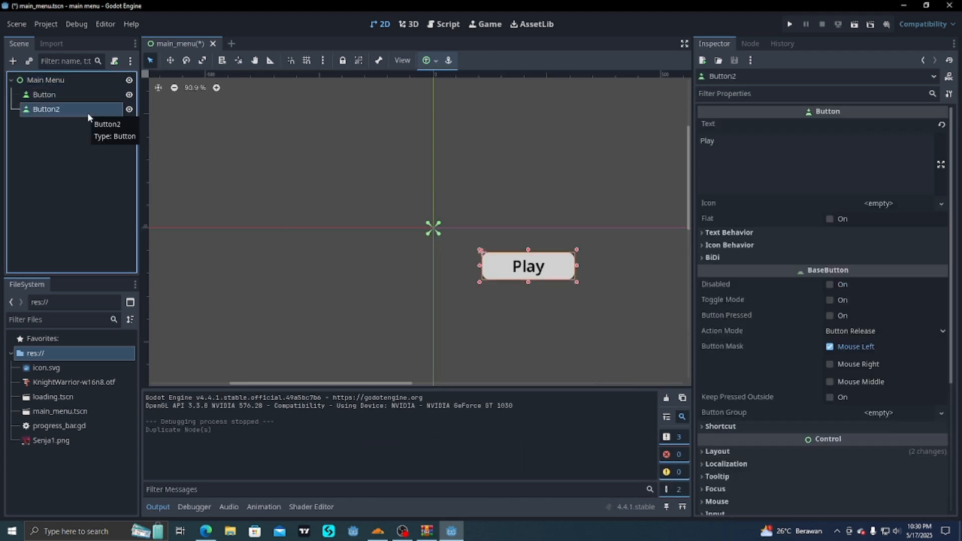
key("ctrl+d")
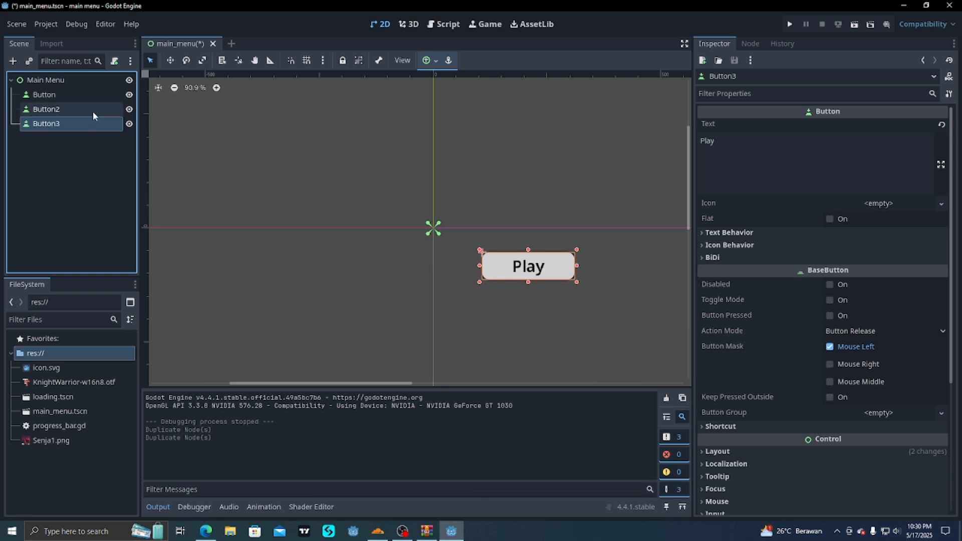
Step: Rename the three button nodes under Main Menu to Play, Option and Exit, in that order
double_click(97, 95)
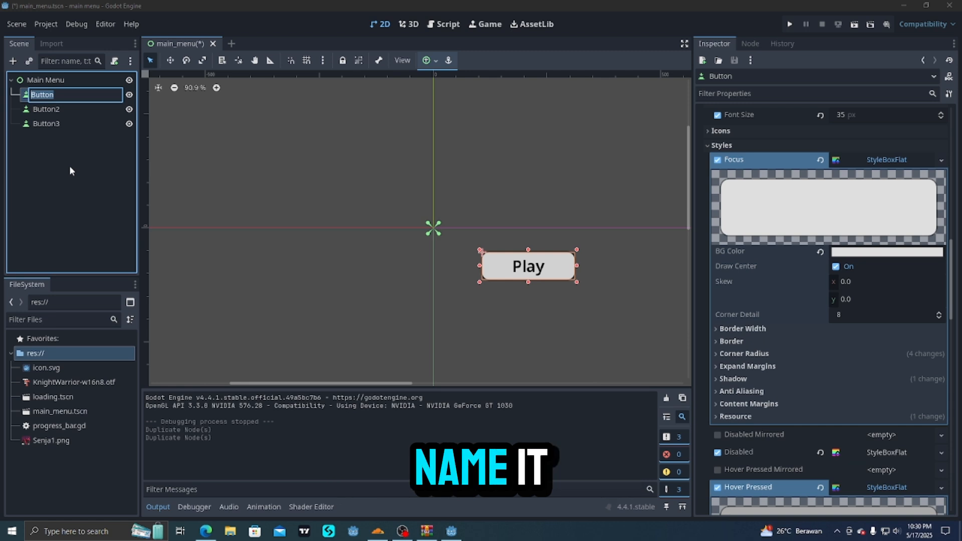
type("Play")
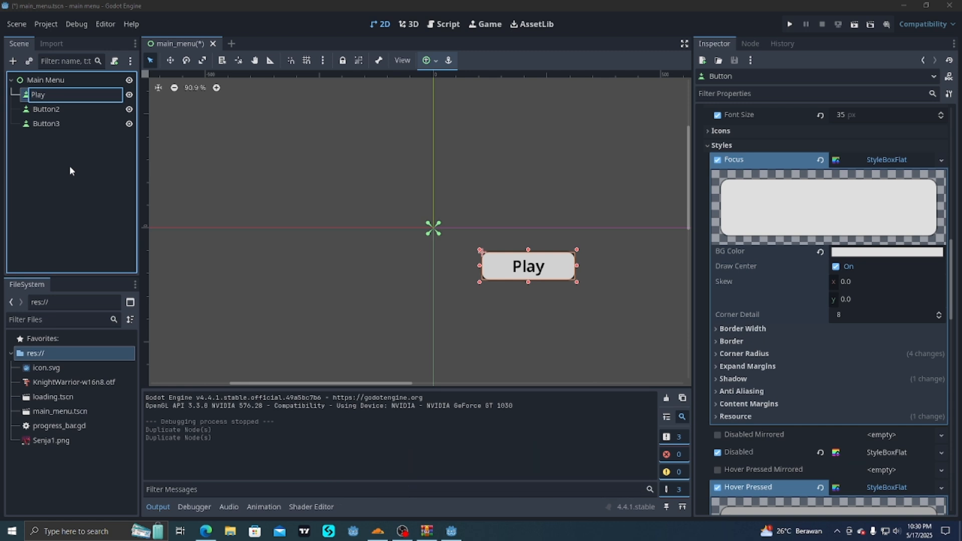
left_click(95, 110)
double_click(99, 110)
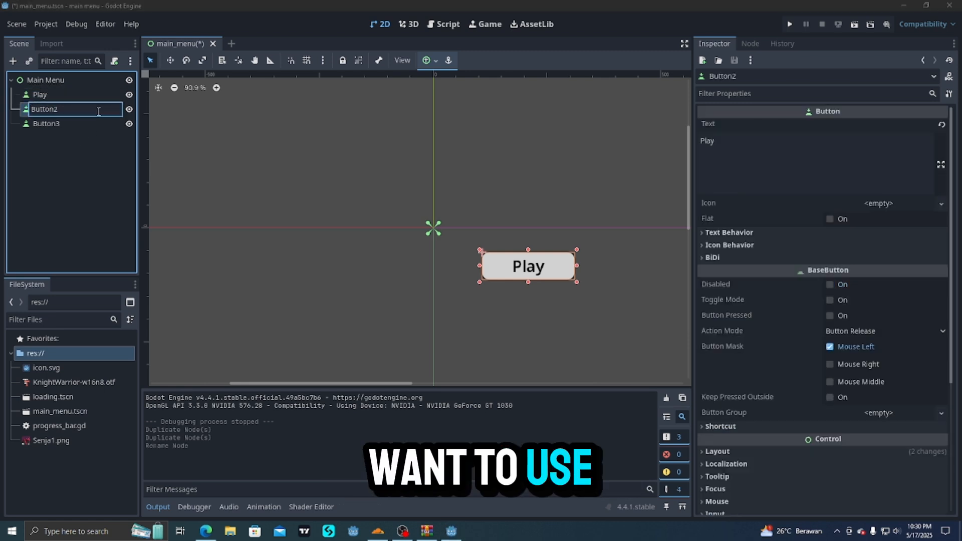
double_click(99, 112)
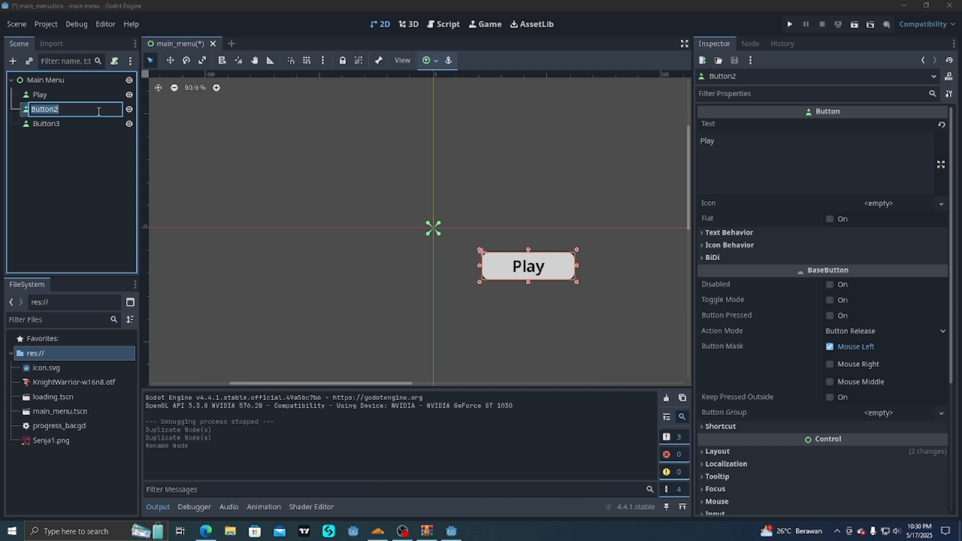
type("Option")
key("Return")
left_click(100, 124)
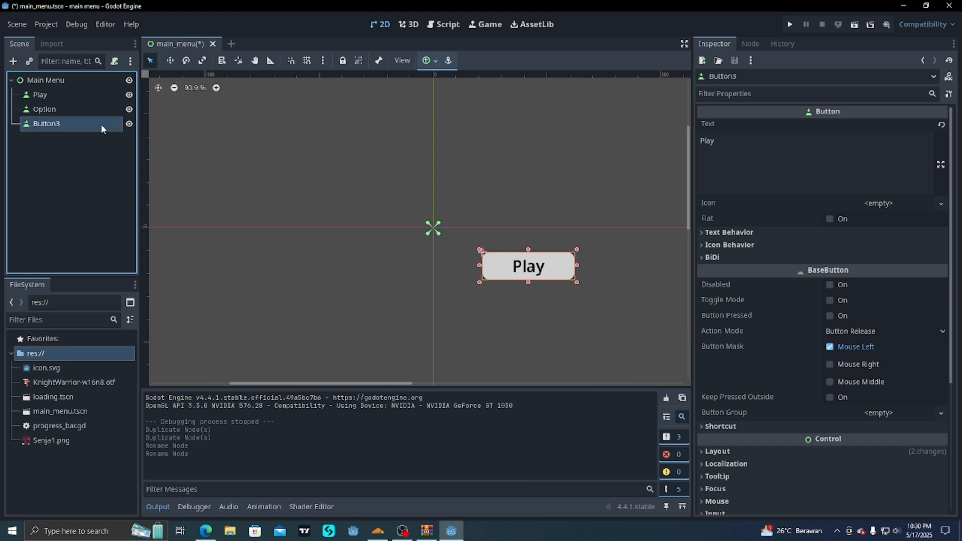
left_click(101, 124)
type("Exit")
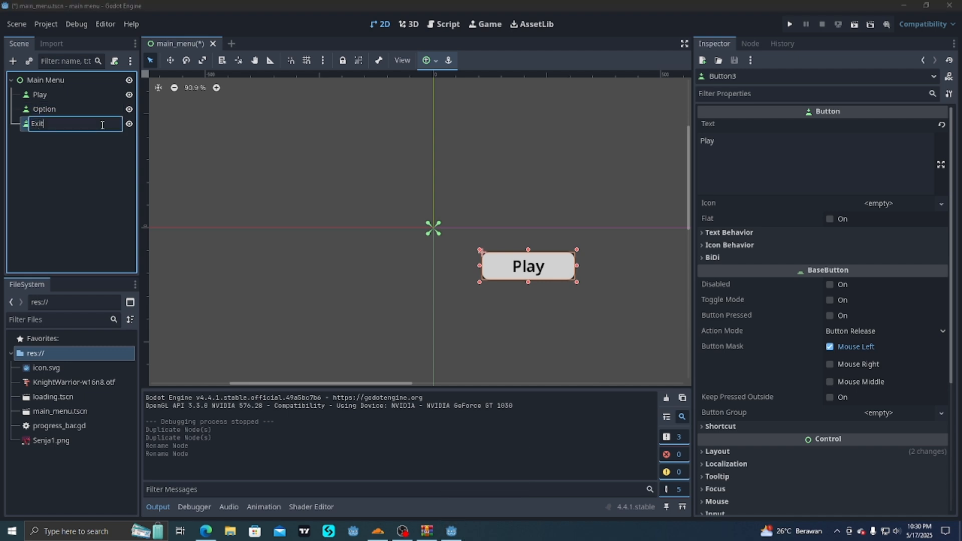
key("Return")
Step: Move the Option button directly below Play, to about (107, 120), and the Exit button below it, to about (107, 189)
scroll(571, 306, "up", 2)
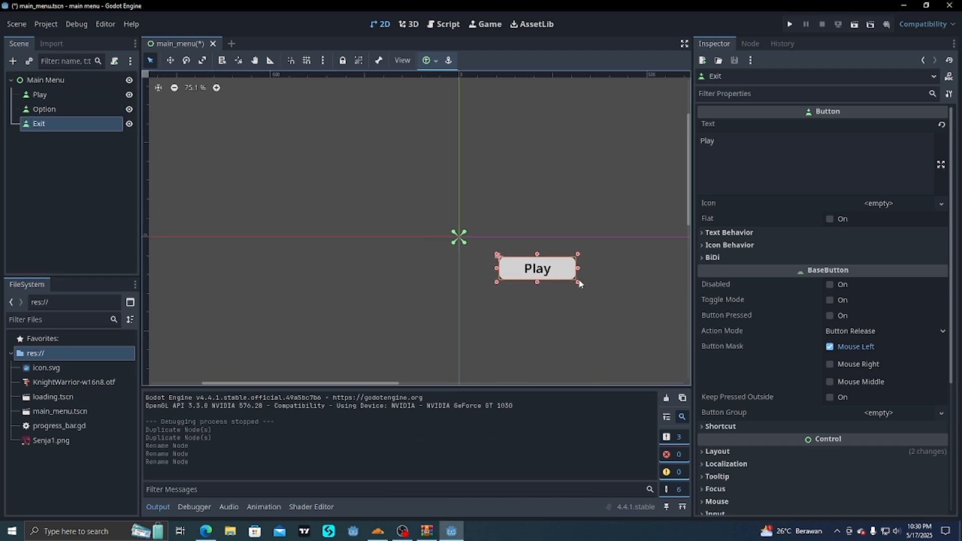
scroll(568, 296, "up", 8)
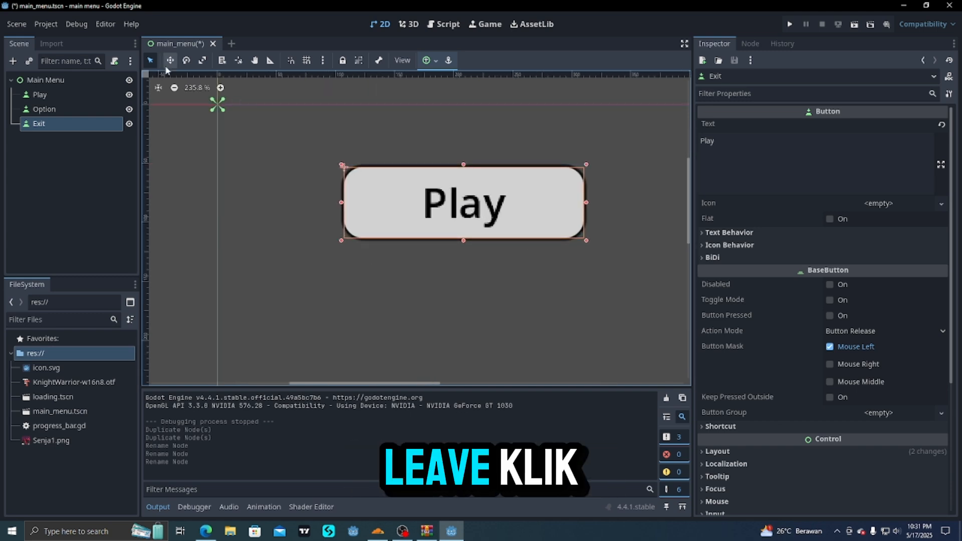
key("w")
left_click(83, 109)
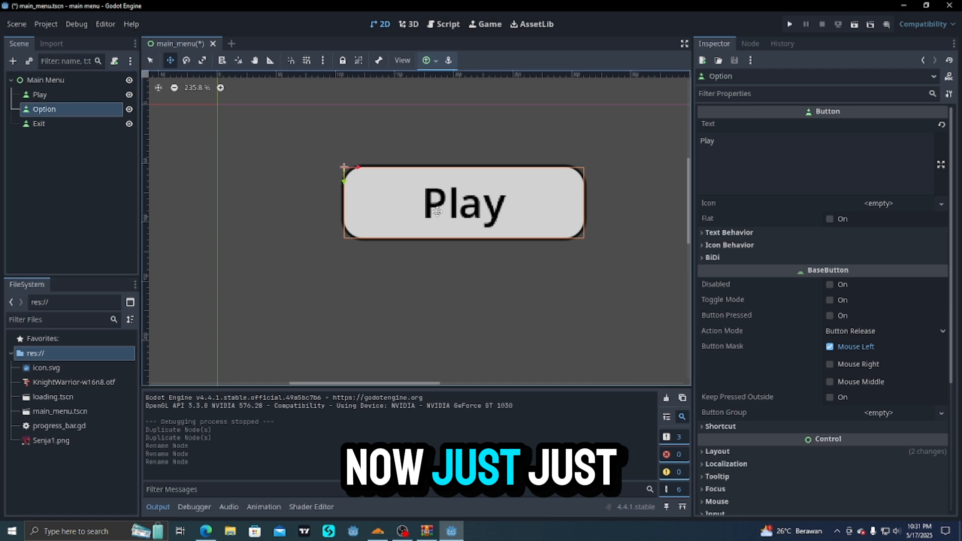
left_click_drag(454, 200, 450, 279)
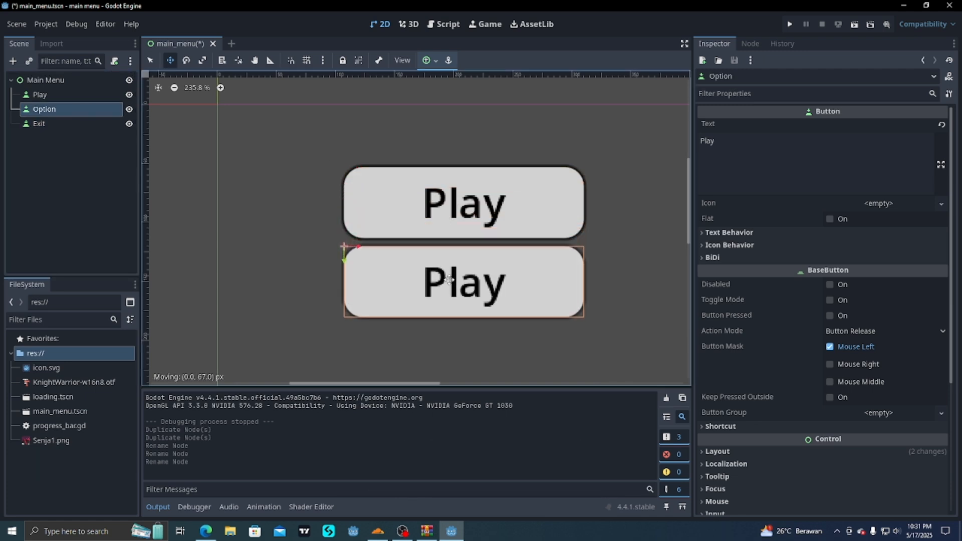
left_click(86, 125)
left_click_drag(443, 200, 439, 358)
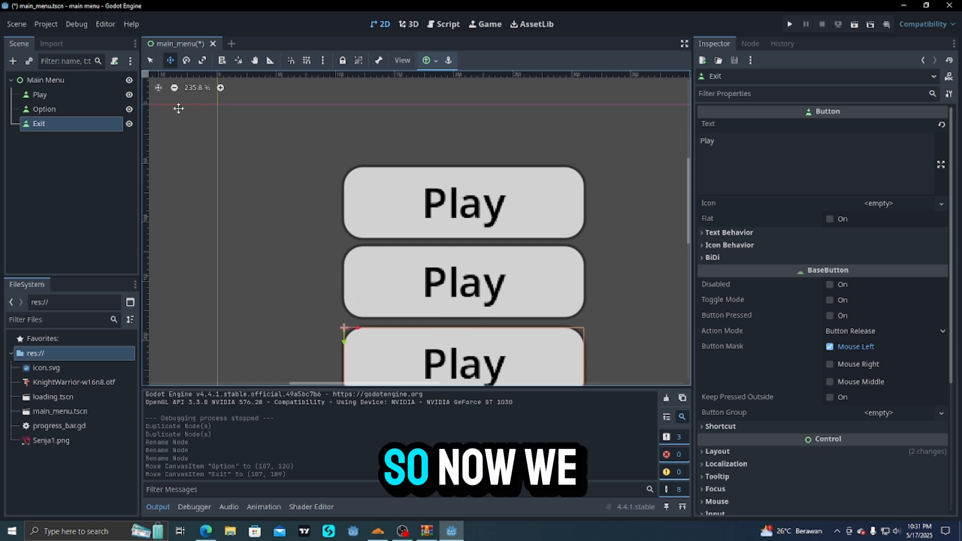
Step: Set the Option button's text to "Option"
left_click(96, 109)
double_click(707, 142)
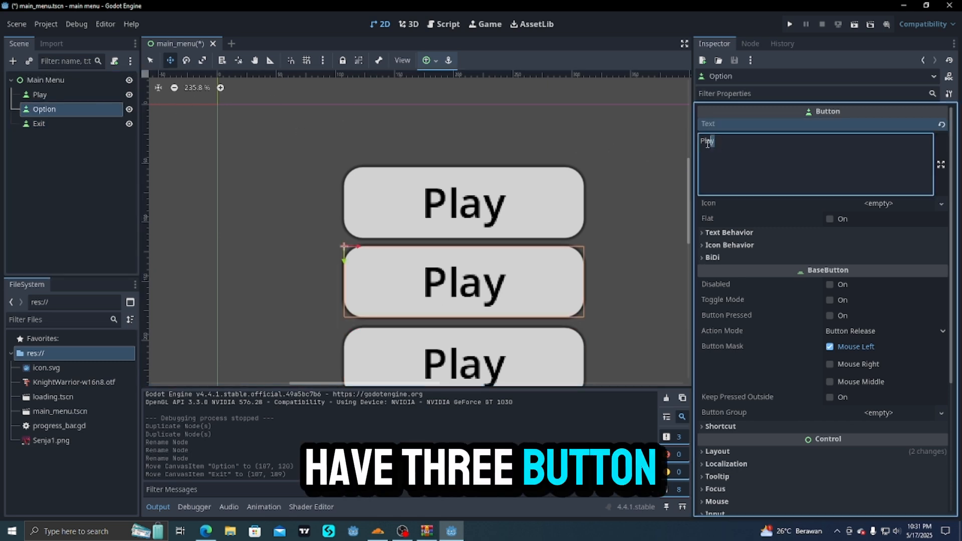
type("Op")
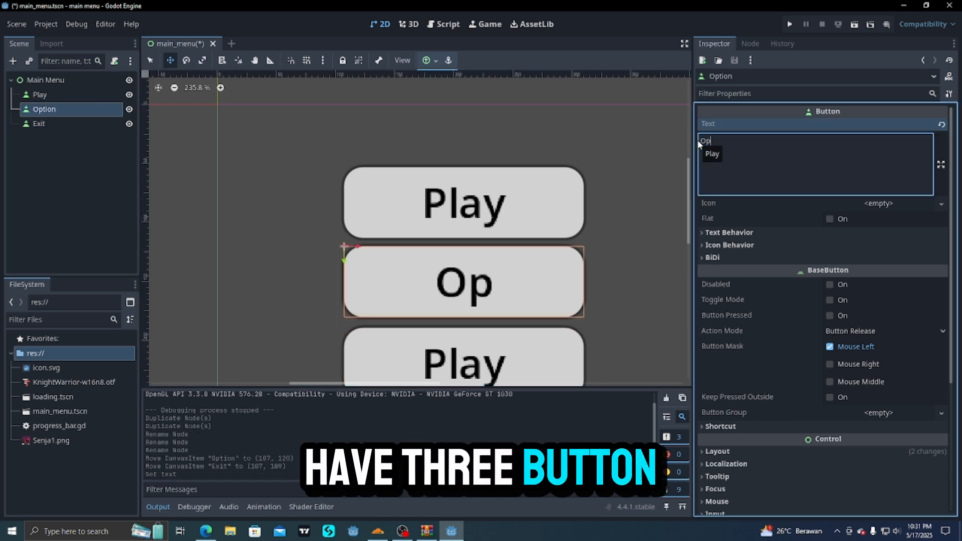
type("tion")
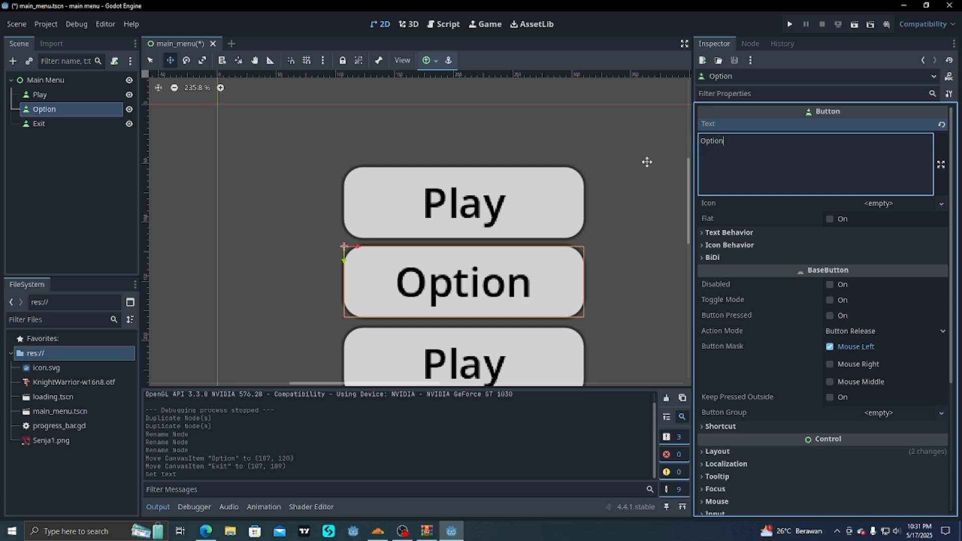
Step: Change the Exit button's text to "Exit"
scroll(578, 279, "down", 2)
left_click(54, 123)
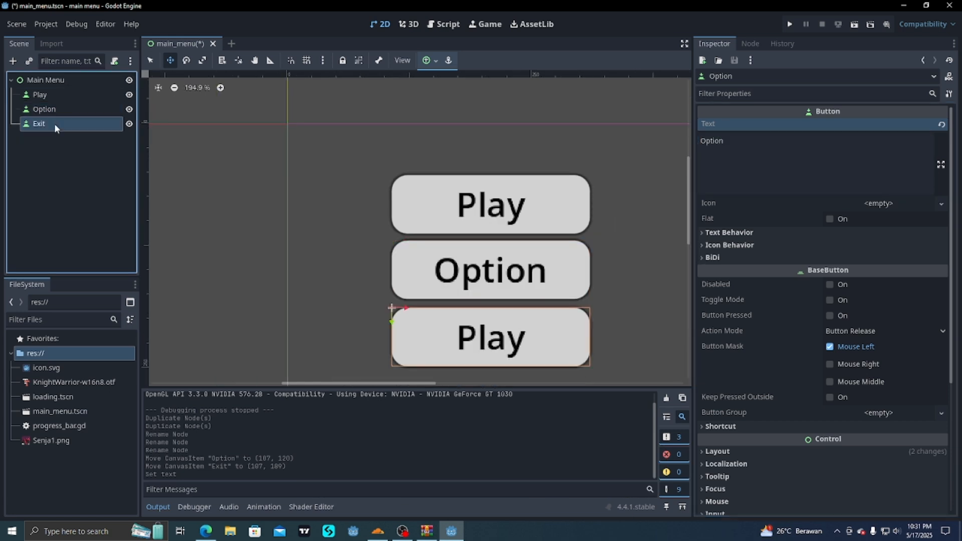
left_click(751, 151)
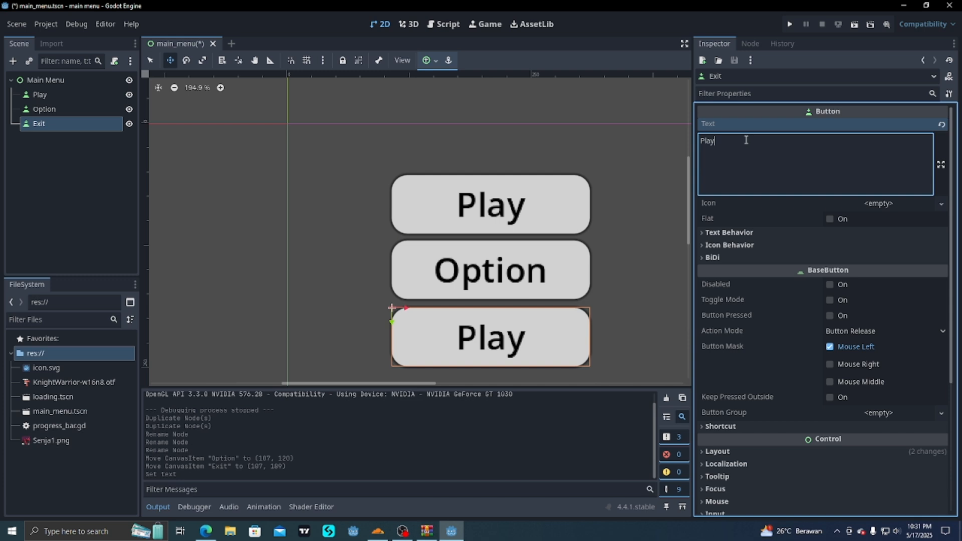
key("BackSpace")
key("BackSpace")
key("BackSpace")
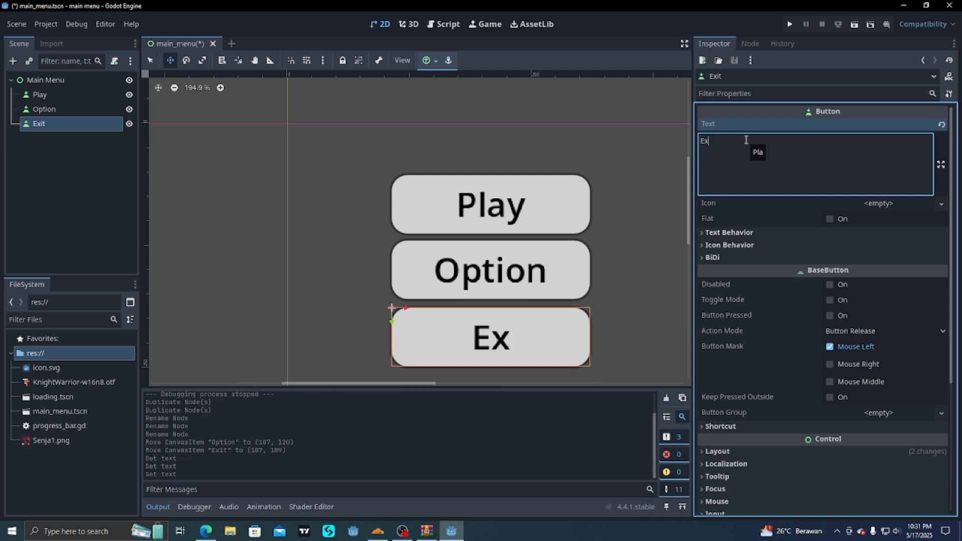
type("Exit")
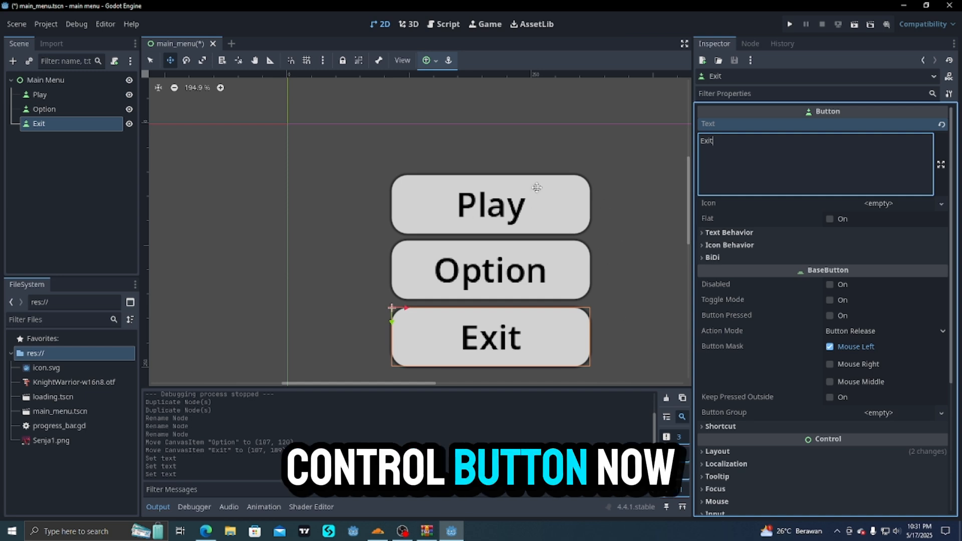
Step: Reparent the Play, Option and Exit buttons together to a new VBoxContainer node
scroll(363, 163, "down", 2)
left_click(618, 246)
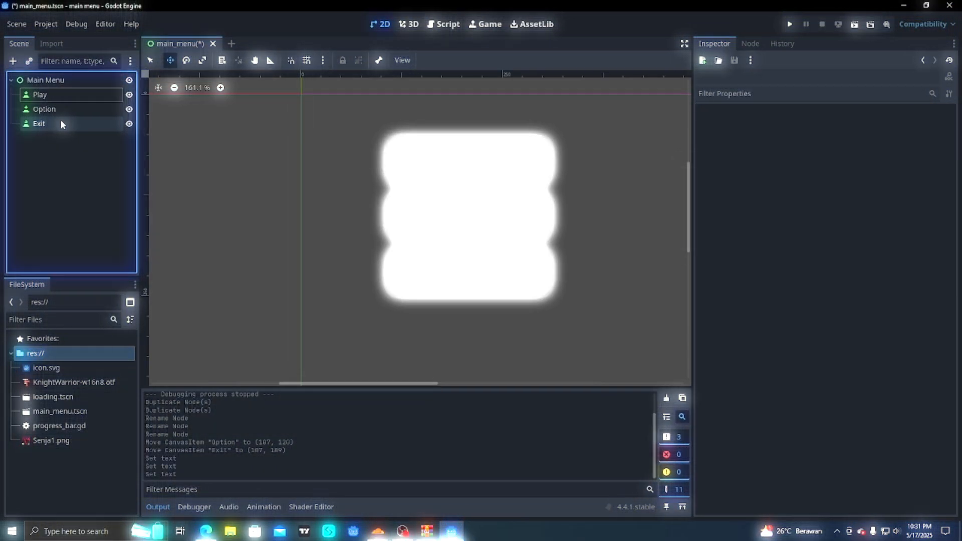
left_click(61, 123)
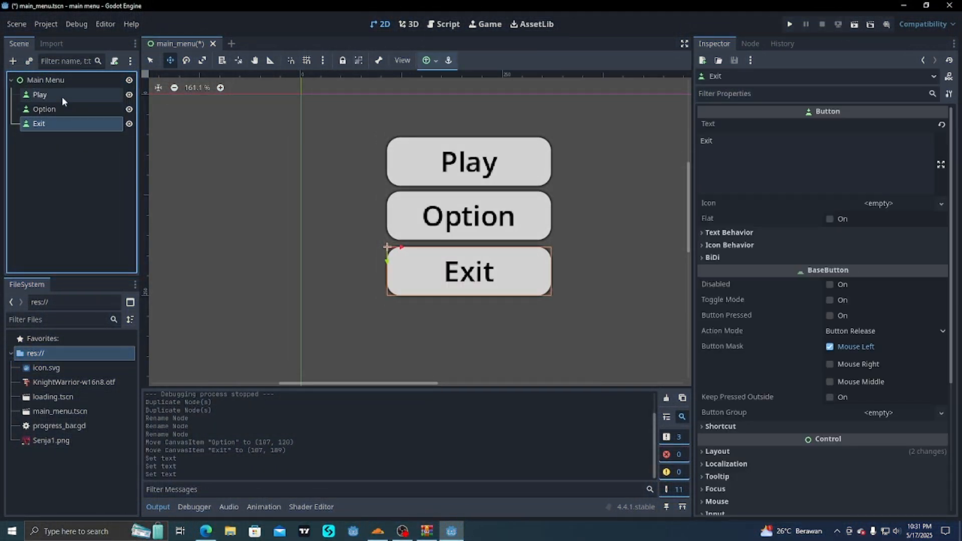
left_click(62, 97, "shift")
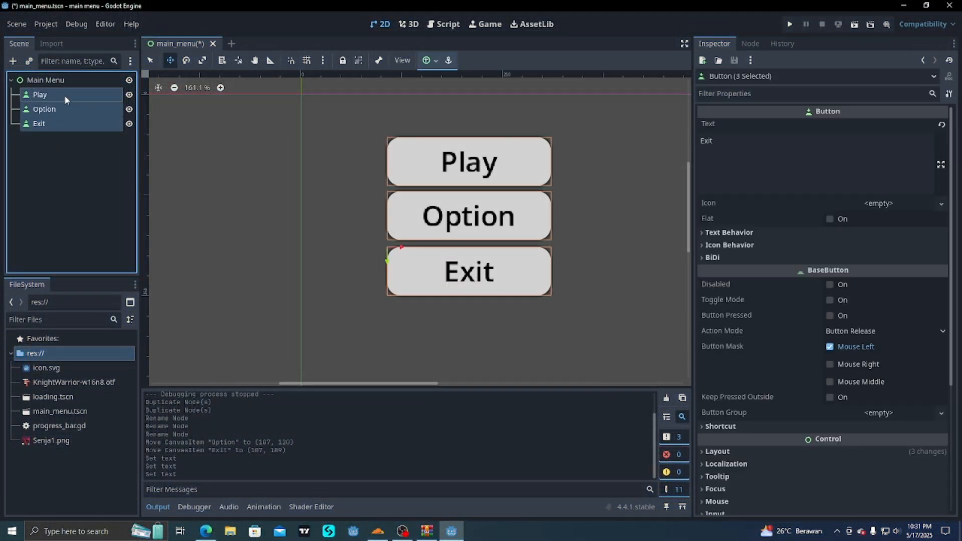
right_click(64, 95)
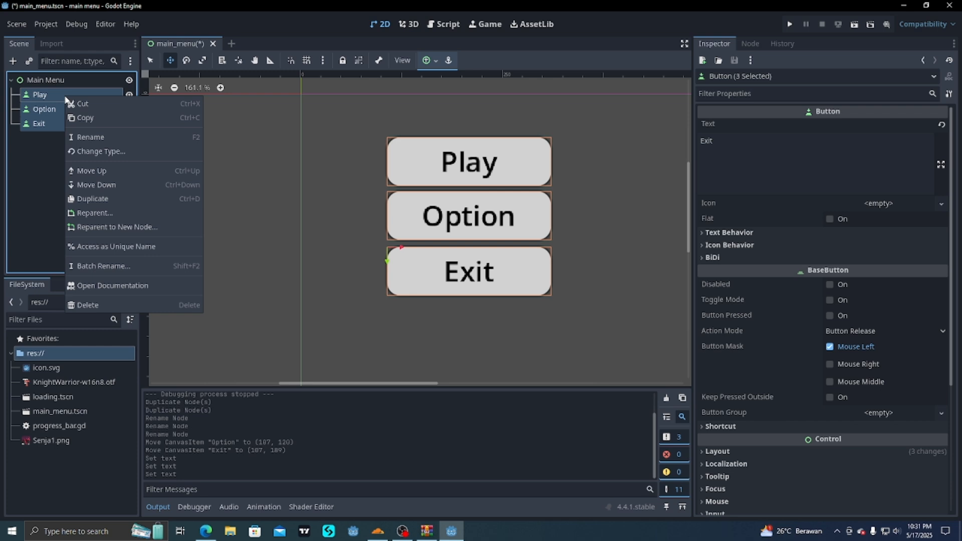
left_click(103, 227)
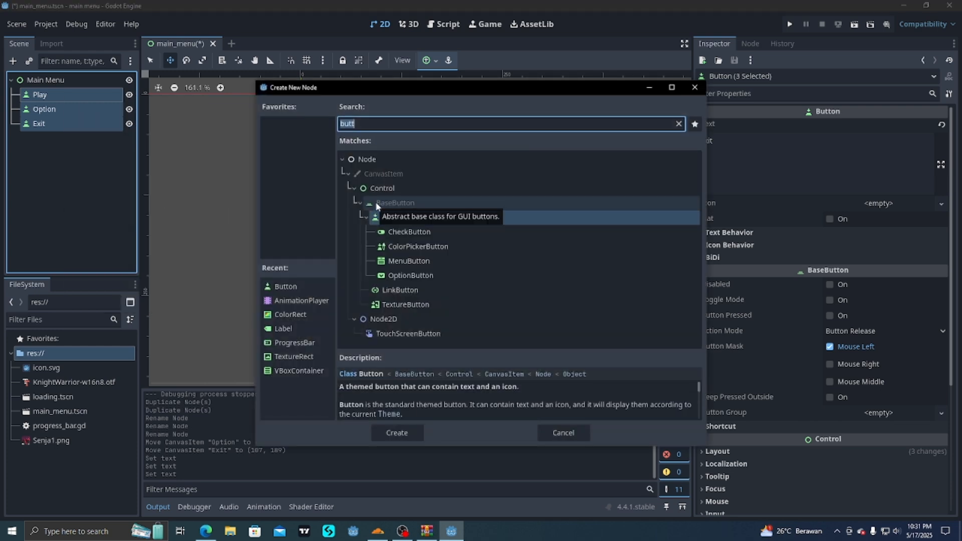
type("contai")
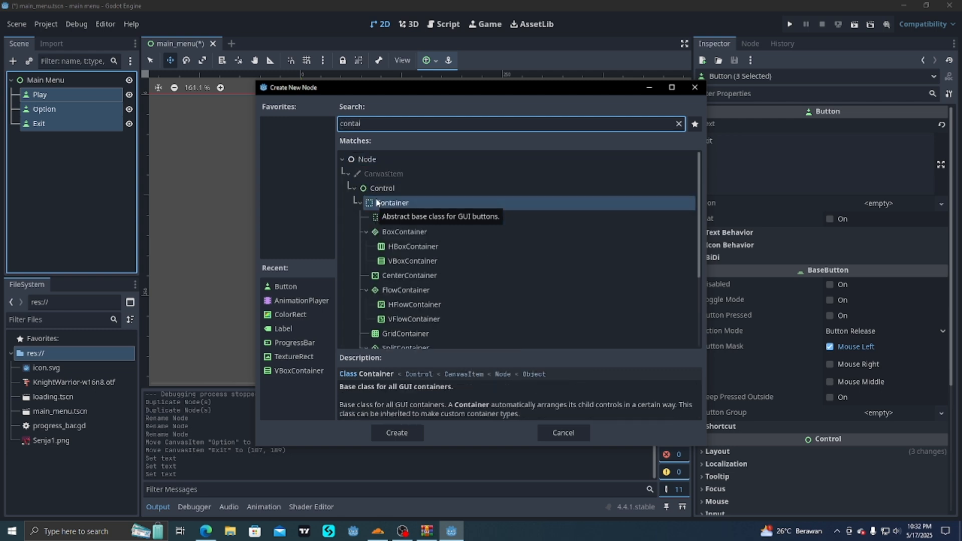
double_click(396, 262)
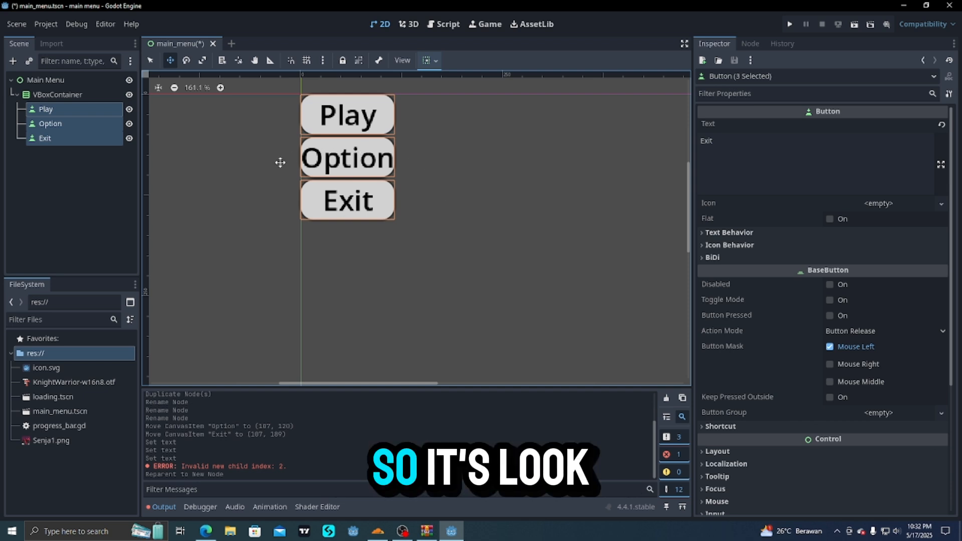
Step: Widen the VBoxContainer to about 498 px and try to resize its height from the lower edge
left_click(105, 100)
left_click(151, 60)
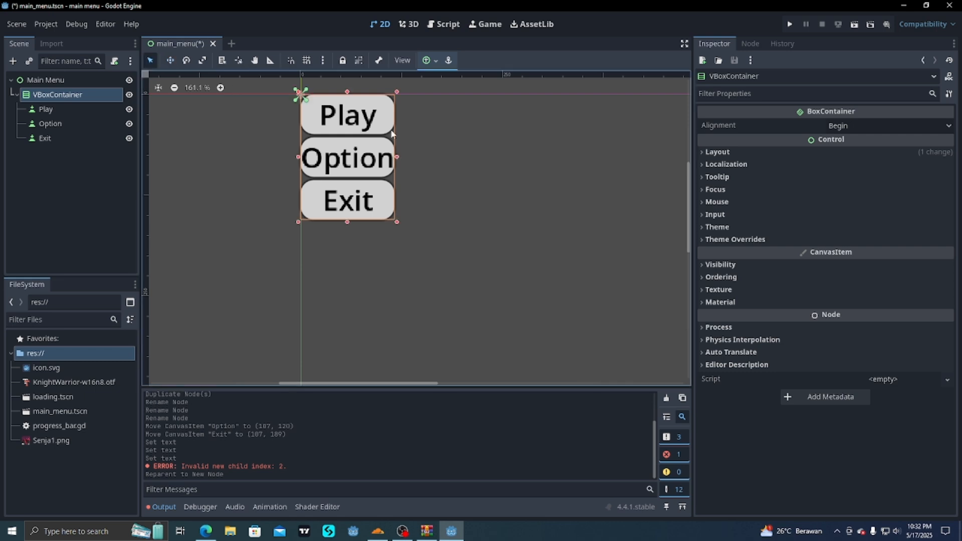
left_click_drag(397, 158, 702, 129)
left_click_drag(505, 222, 487, 204)
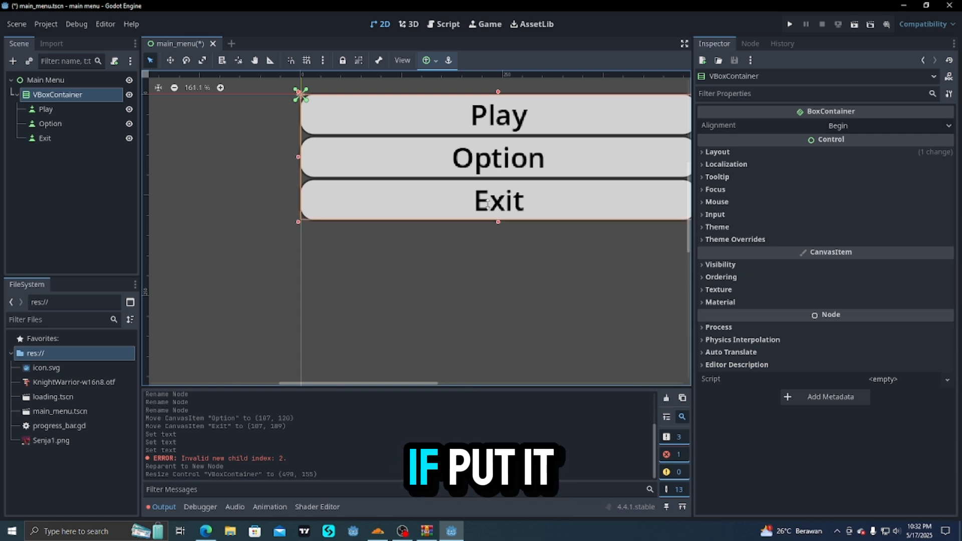
Step: Enable vertical Expand in the container sizing of all three buttons and stretch the VBoxContainer to about 229 px high
left_click(67, 109)
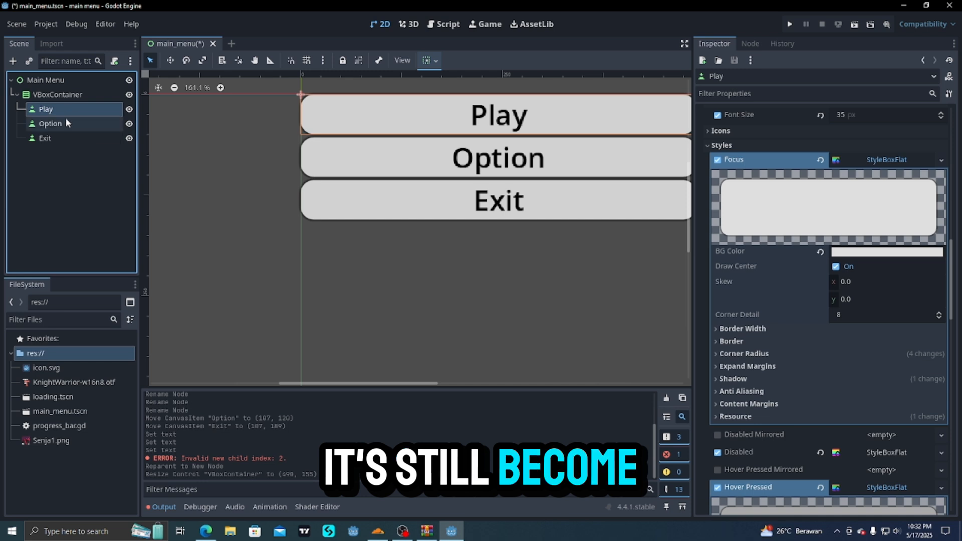
left_click(64, 135, "shift")
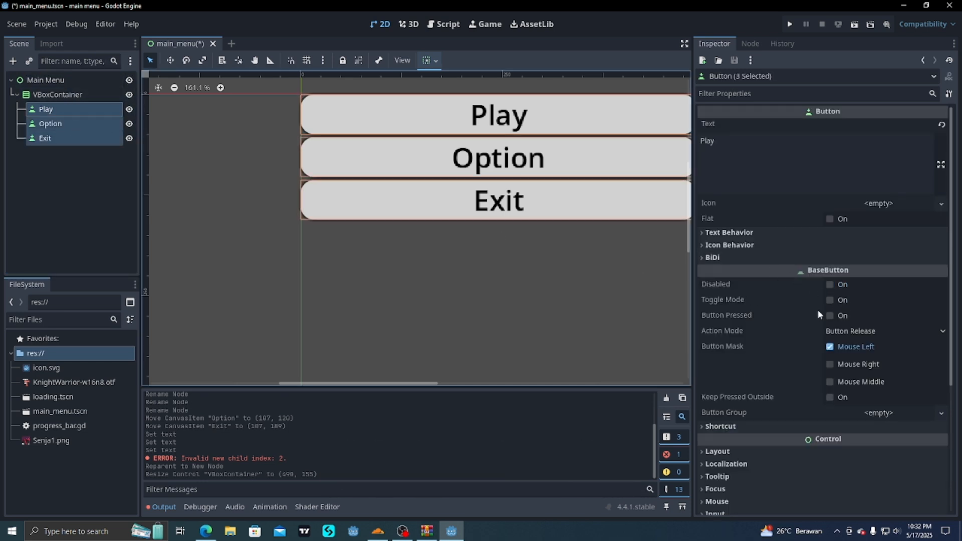
scroll(809, 311, "down", 4)
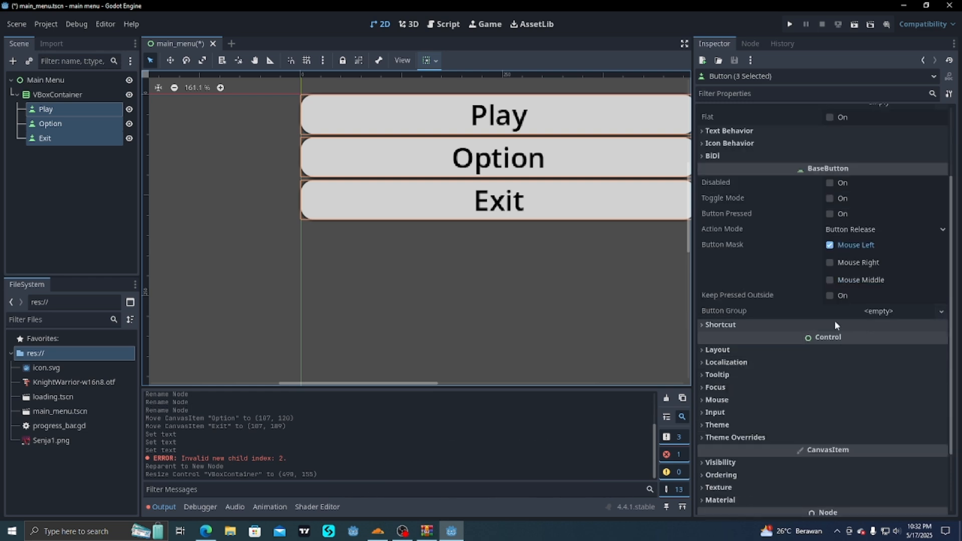
left_click(772, 350)
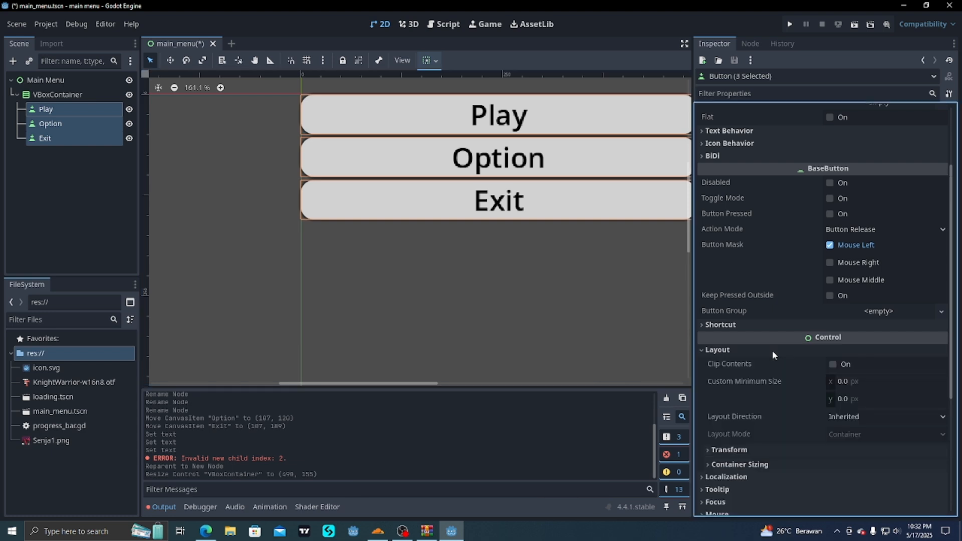
left_click(800, 464)
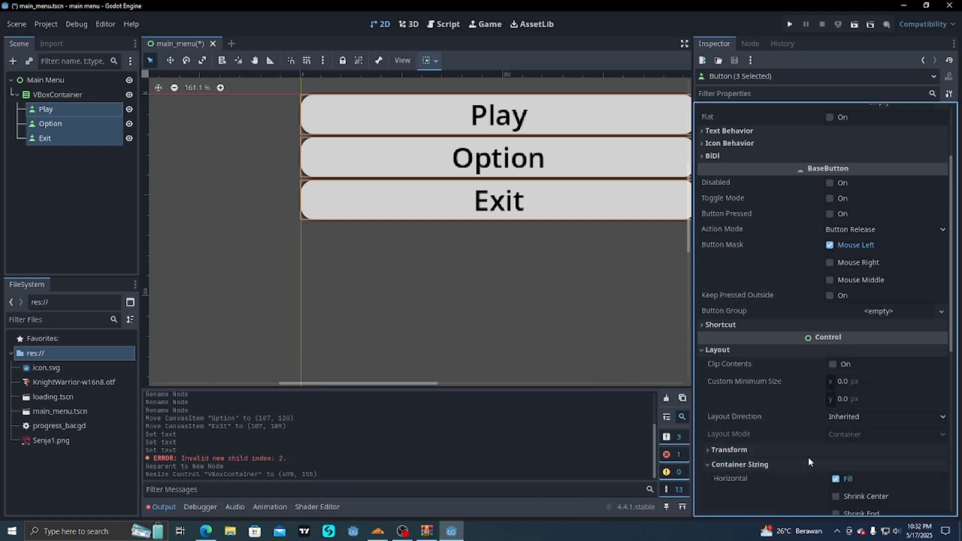
scroll(808, 456, "down", 5)
left_click(838, 398)
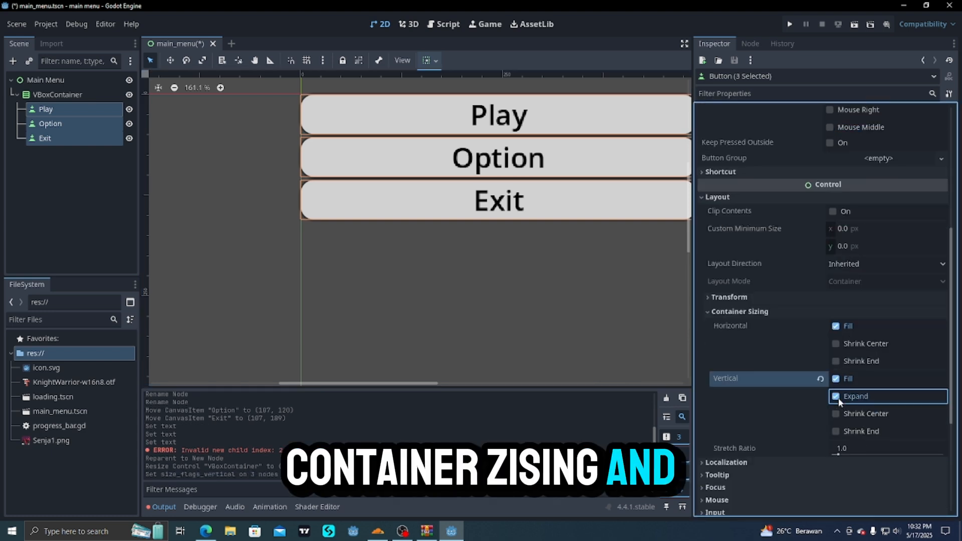
left_click(110, 94)
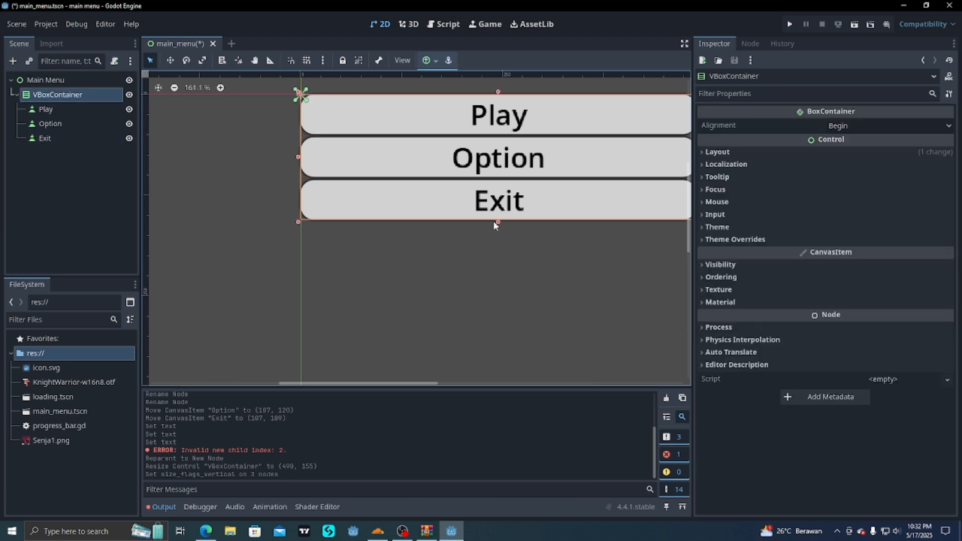
left_click_drag(495, 226, 517, 281)
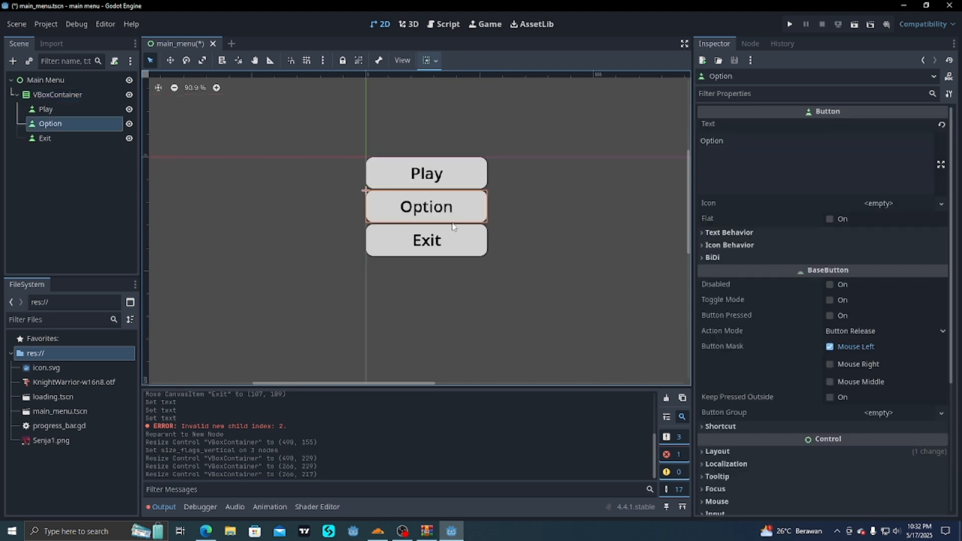
Step: Move the VBoxContainer near the middle of the viewport frame and apply the Center anchor preset to it
left_click(97, 99)
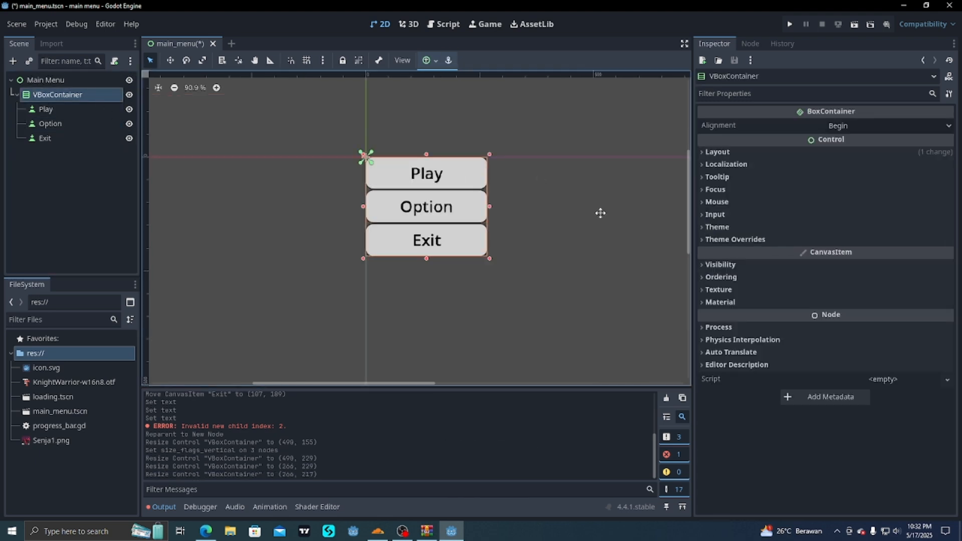
middle_click_drag(600, 212, 404, 154)
scroll(404, 162, "down", 5)
scroll(405, 178, "down", 2)
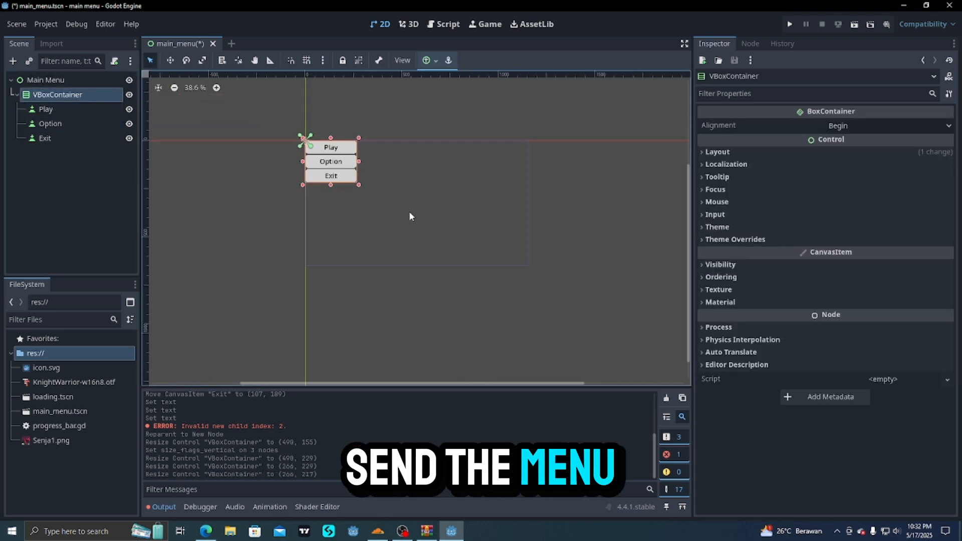
right_click(414, 200)
left_click(432, 236)
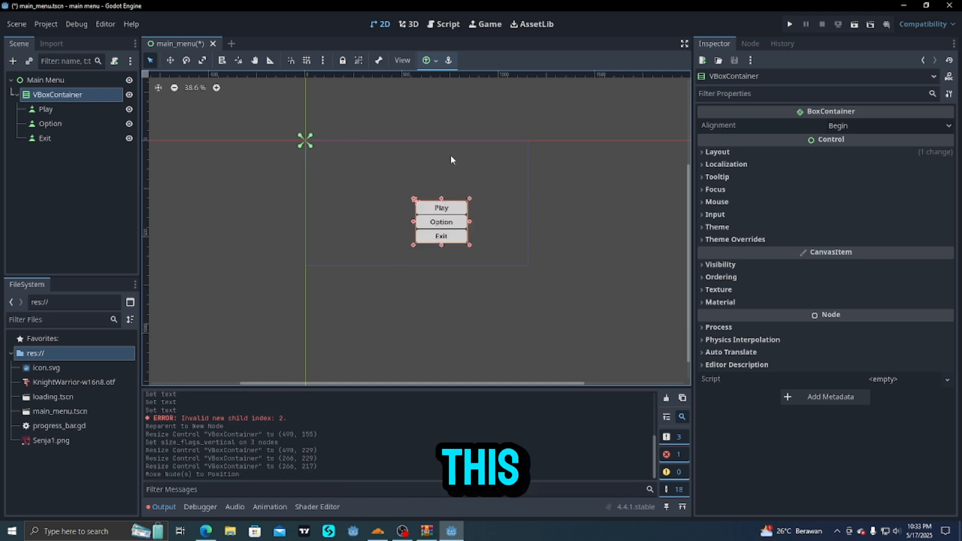
left_click(426, 61)
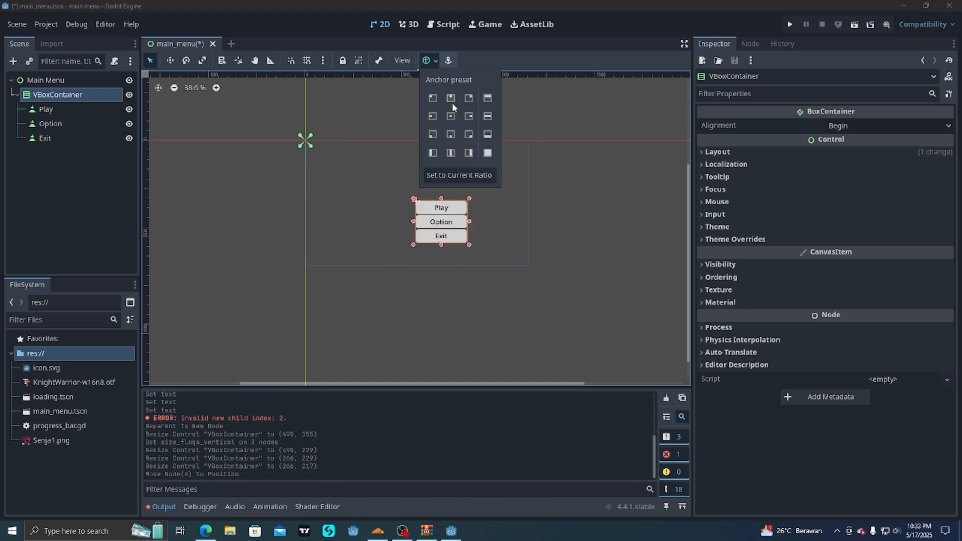
left_click(451, 115)
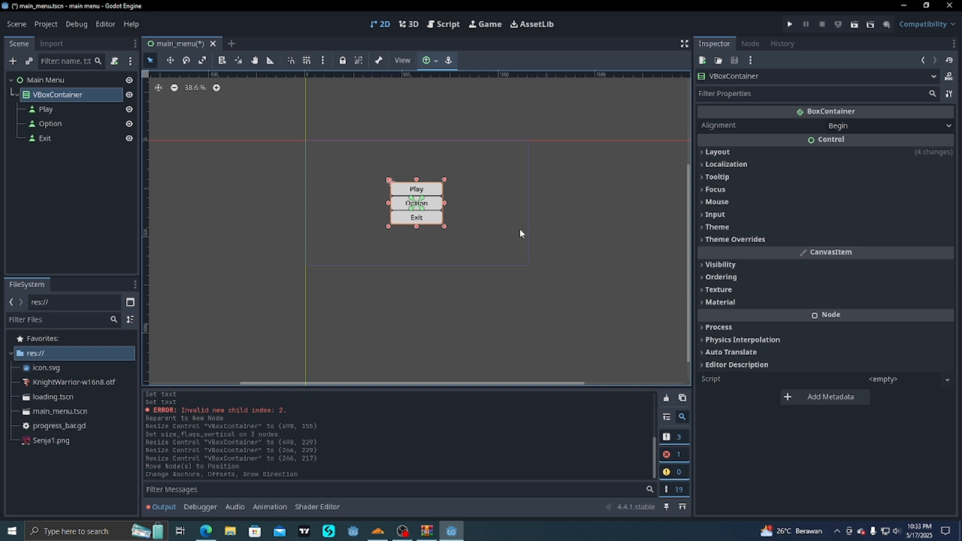
left_click(498, 189)
left_click(438, 205)
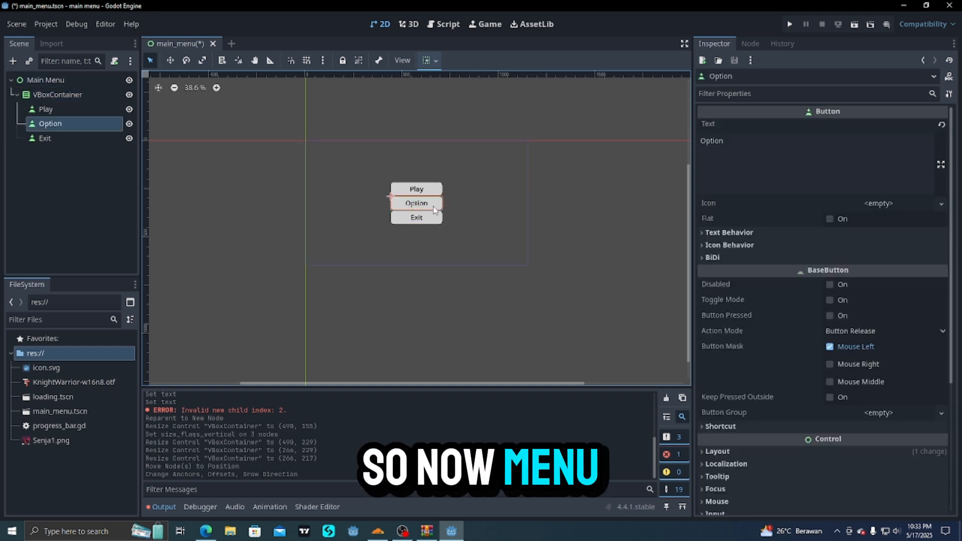
Step: Add a Label node and reparent it directly under Main Menu, above the VBoxContainer
left_click(93, 96)
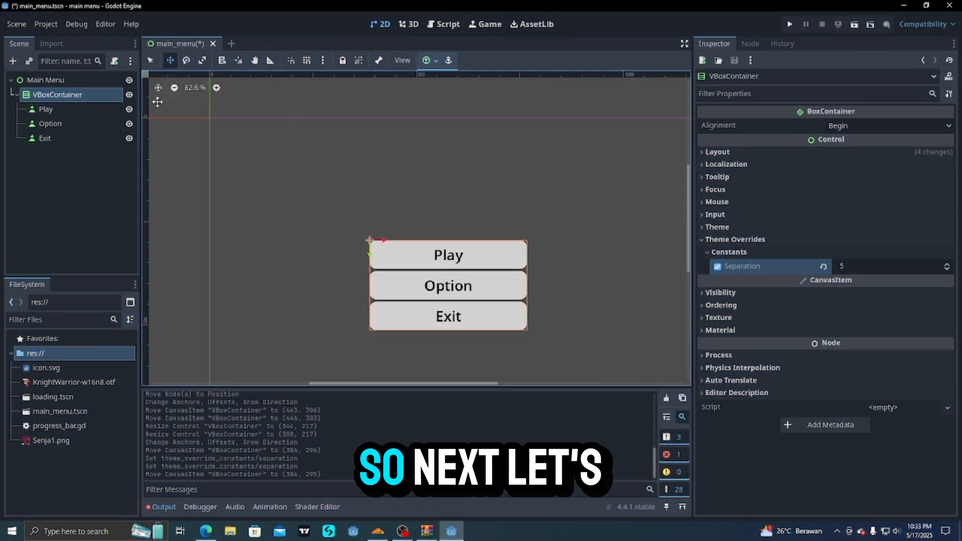
left_click(13, 60)
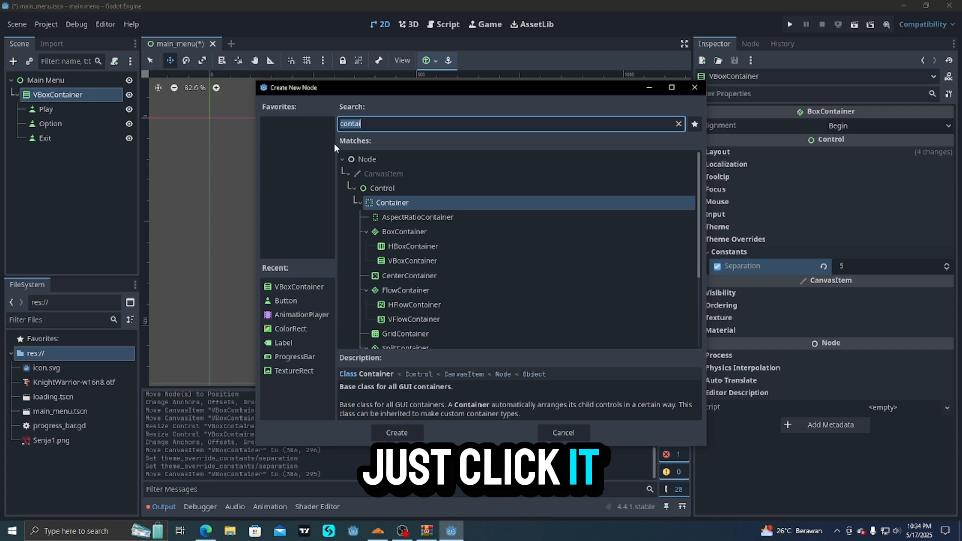
type("Label")
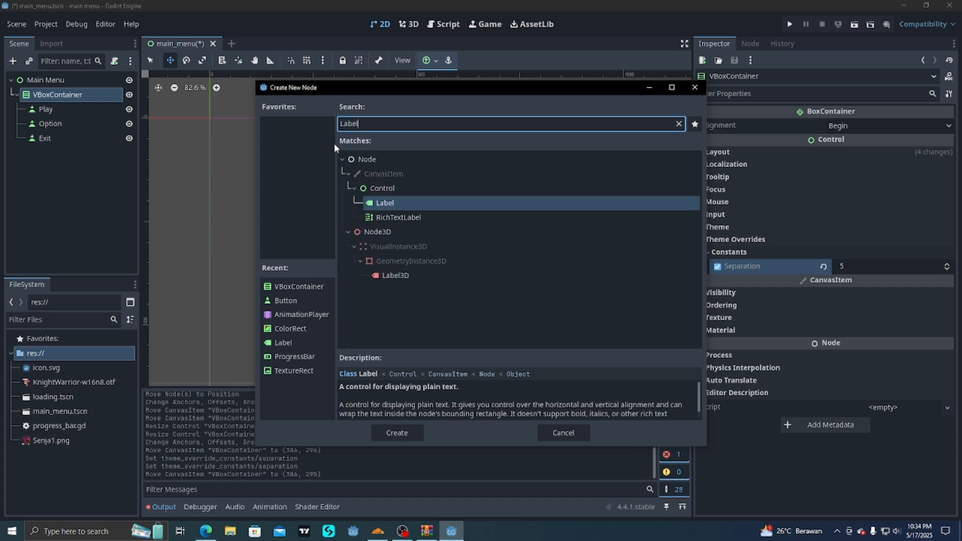
double_click(428, 203)
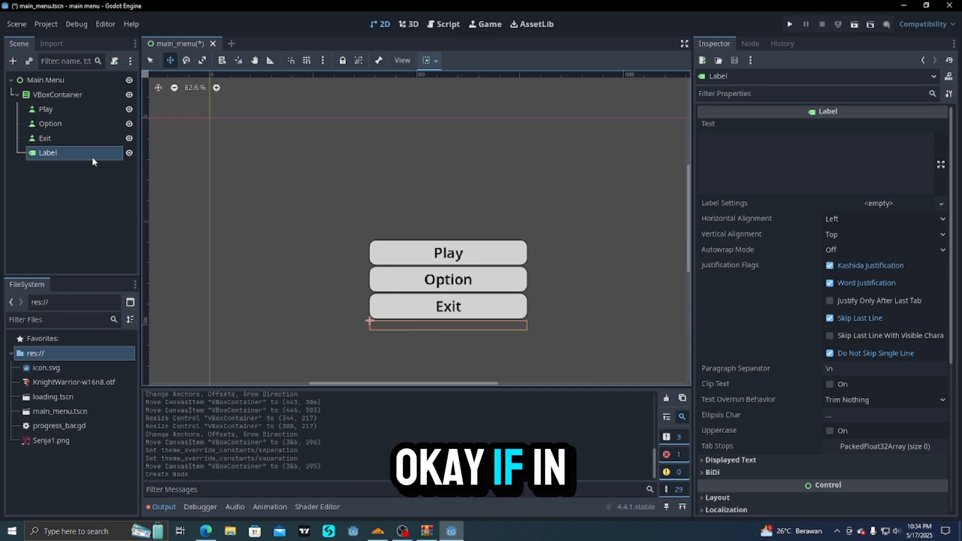
left_click_drag(92, 156, 88, 92)
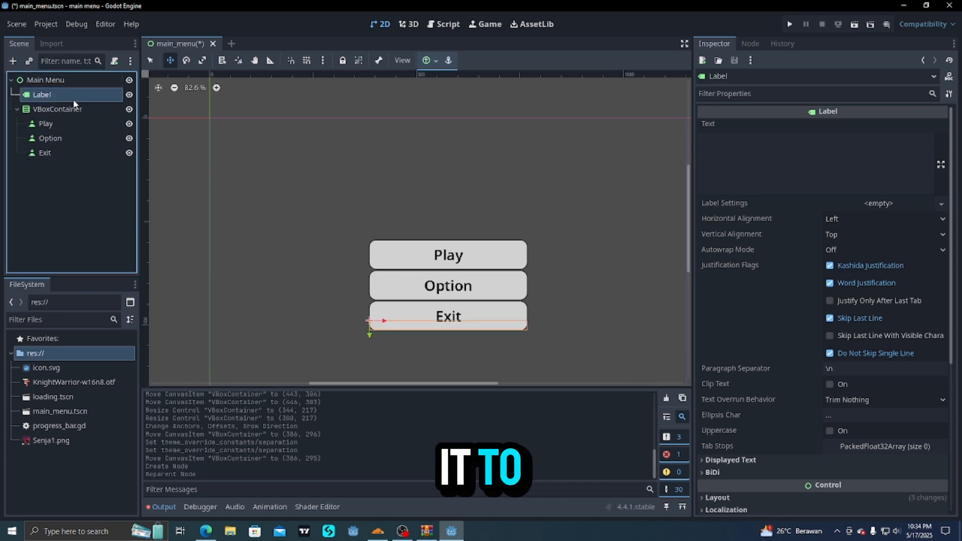
Step: Move the Label above the buttons to about (225, 98) and set its text to "Main Menu"
left_click_drag(388, 328, 362, 222)
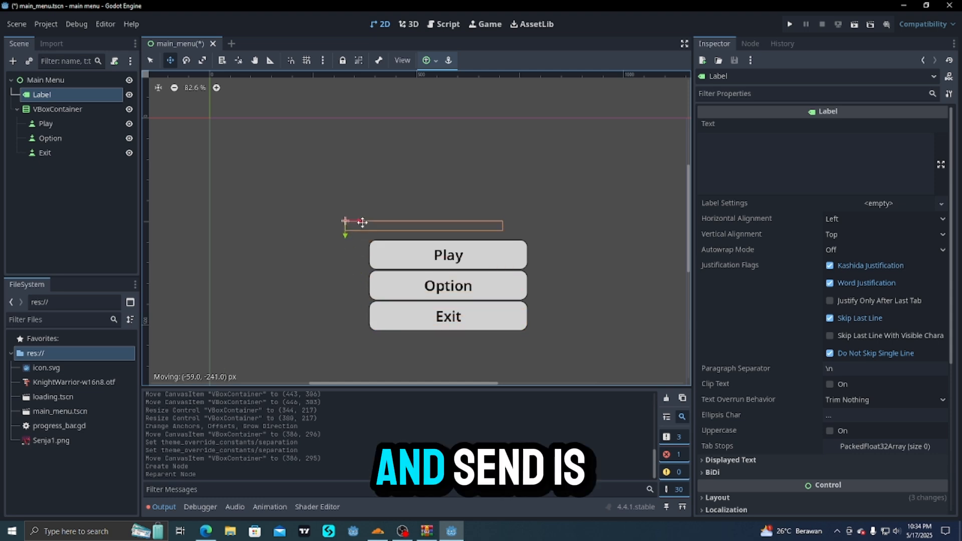
left_click_drag(321, 166, 322, 166)
left_click(753, 162)
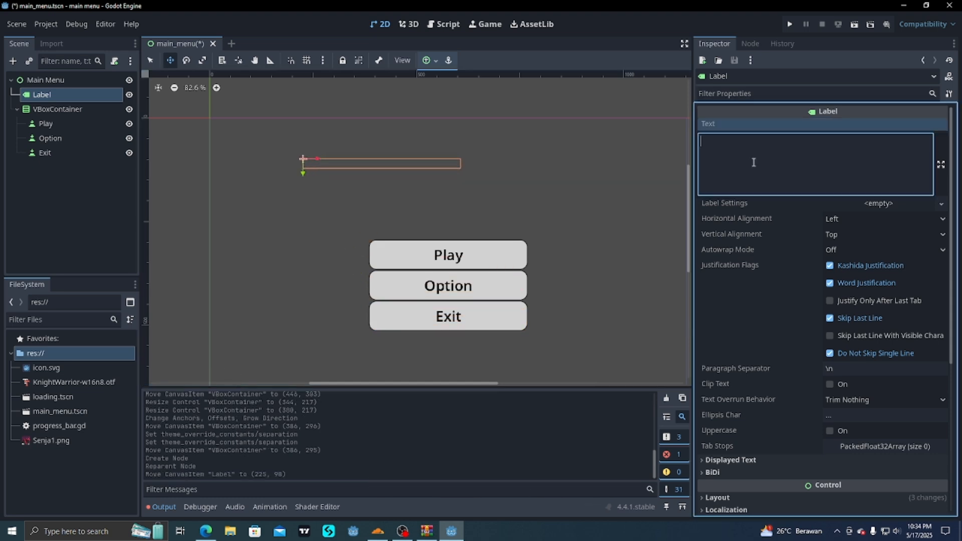
type("Main")
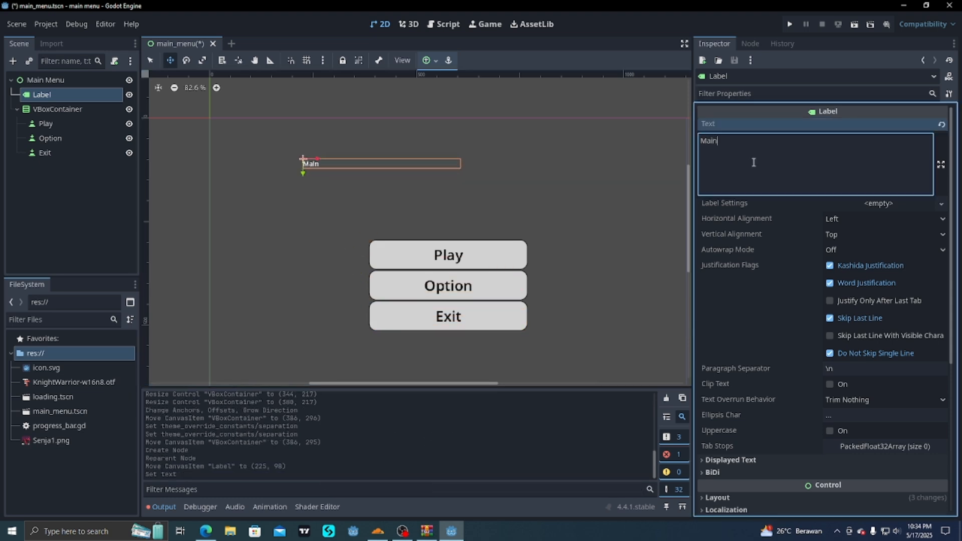
type(" Menu")
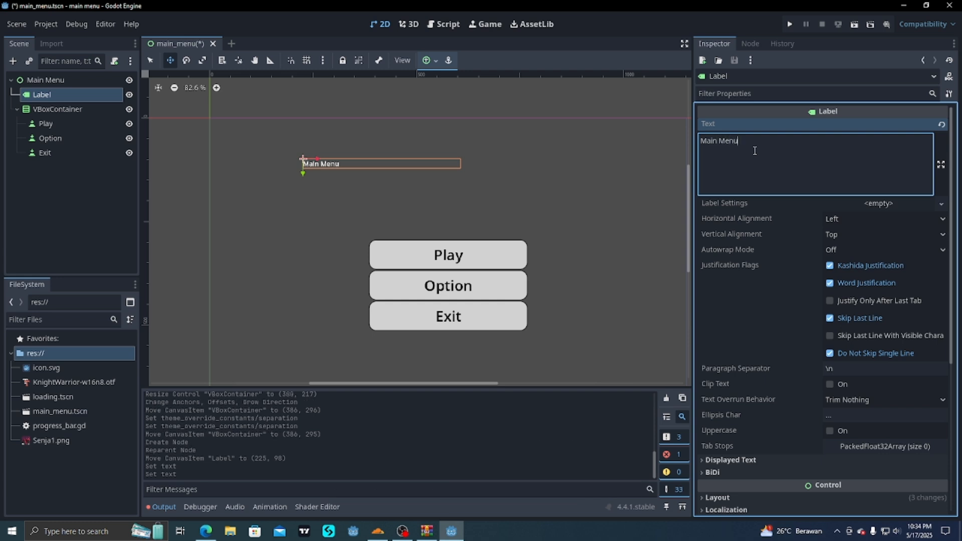
Step: Create a new LabelSettings resource for the Label and assign KnightWarrior-w16n8.otf as its font
left_click(879, 203)
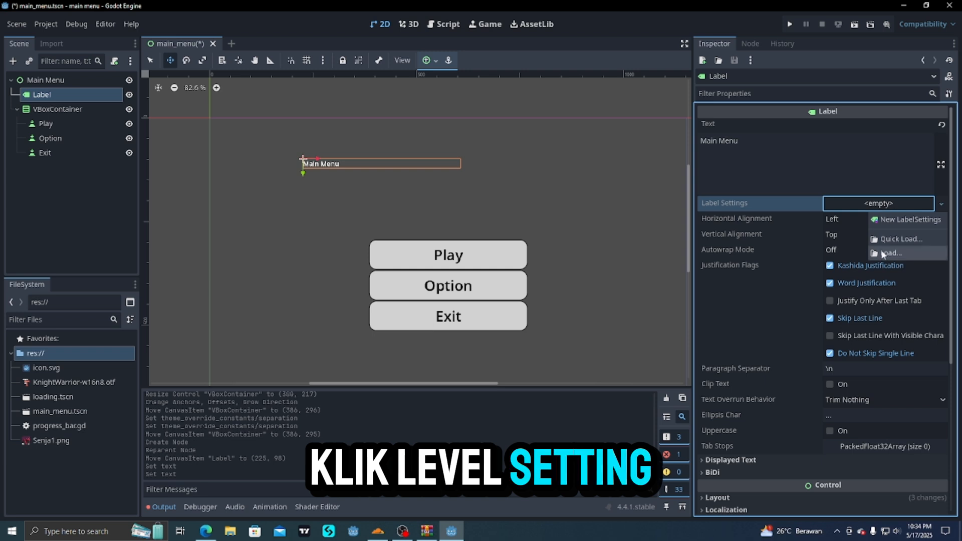
left_click(893, 220)
left_click(883, 203)
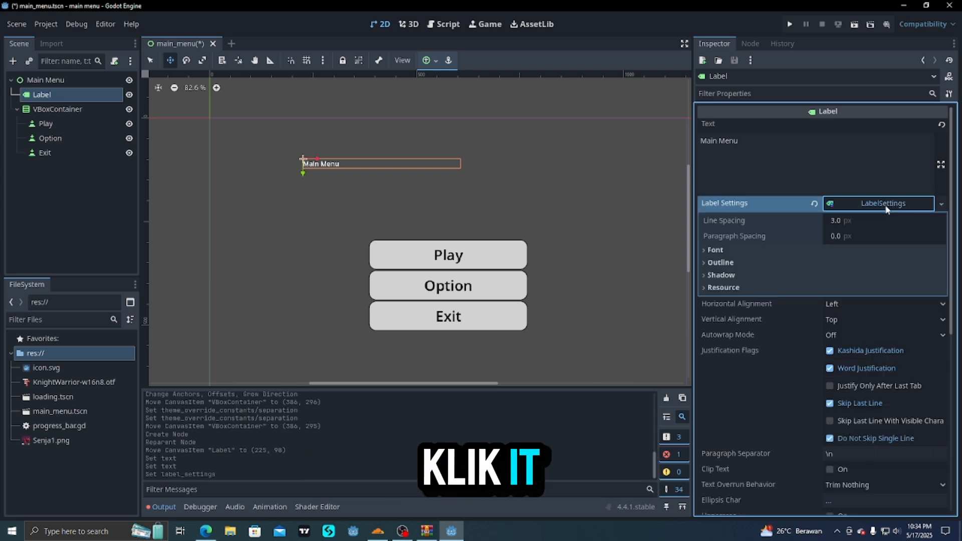
left_click(745, 251)
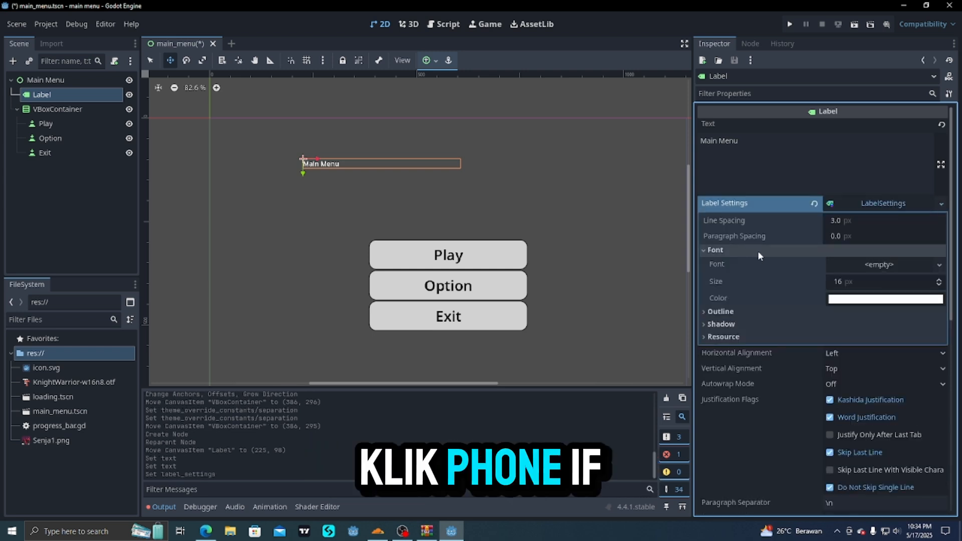
left_click(874, 266)
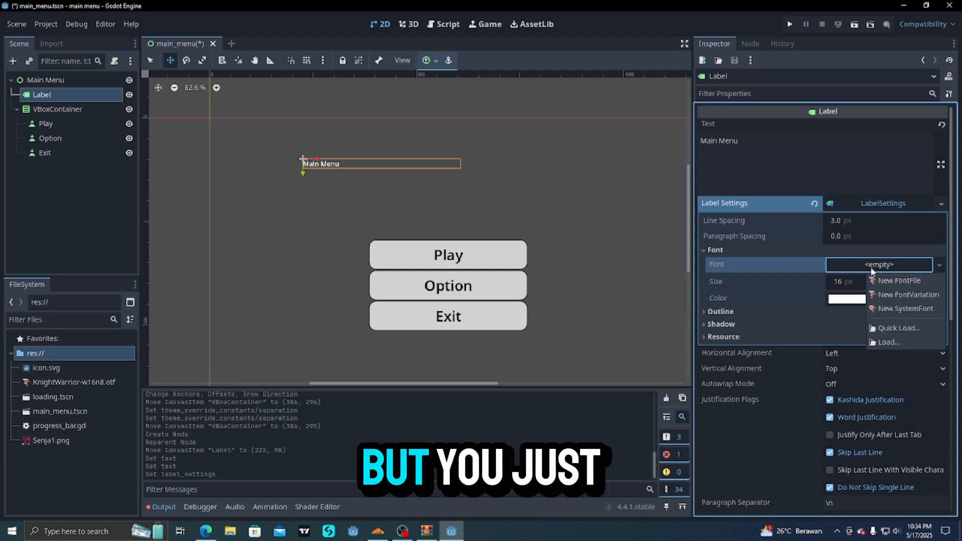
left_click_drag(75, 381, 222, 343)
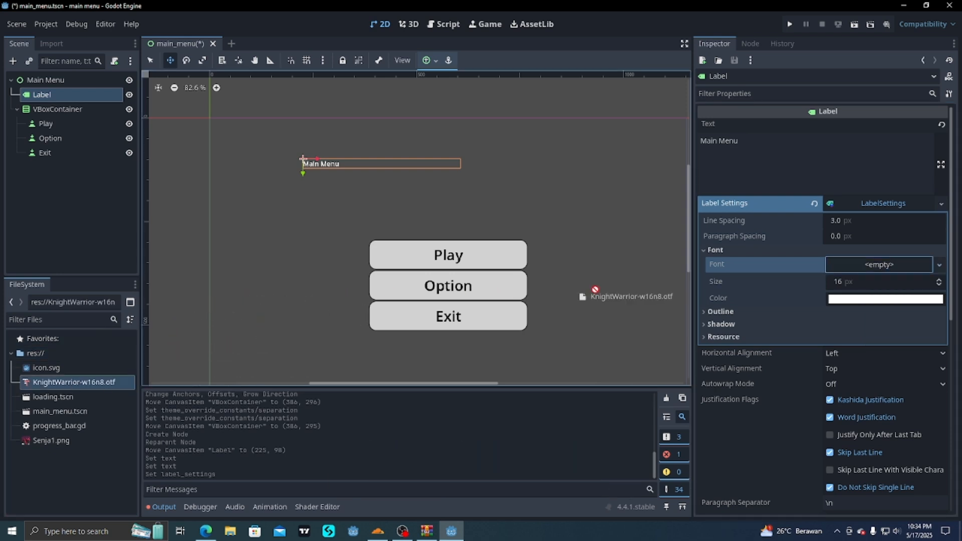
left_click_drag(847, 271, 861, 263)
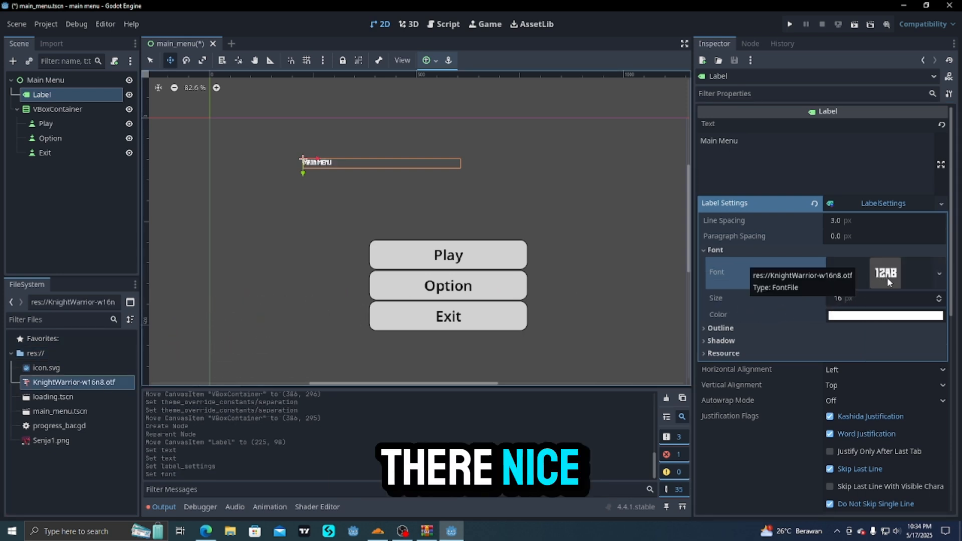
Step: Give the label text a black outline with a size of 3 px
scroll(291, 164, "up", 6)
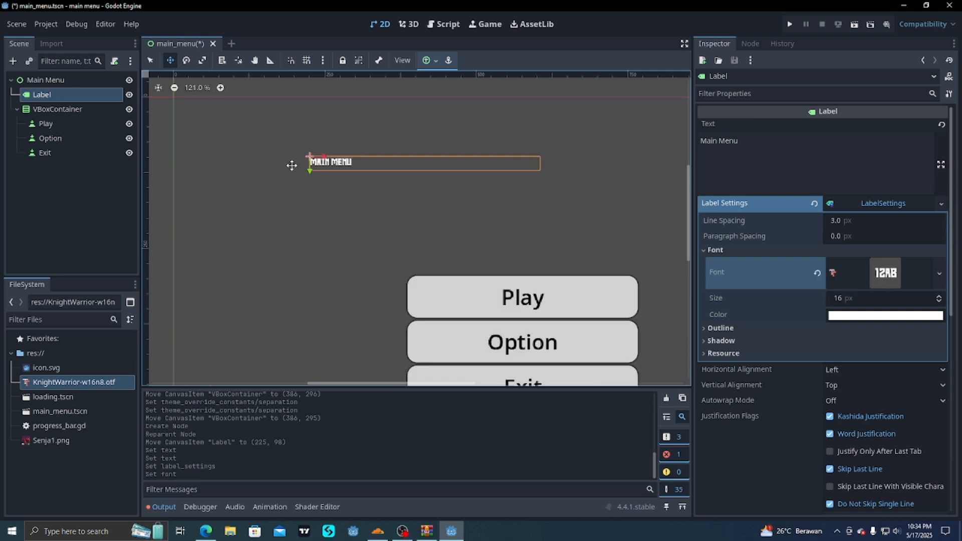
scroll(388, 128, "up", 6)
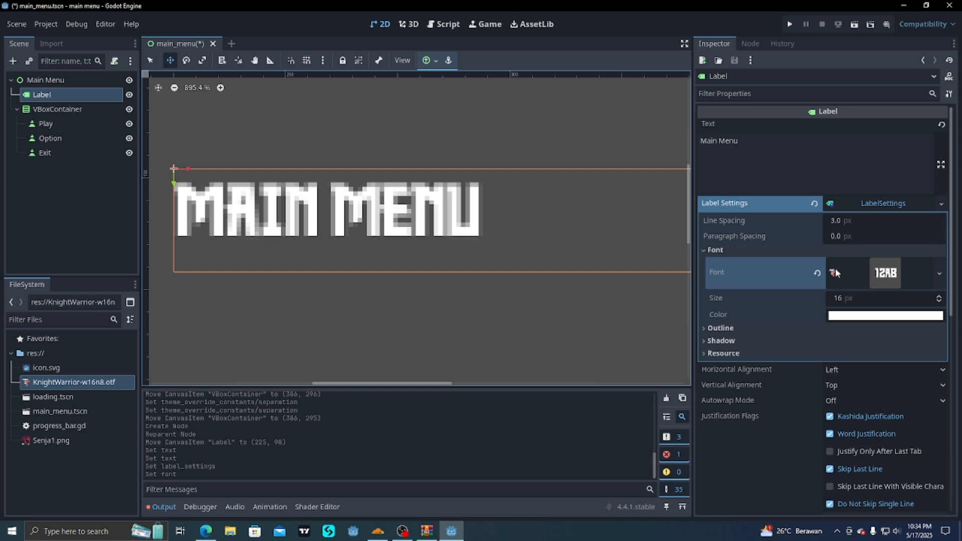
left_click(764, 329)
left_click(764, 329)
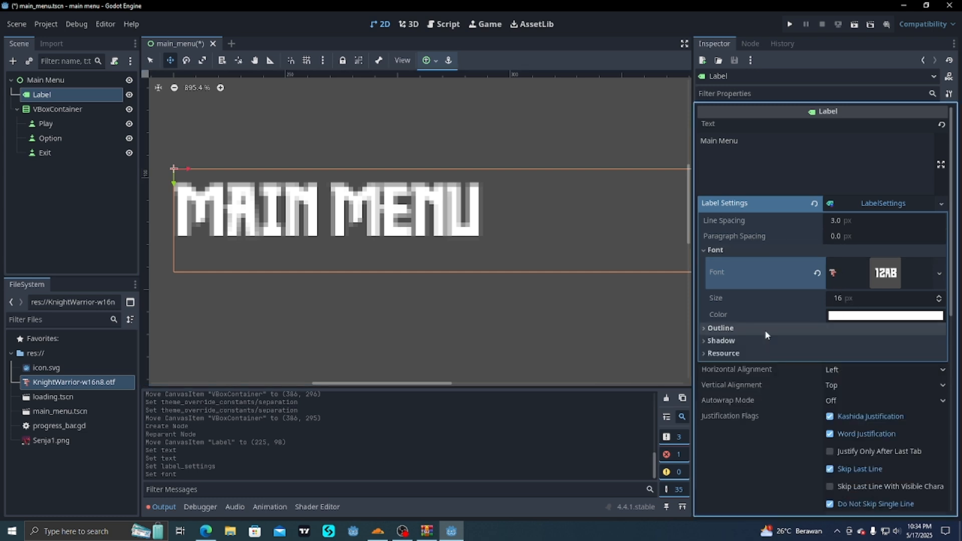
left_click(782, 328)
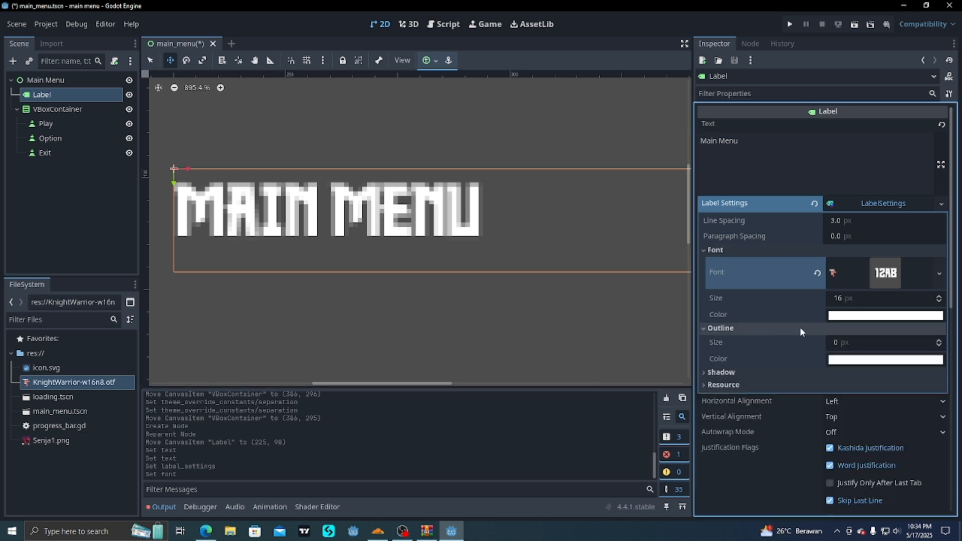
left_click(923, 361)
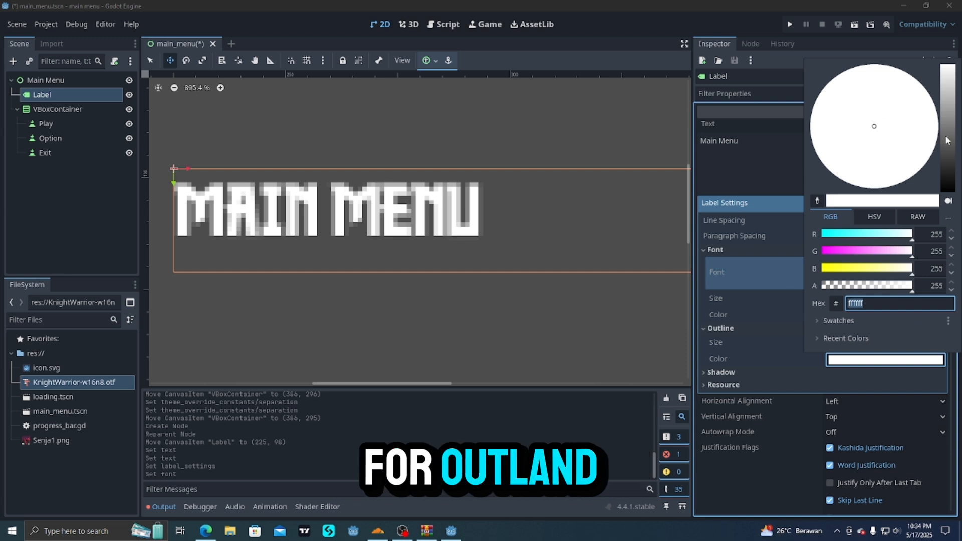
left_click_drag(947, 133, 946, 192)
left_click(818, 359)
left_click(939, 340)
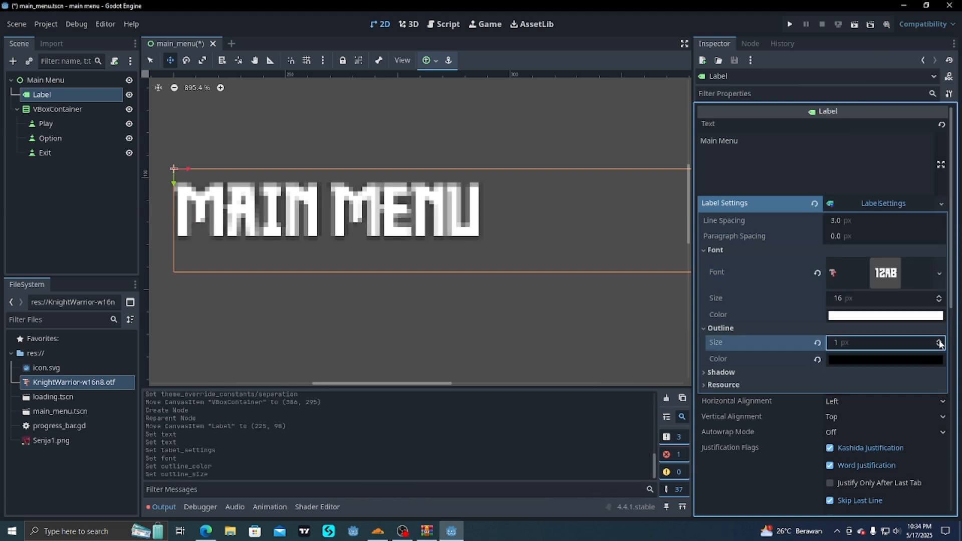
left_click(939, 340)
left_click(939, 340)
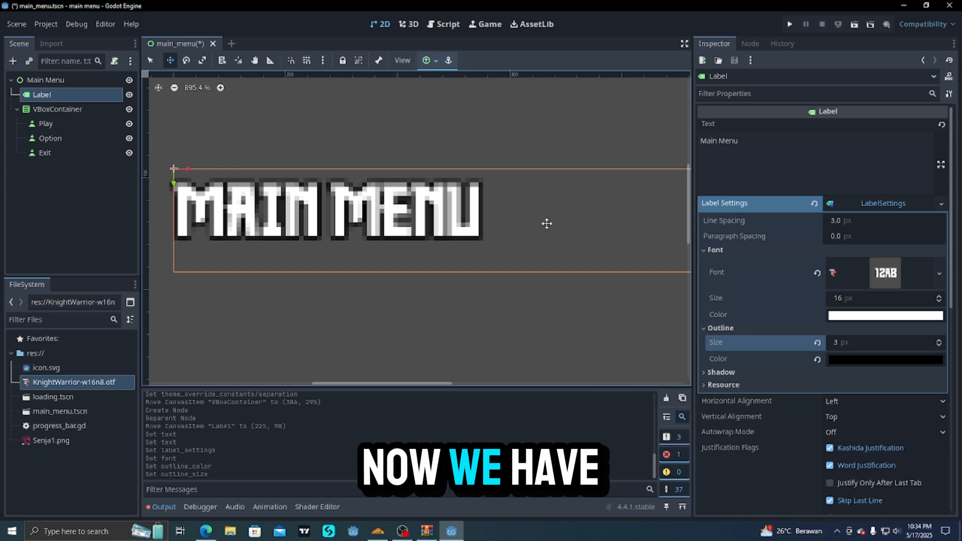
Step: Increase the font size of the Main Menu label to 26 px
left_click(938, 297)
left_click(938, 296)
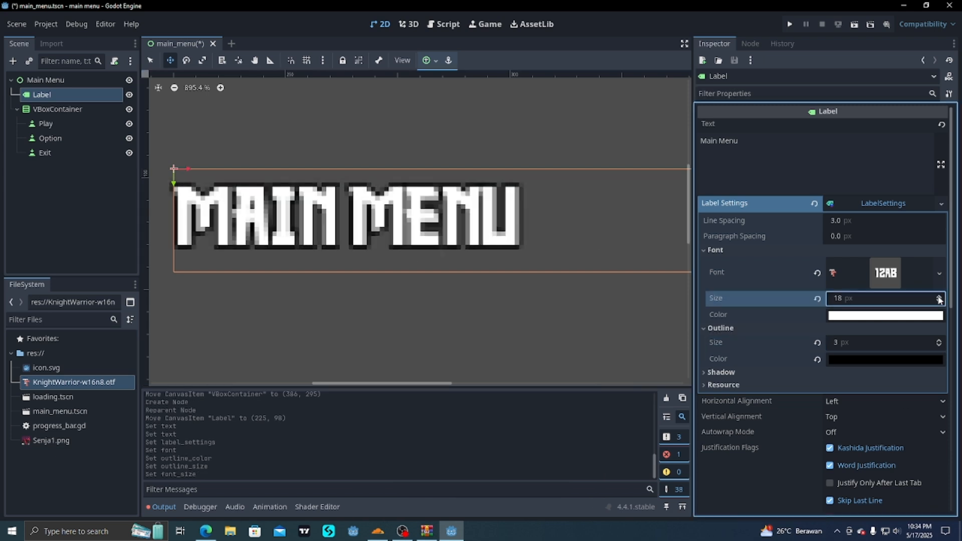
left_click(938, 296)
left_click(938, 296)
left_click(938, 297)
double_click(938, 297)
double_click(938, 296)
left_click(938, 297)
Step: Set the Main Menu label's font size to 100 px
scroll(501, 266, "down", 20)
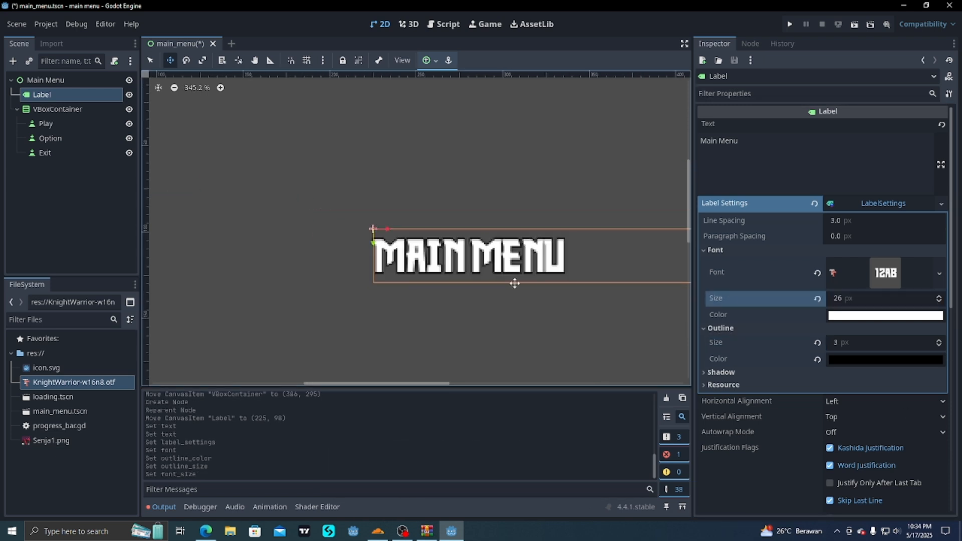
left_click(838, 300)
type("100")
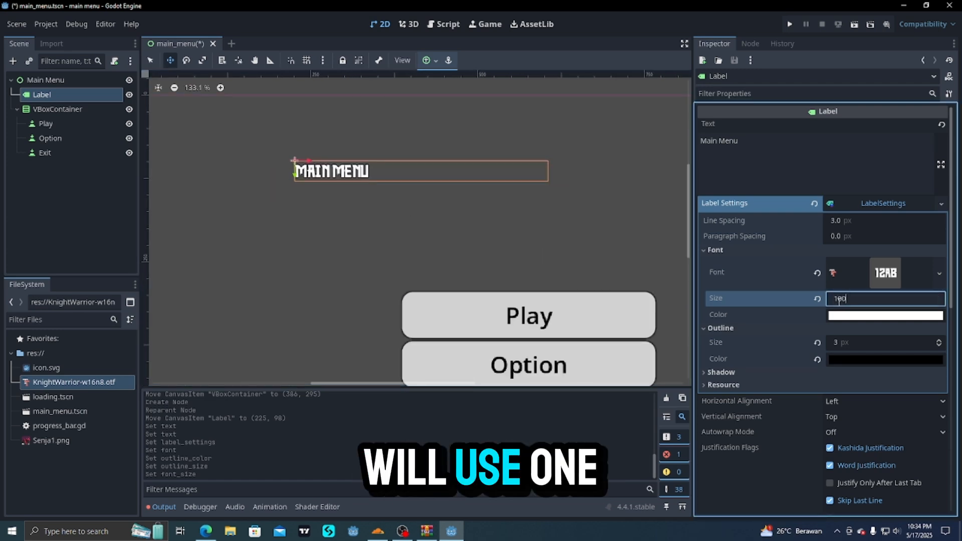
key("Return")
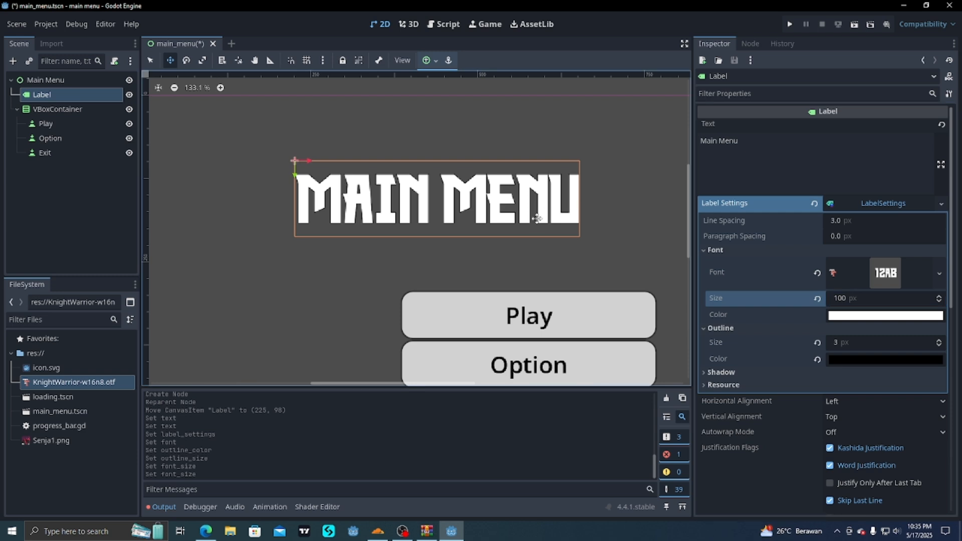
Step: Enlarge the Main Menu label's font size to 150 px
scroll(535, 218, "down", 6)
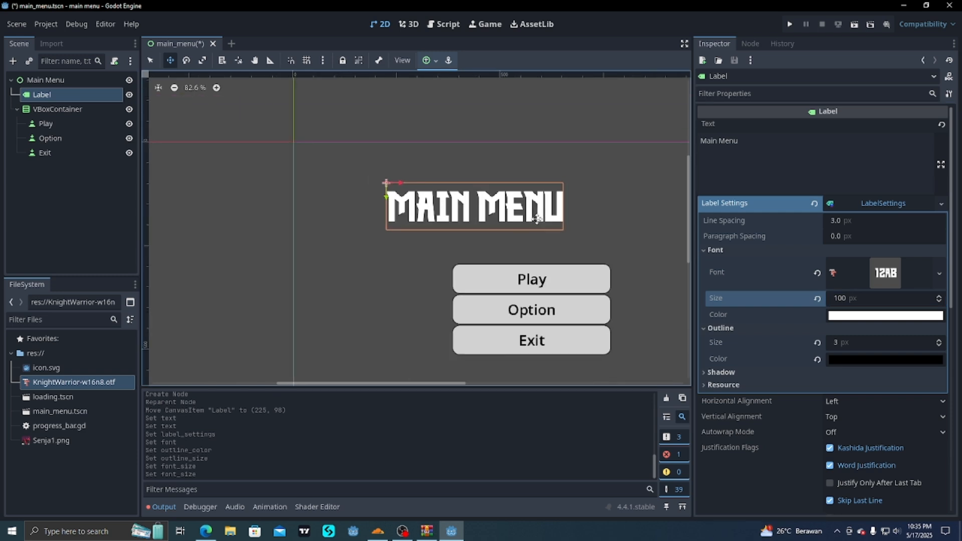
left_click(841, 299)
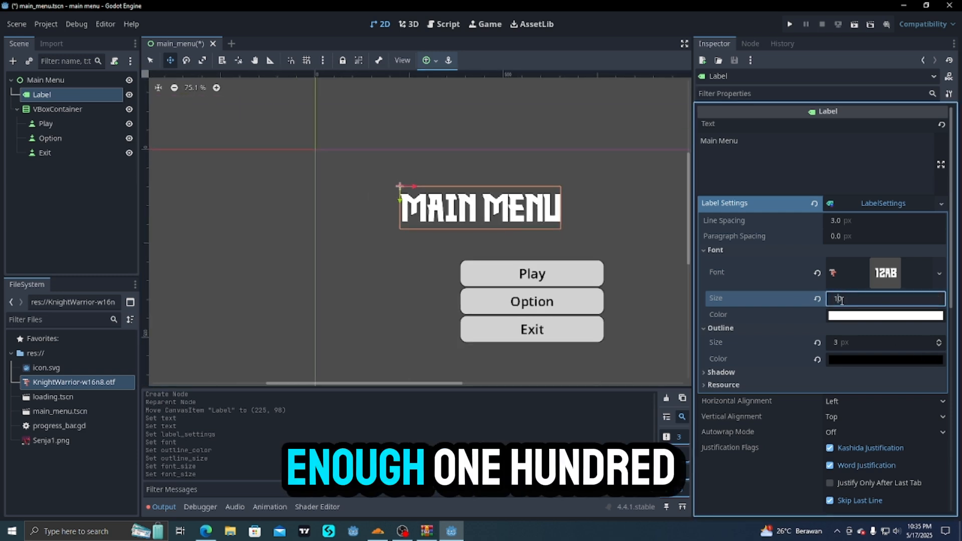
key("BackSpace")
type("50")
key("Return")
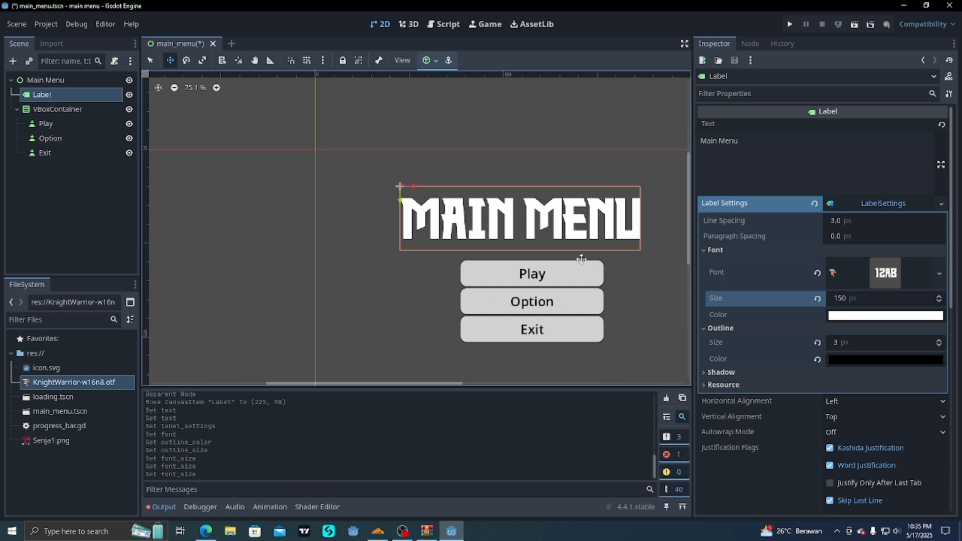
Step: Anchor the Main Menu label at the centre and move it above the Play button, to about (256, 73)
left_click(430, 61)
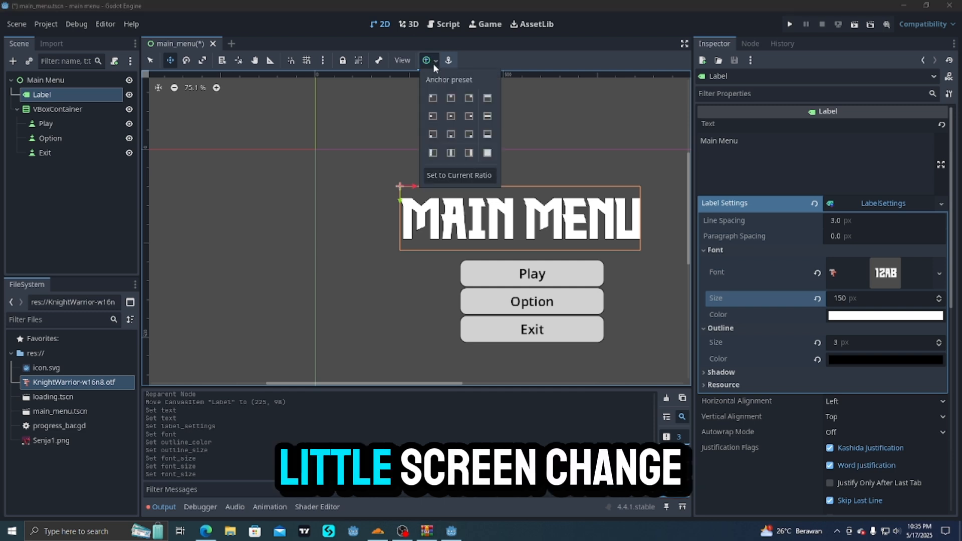
left_click(451, 118)
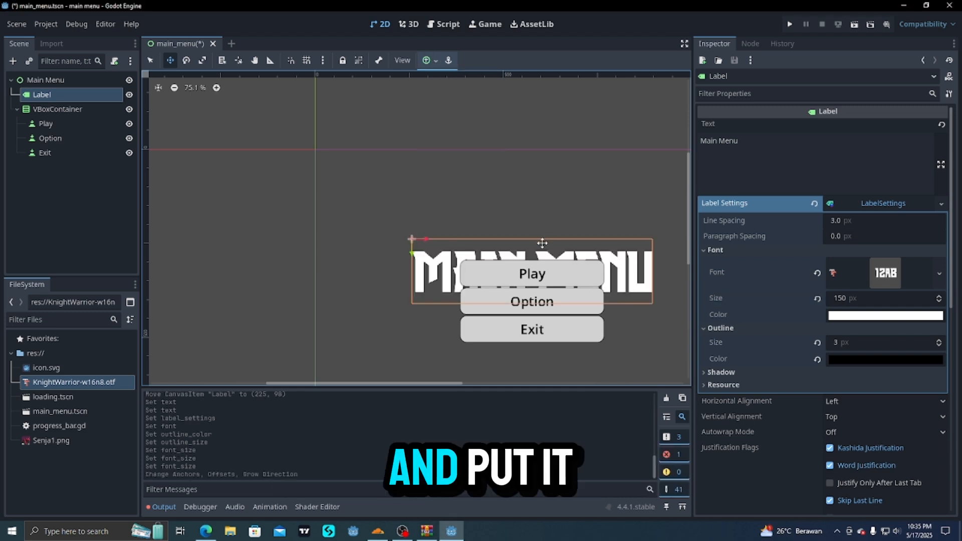
left_click_drag(542, 243, 546, 183)
left_click_drag(582, 115, 400, 126)
key("ctrl+z")
Step: Place Senja1.png in the scene as a sprite and delete that node again
middle_click_drag(509, 161, 412, 140)
scroll(390, 136, "down", 4)
scroll(396, 125, "up", 3)
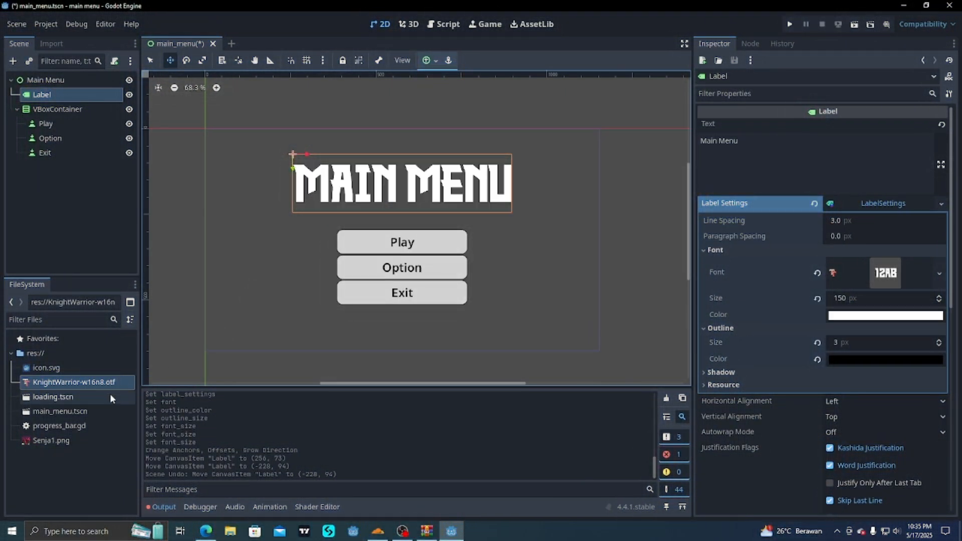
left_click_drag(70, 440, 302, 292)
scroll(301, 293, "up", 10)
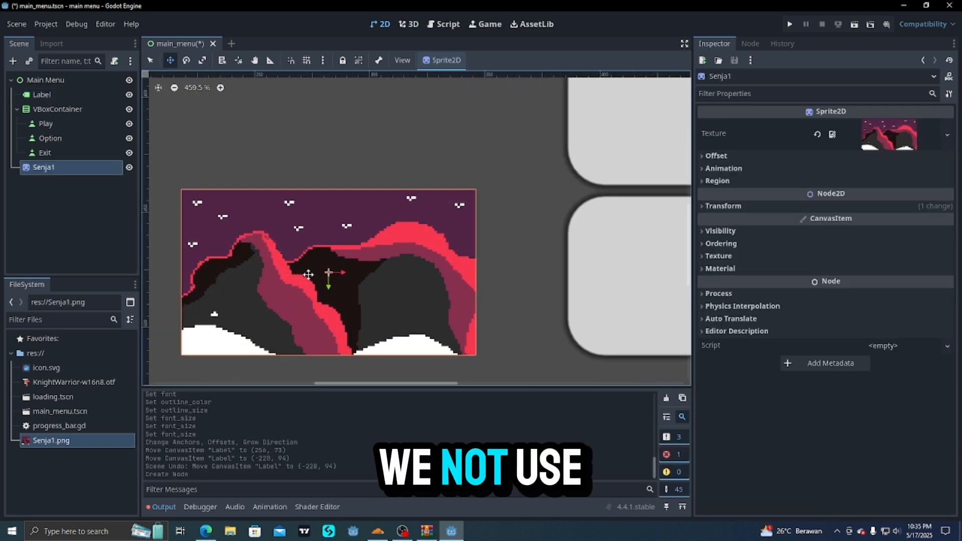
key("Delete")
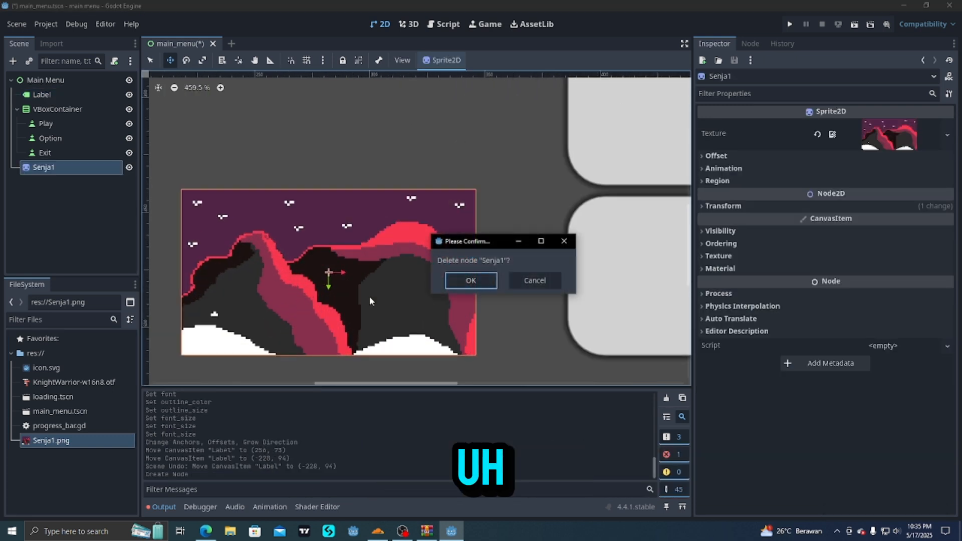
left_click(454, 281)
scroll(357, 268, "down", 4)
scroll(357, 268, "down", 5)
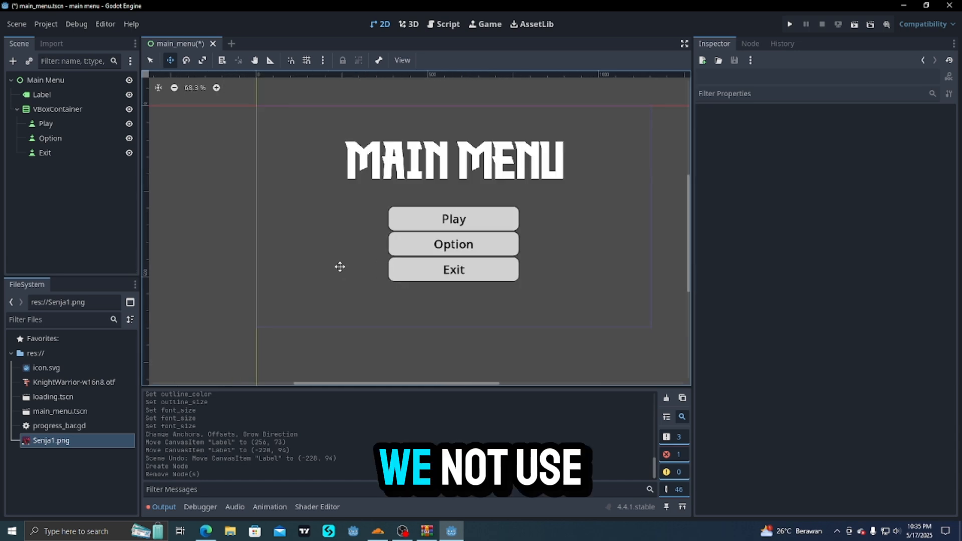
Step: Add a TextureRect node under Main Menu and assign Senja1.png as its texture
left_click(12, 61)
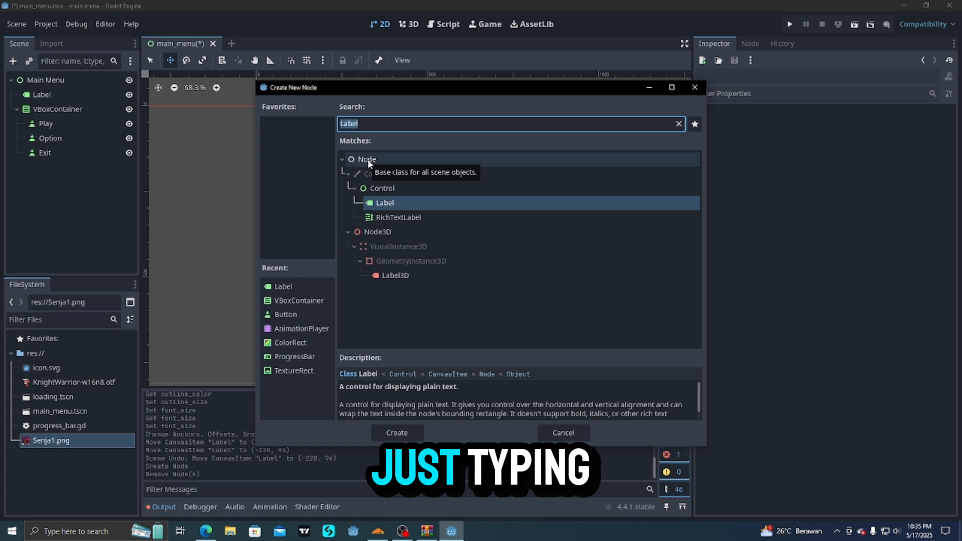
type("textur")
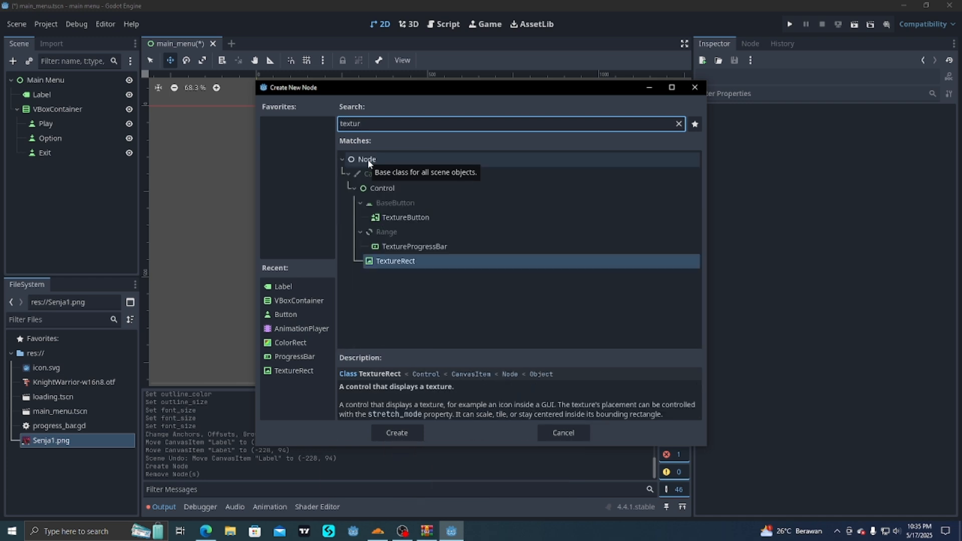
double_click(437, 261)
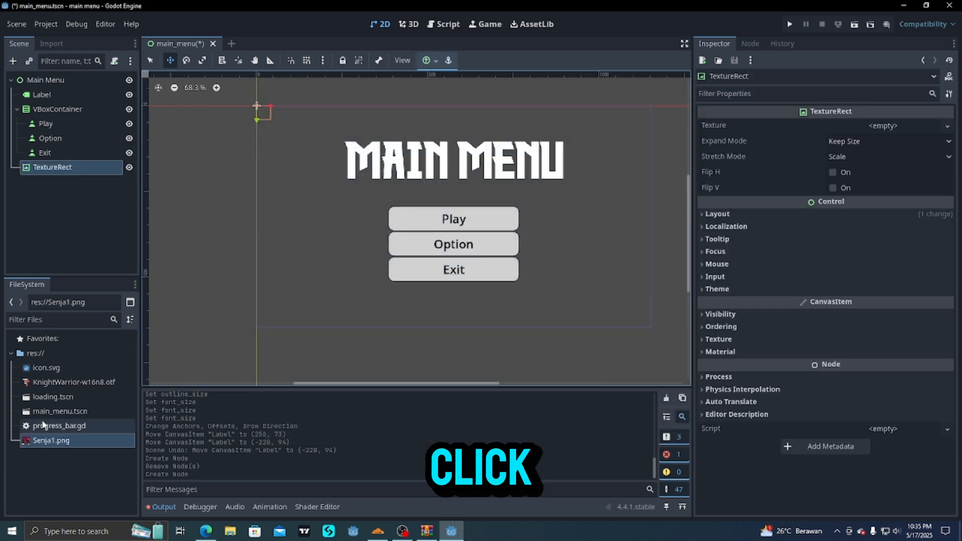
left_click(68, 441)
left_click_drag(330, 397, 685, 252)
left_click_drag(827, 142, 857, 127)
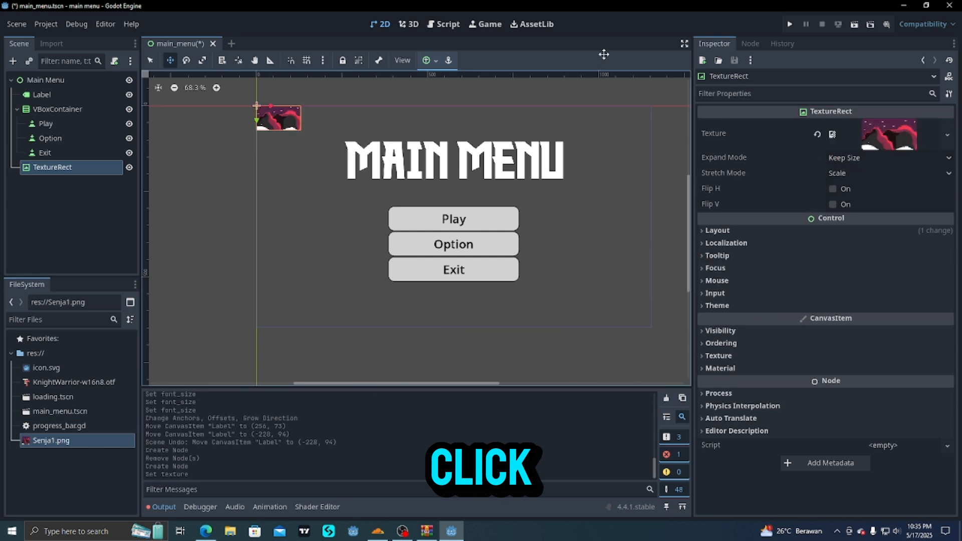
Step: Scale the TextureRect uniformly to about 8.96 to fill the screen frame and place it first under Main Menu, behind the label and buttons
left_click(203, 60)
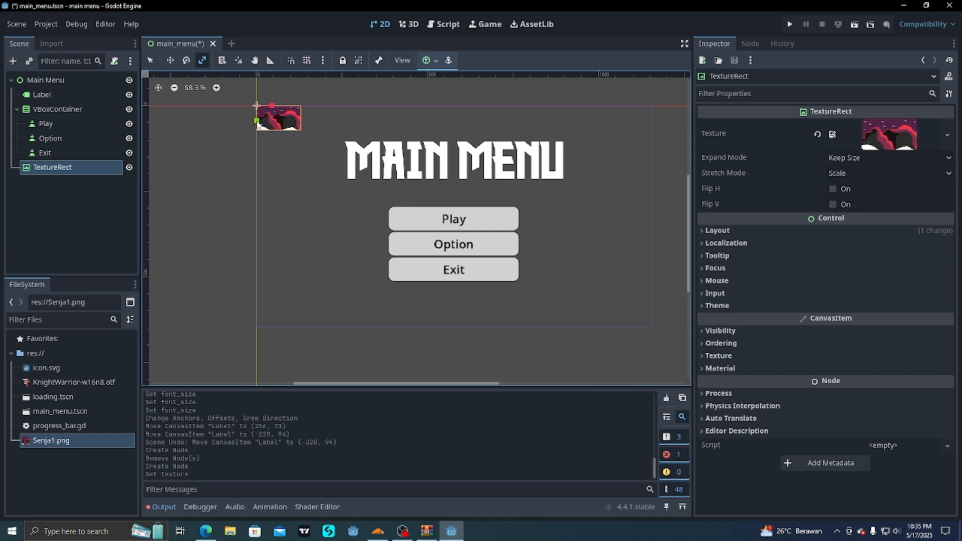
left_click_drag(263, 119, 308, 220)
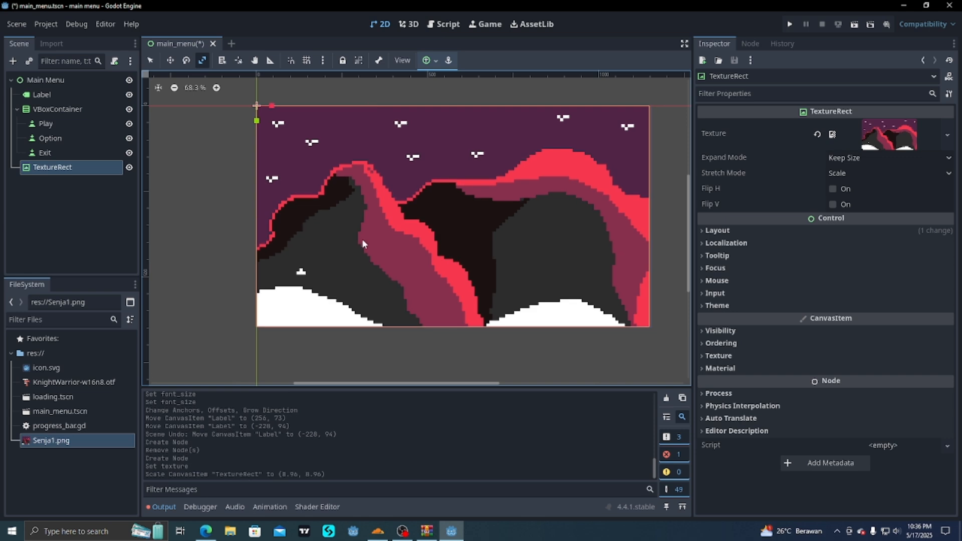
left_click_drag(95, 170, 91, 94)
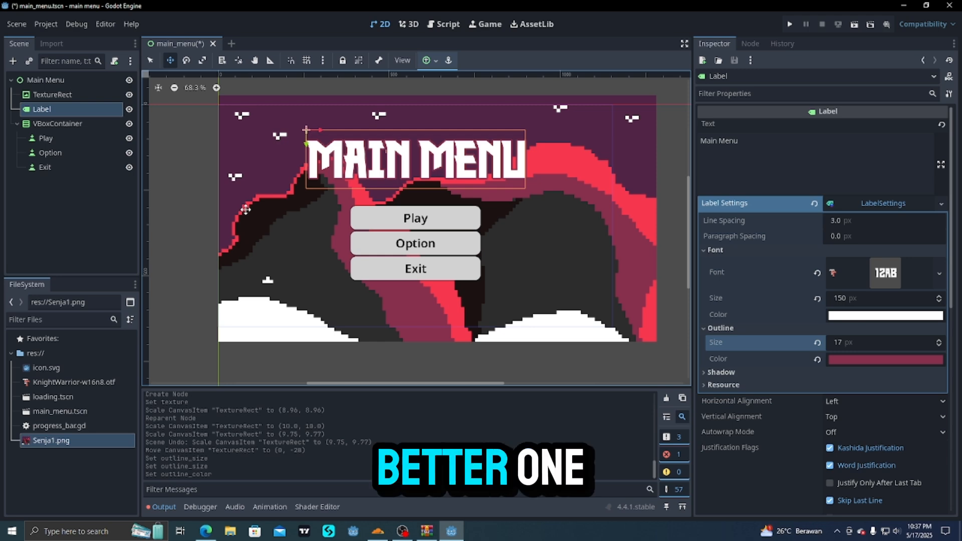
Step: Add an AnimationPlayer as the first child of Main Menu and duplicate it twice
left_click(17, 60)
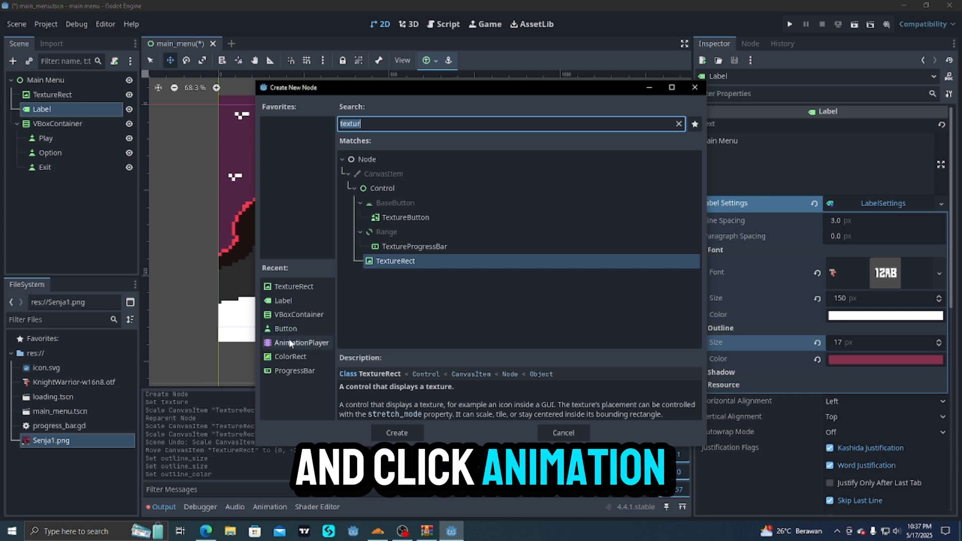
type("anima")
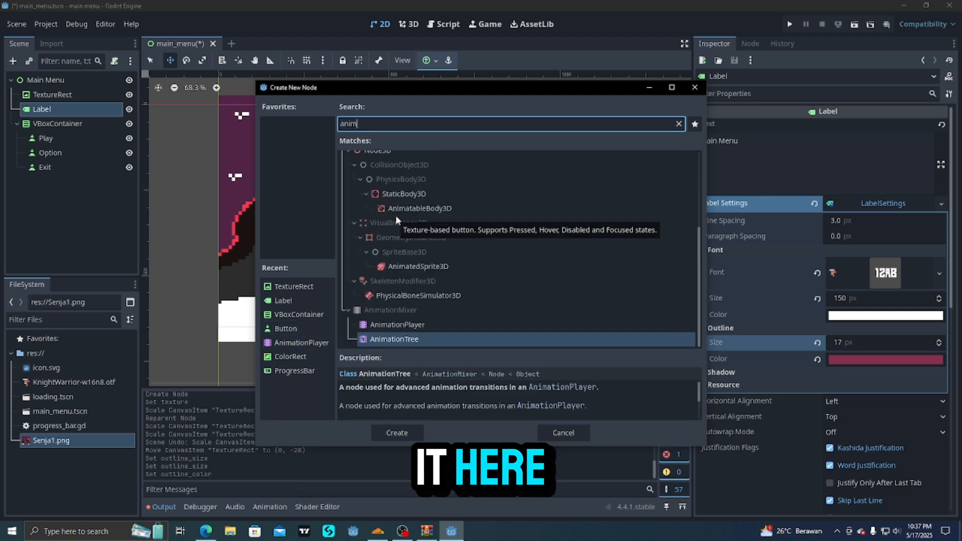
left_click(397, 324)
left_click(394, 432)
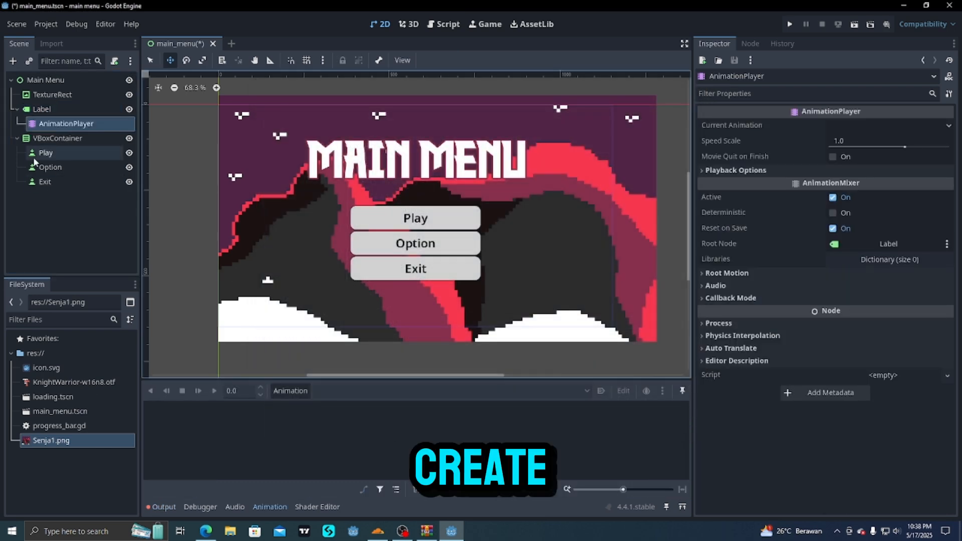
left_click_drag(55, 124, 47, 91)
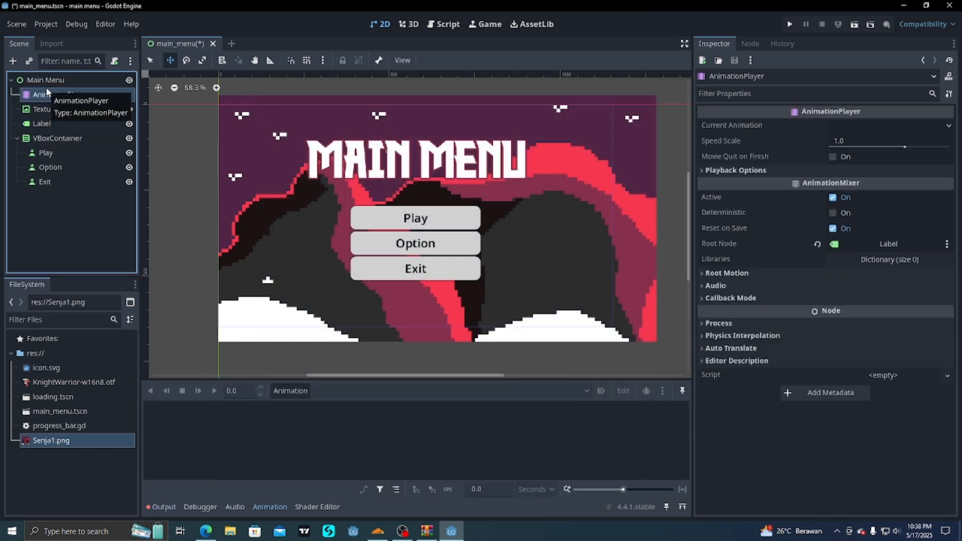
key("ctrl+d")
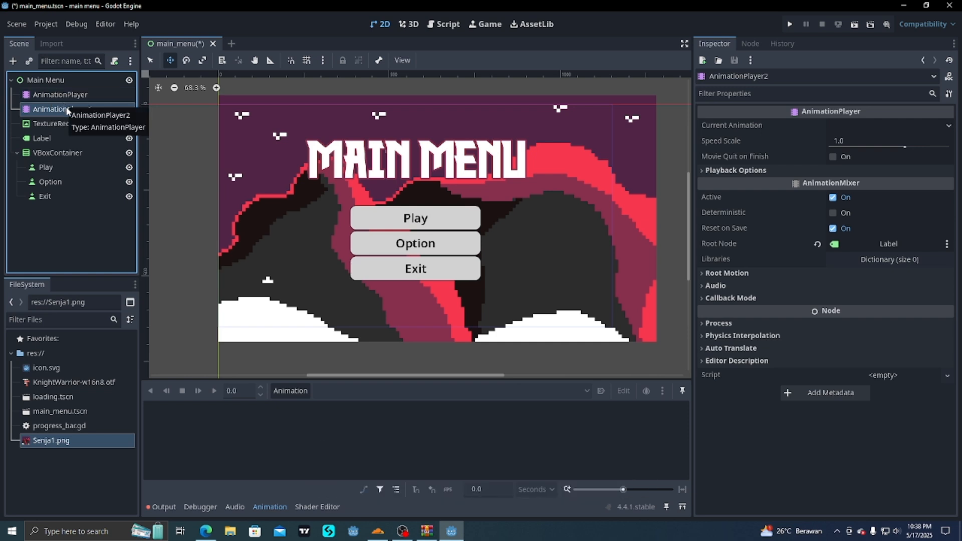
key("ctrl+d")
Step: Rename the first AnimationPlayer as Tittle and the second one as BackGround
left_click(78, 95)
left_click(77, 94)
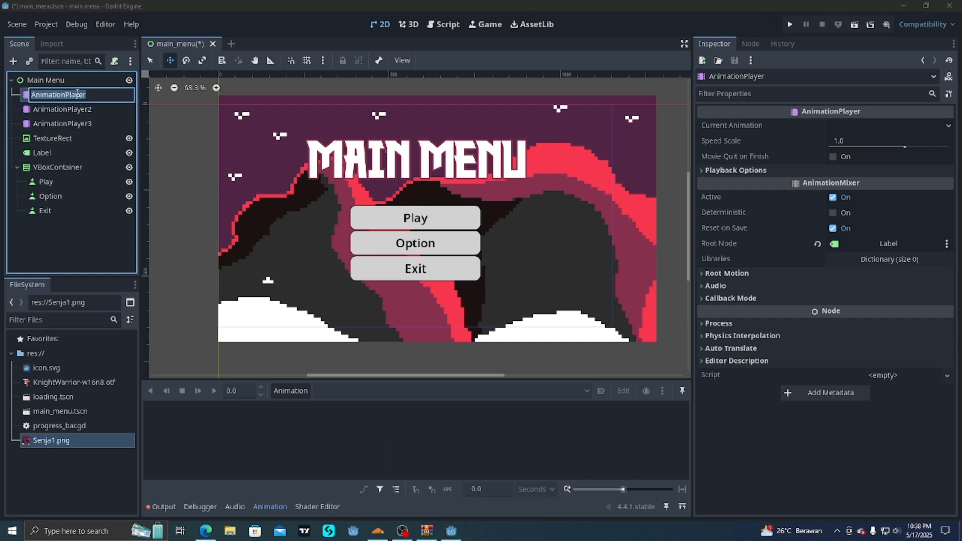
type("Tittle")
left_click(86, 110)
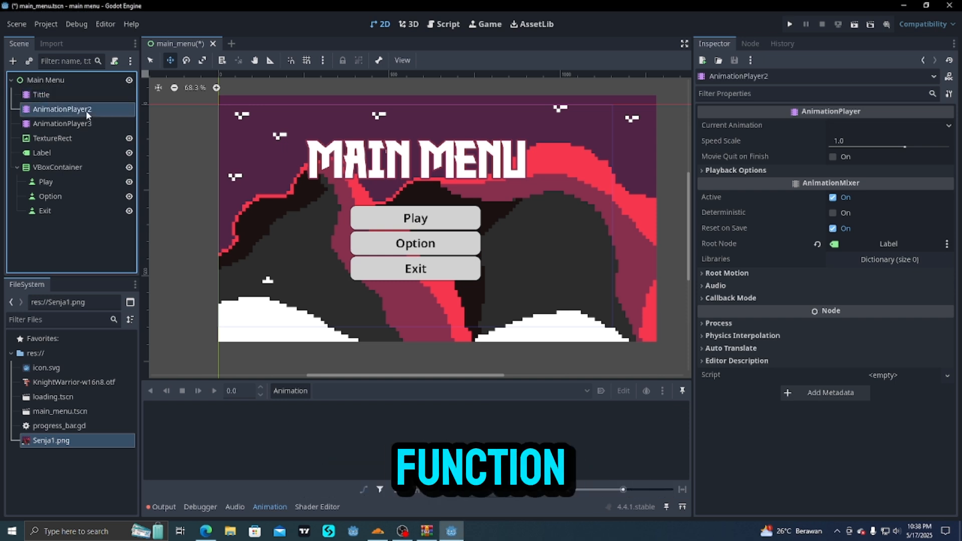
left_click(87, 110)
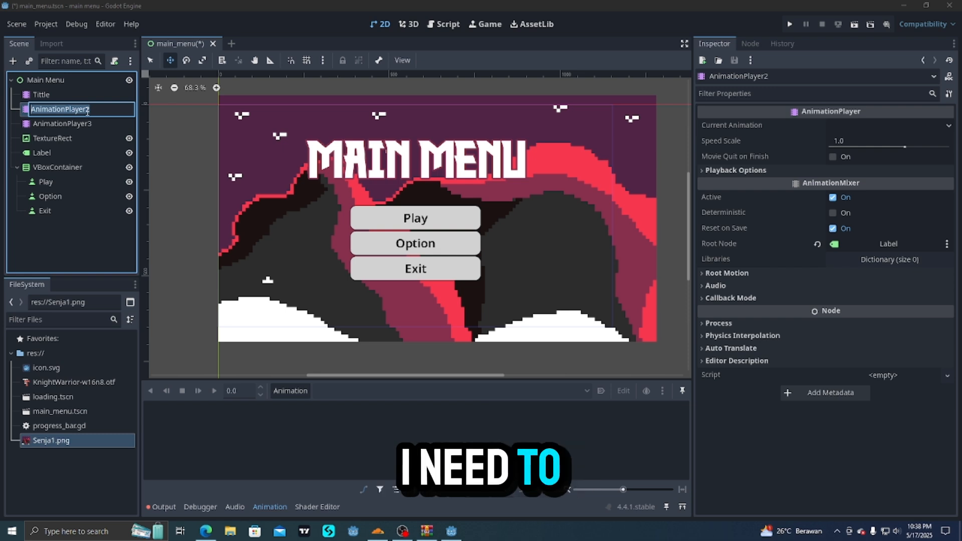
type("Back")
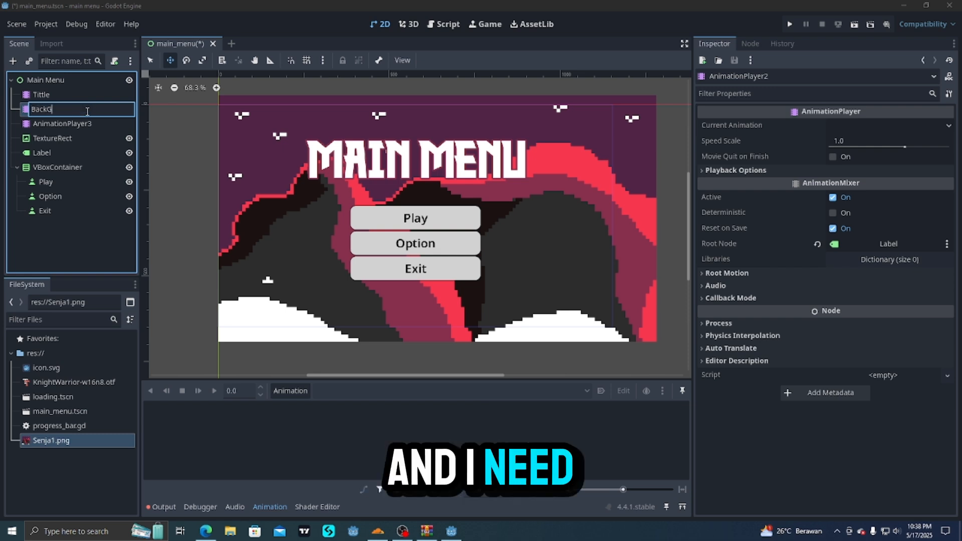
type("ground")
key("Escape")
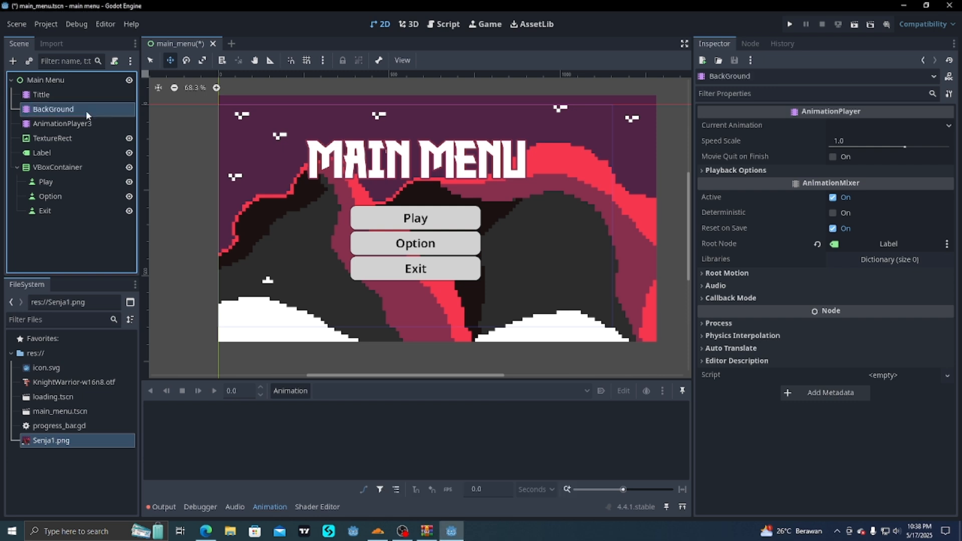
Step: Rename the third AnimationPlayer as Transision
left_click(60, 124)
double_click(87, 121)
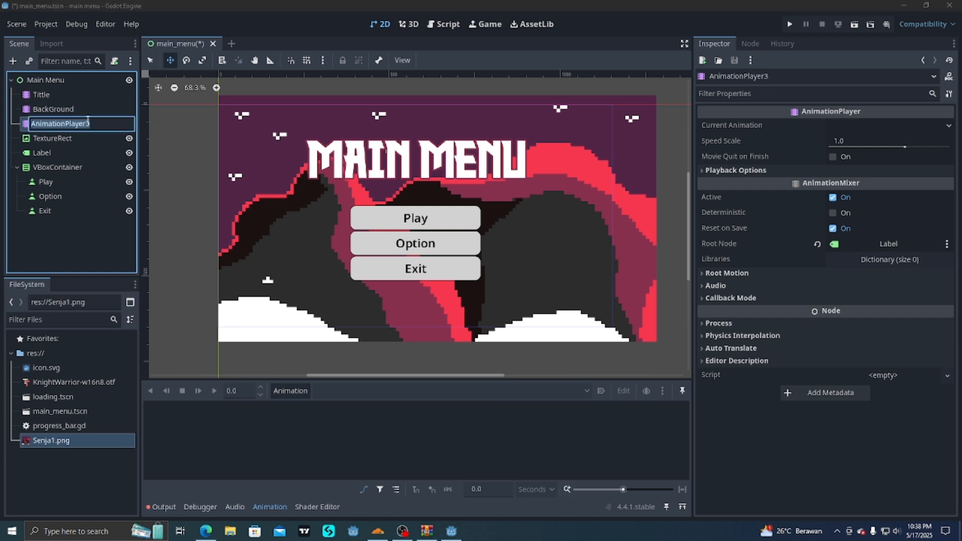
type("Tran")
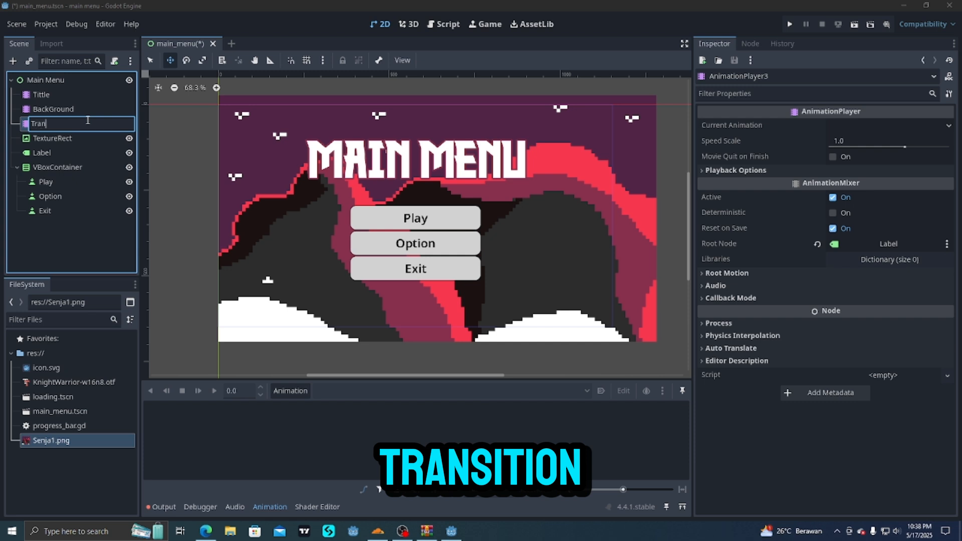
type("sision")
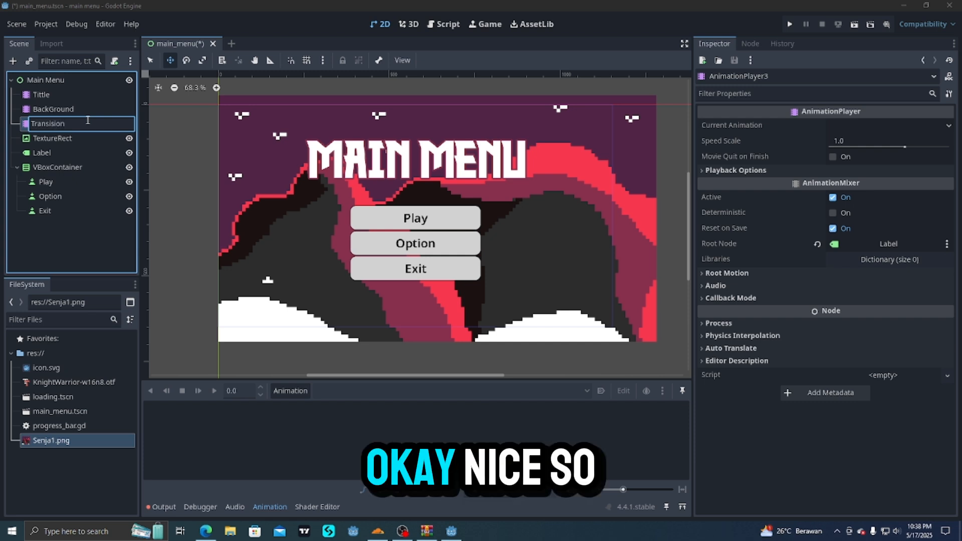
key("Return")
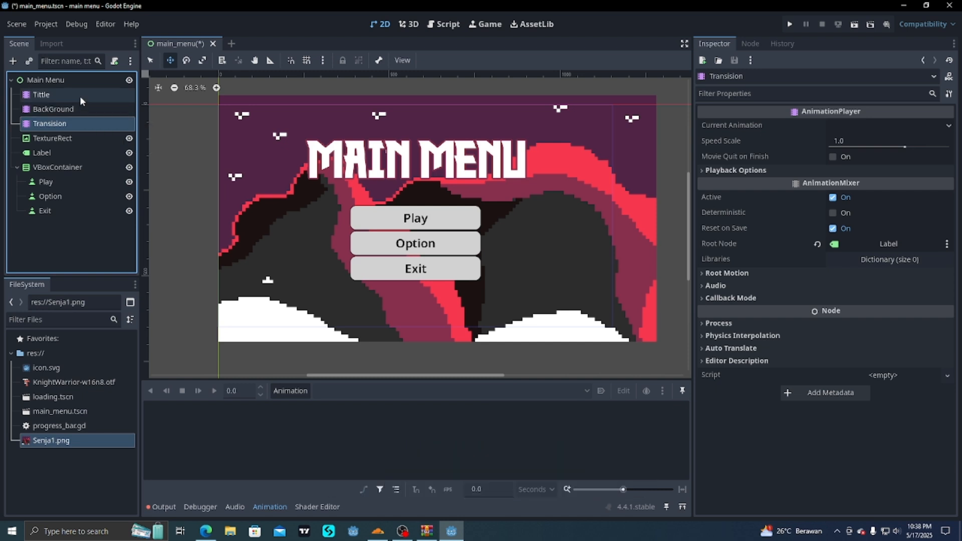
Step: Create a new animation named Tittle in the Tittle animation player
left_click(80, 96)
left_click(282, 392)
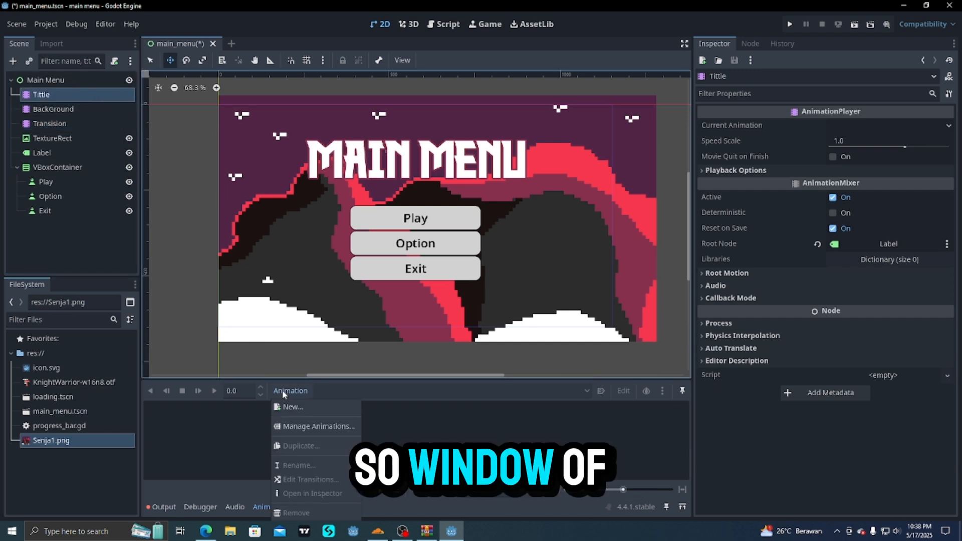
left_click(293, 409)
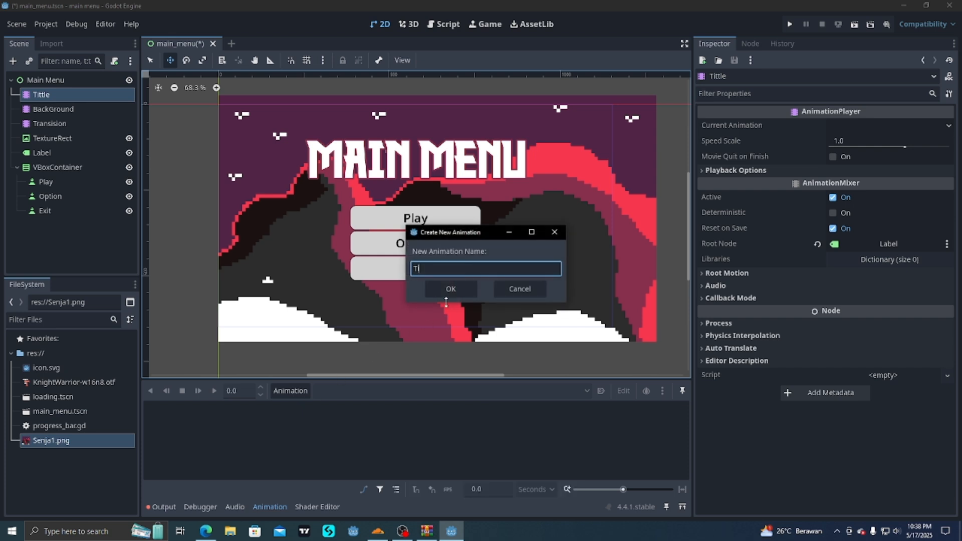
key("Return")
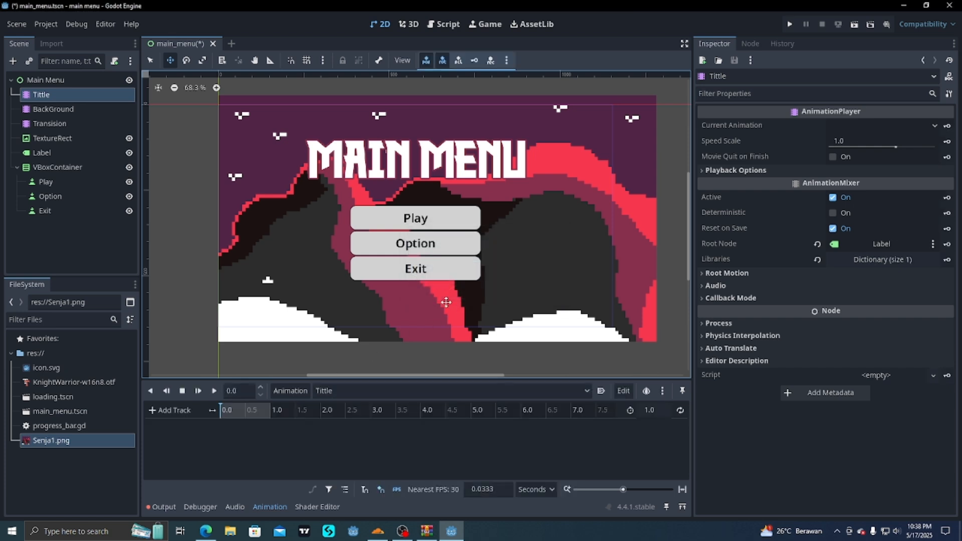
Step: Set the length of the Tittle animation to 5 seconds
left_click(659, 411)
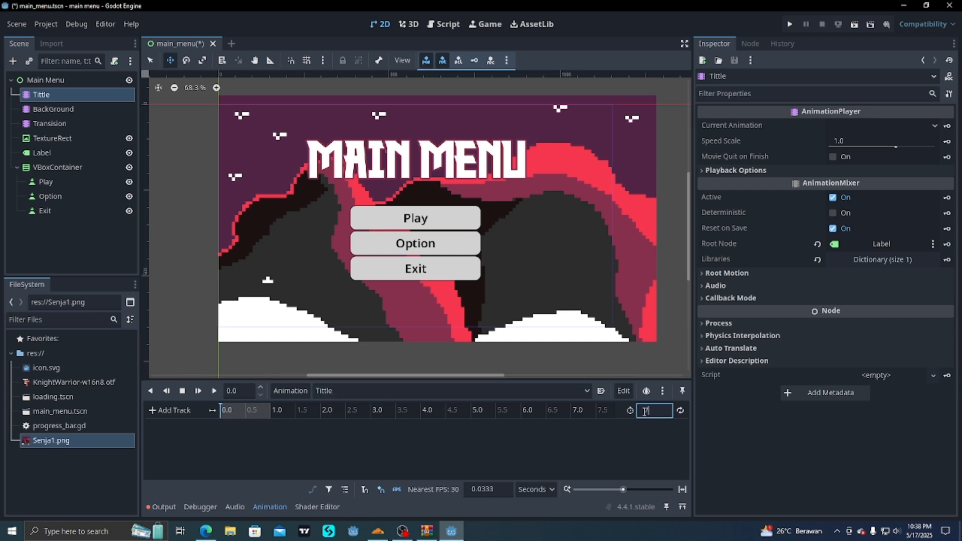
type("7")
key("Return")
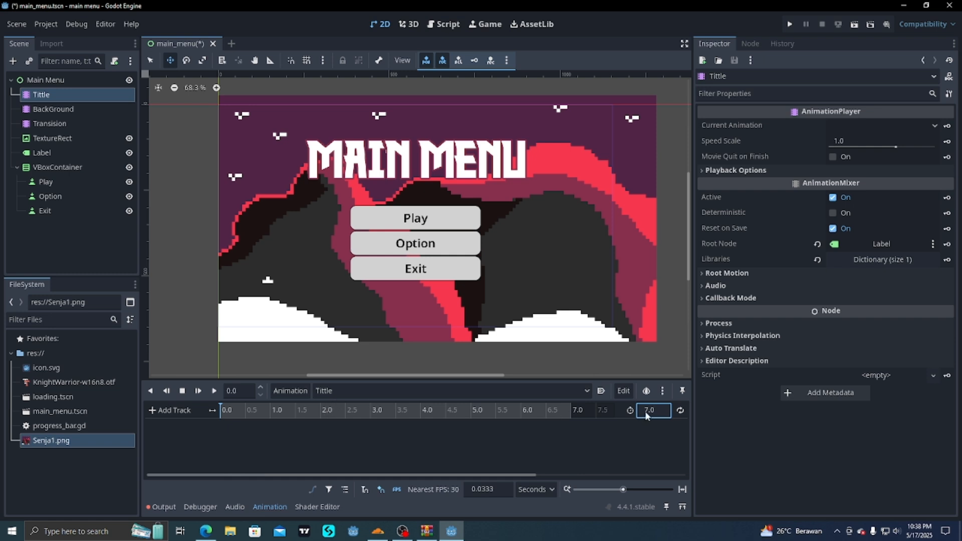
type("5")
key("Return")
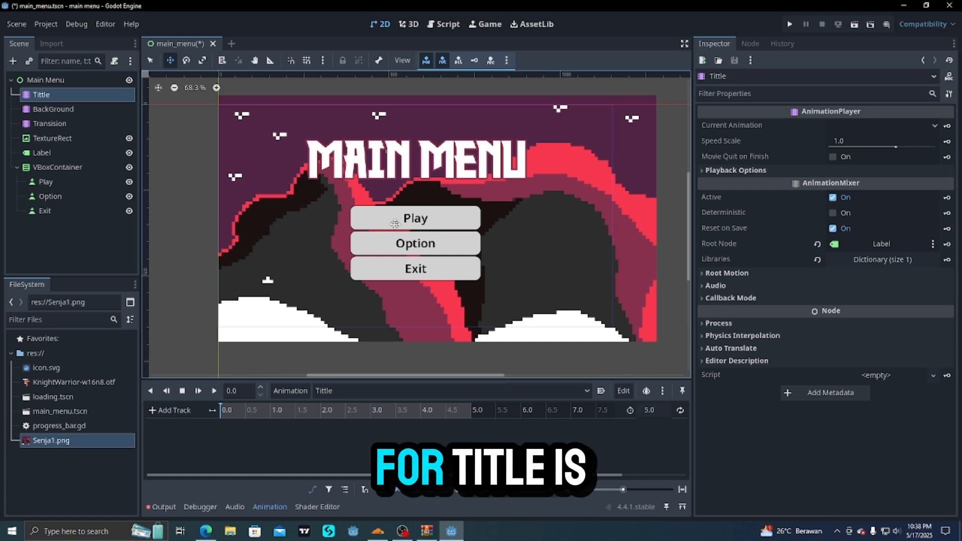
Step: Add position and rotation tracks with RESET tracks for the title Label, keyed at 0 s in the Tittle animation
left_click(54, 152)
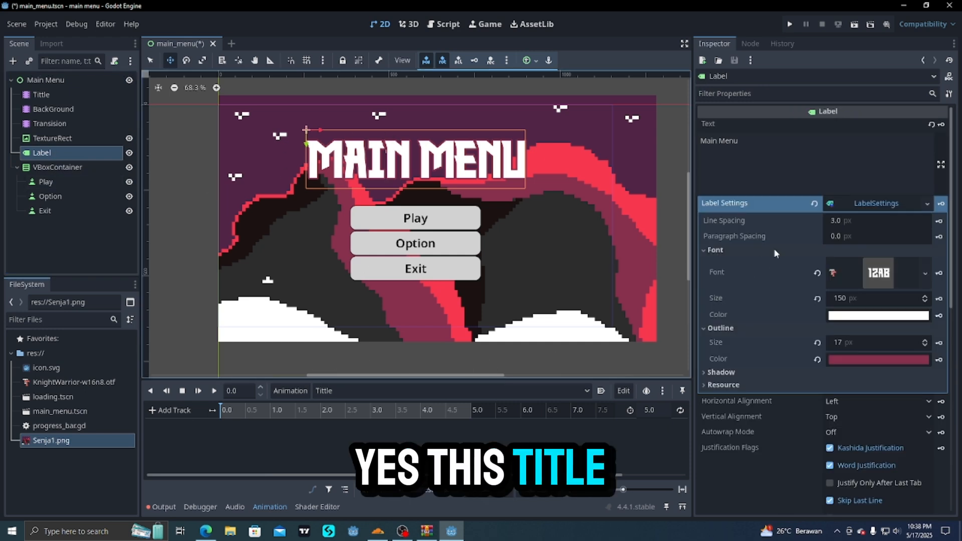
left_click(490, 59)
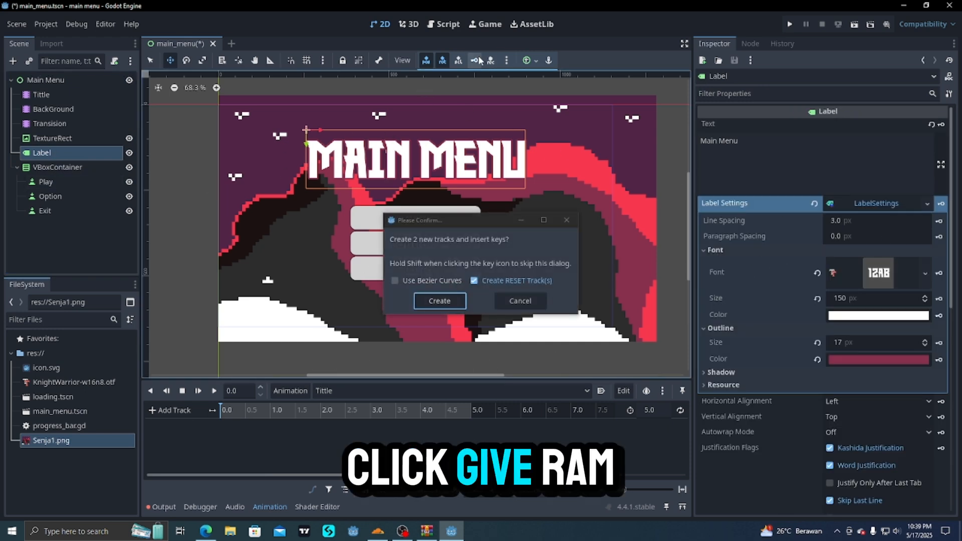
left_click(439, 302)
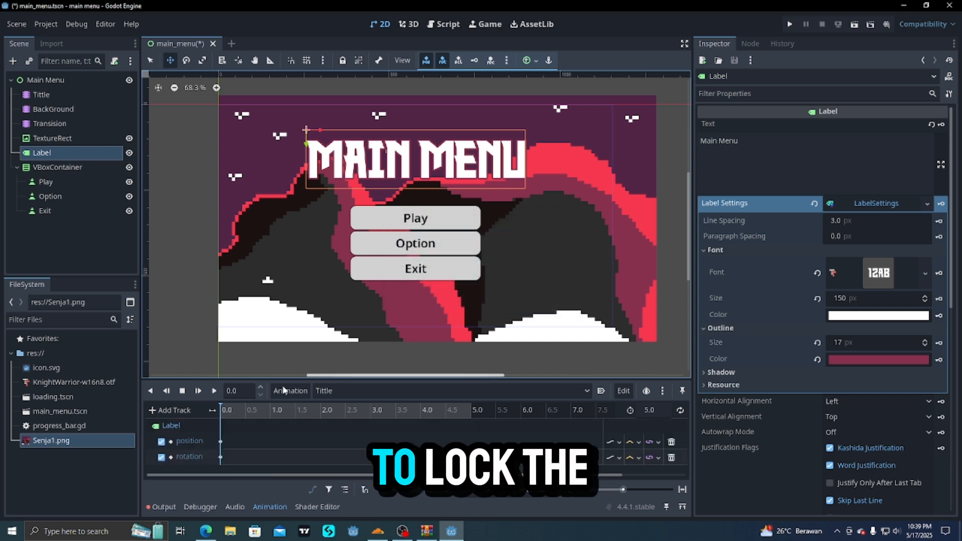
Step: Move the title Label slightly upward at 5 s and keyframe its position and rotation there
left_click(473, 410)
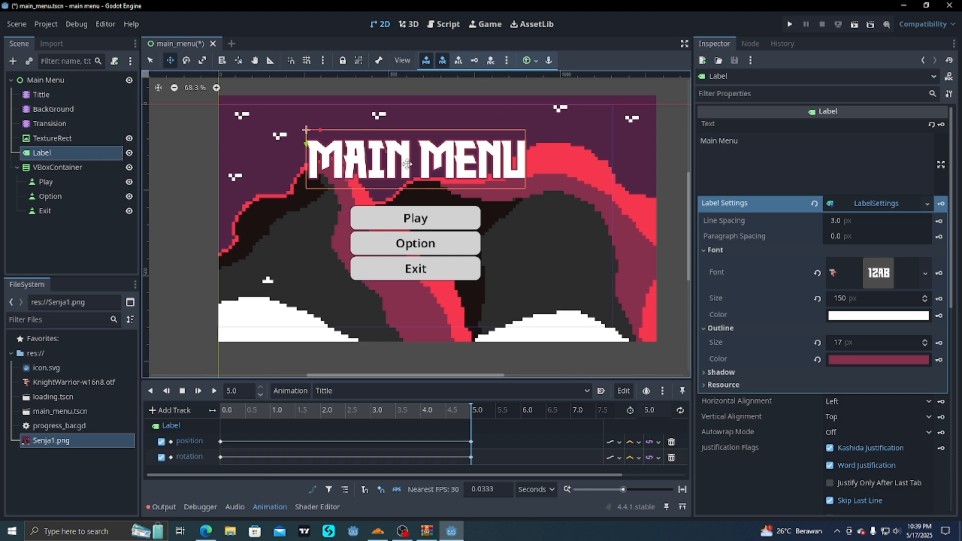
left_click_drag(408, 169, 411, 156)
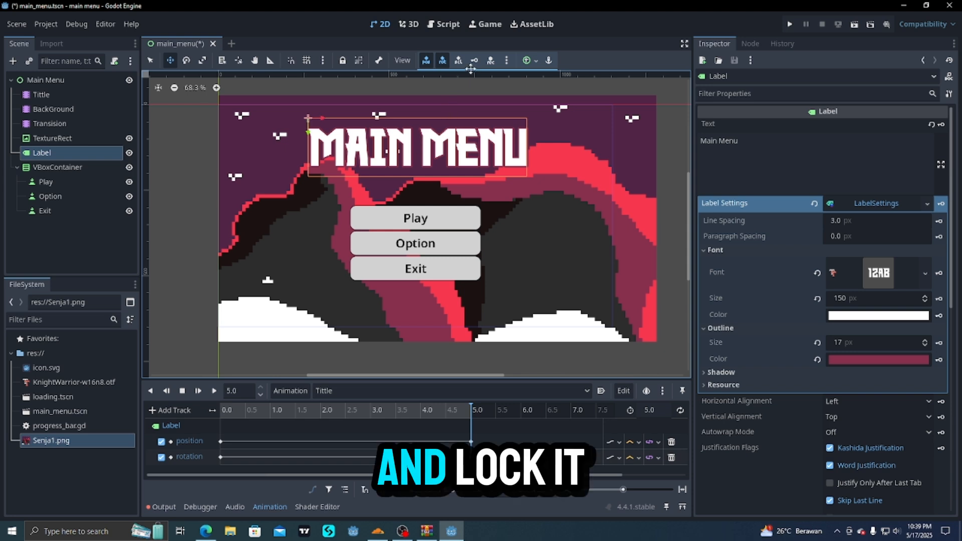
left_click(474, 61)
Step: Move the title Label slightly downward at 0 s and update its starting keyframe
left_click(220, 410)
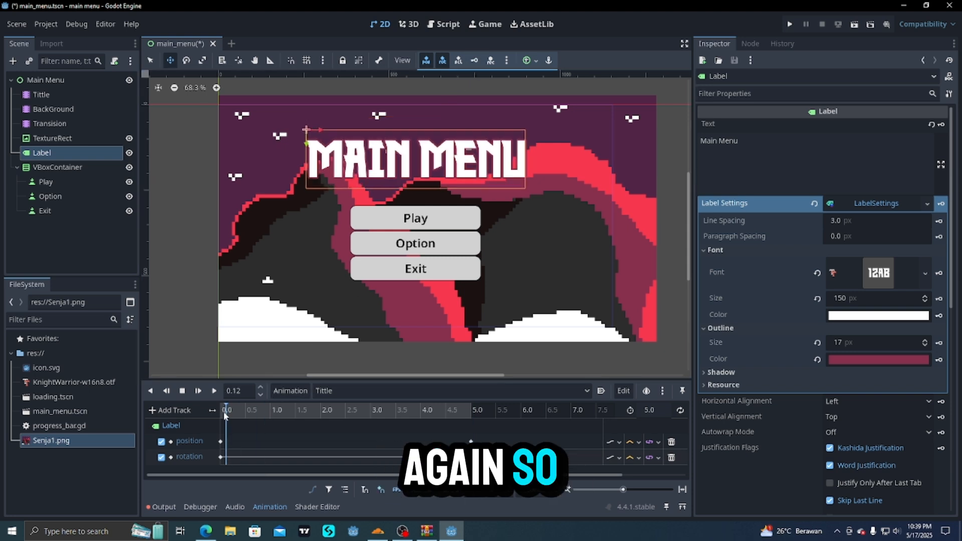
left_click_drag(221, 411, 202, 425)
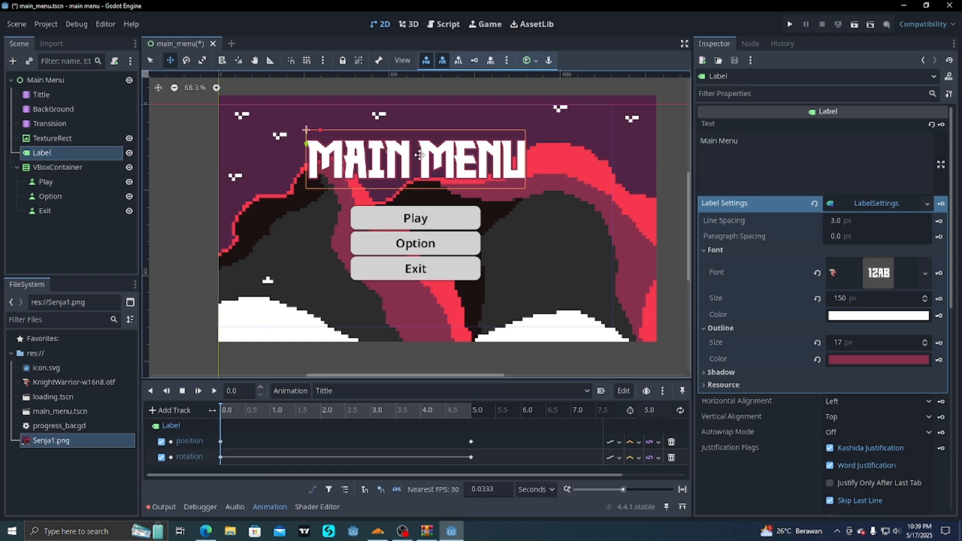
left_click_drag(420, 155, 424, 160)
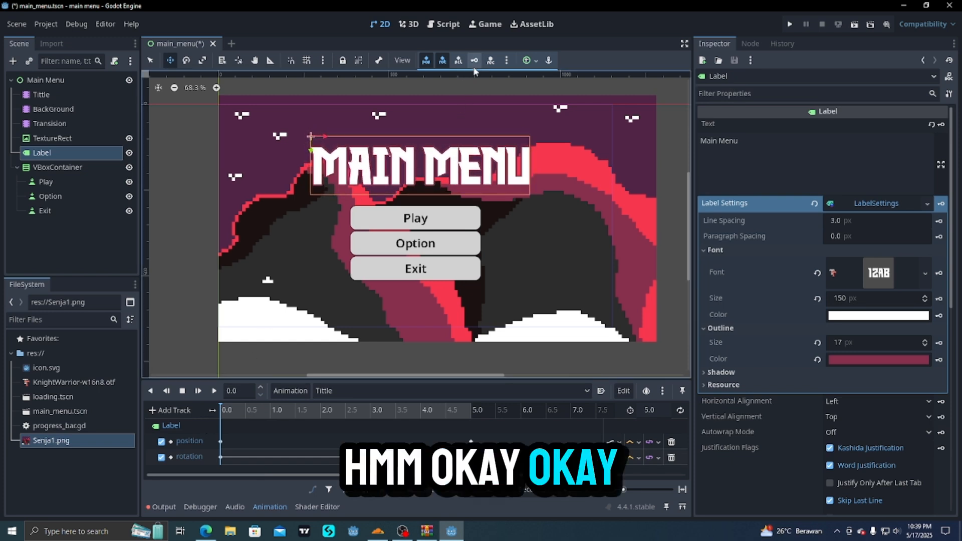
Step: Set the Tittle animation to ping-pong looping and preview its playback
left_click(214, 391)
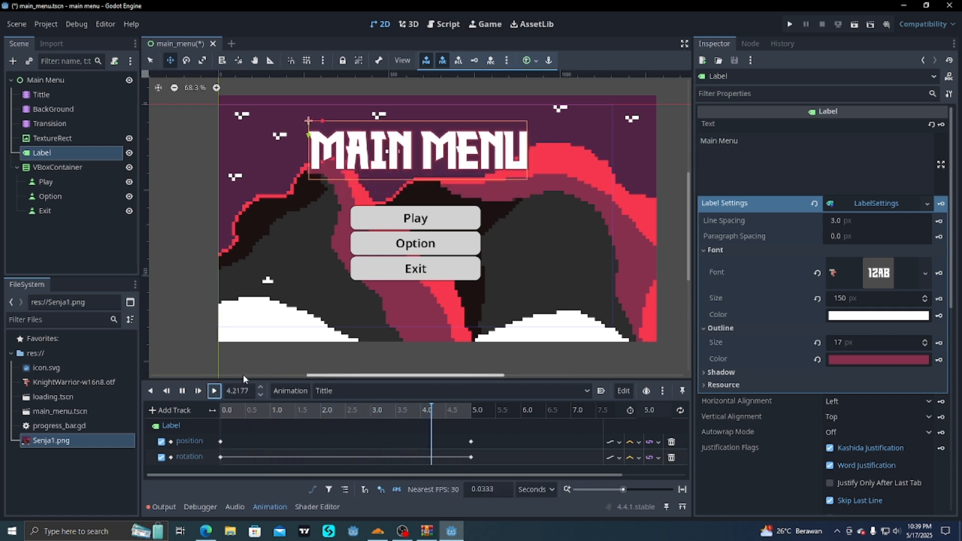
left_click(681, 410)
left_click(681, 410)
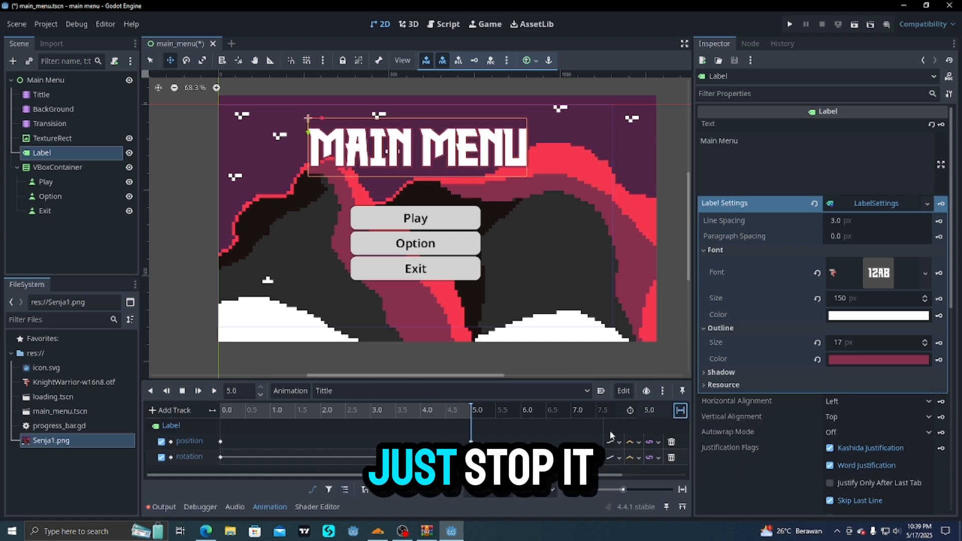
left_click(215, 391)
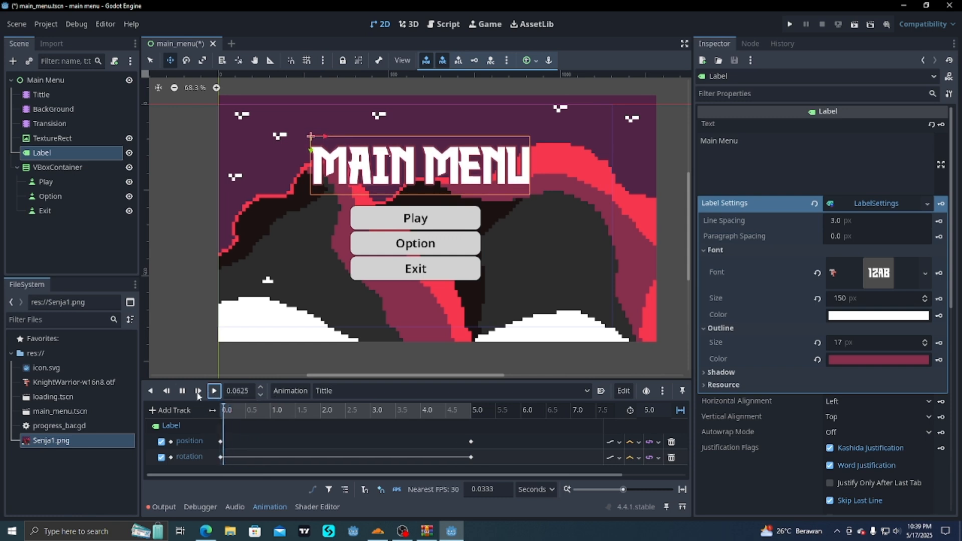
left_click(181, 391)
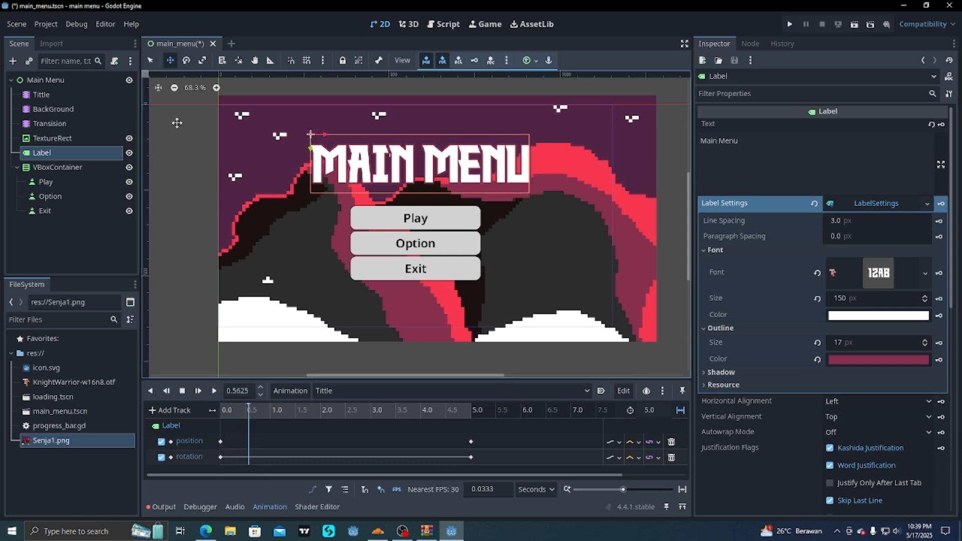
Step: Stretch the background TextureRect horizontally with the Scale tool so it extends further past the viewport's right edge
left_click(64, 108)
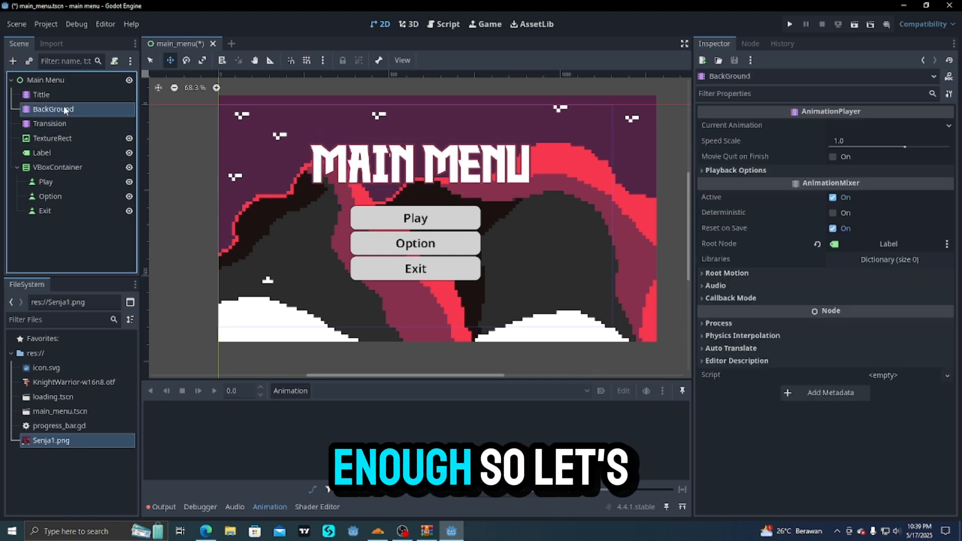
left_click(56, 142)
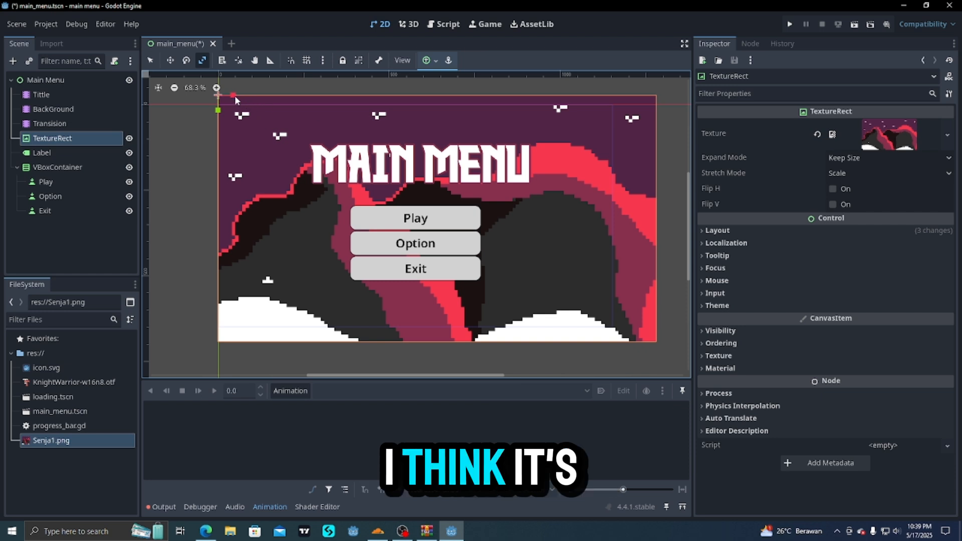
left_click_drag(232, 95, 239, 94)
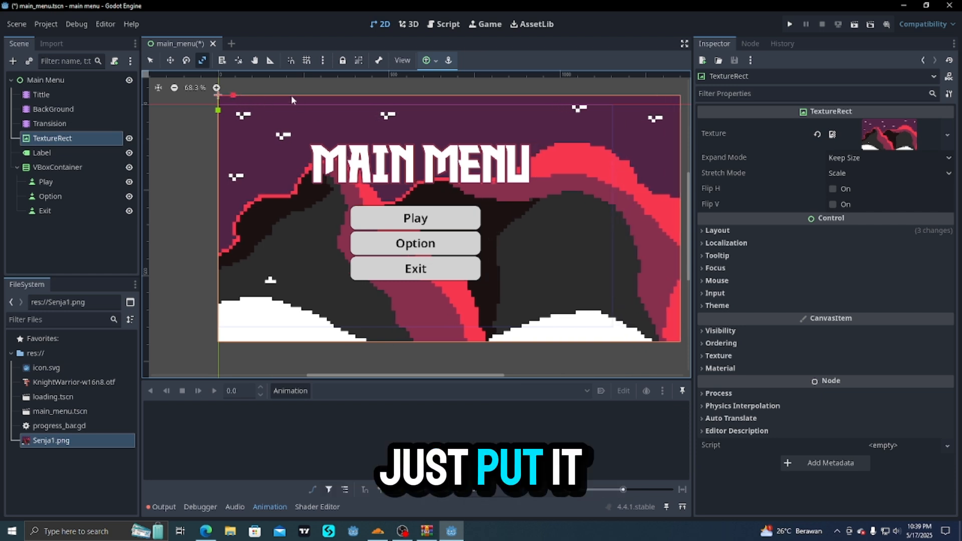
Step: Create a new animation named BackGround in the BackGround animation player
left_click(59, 109)
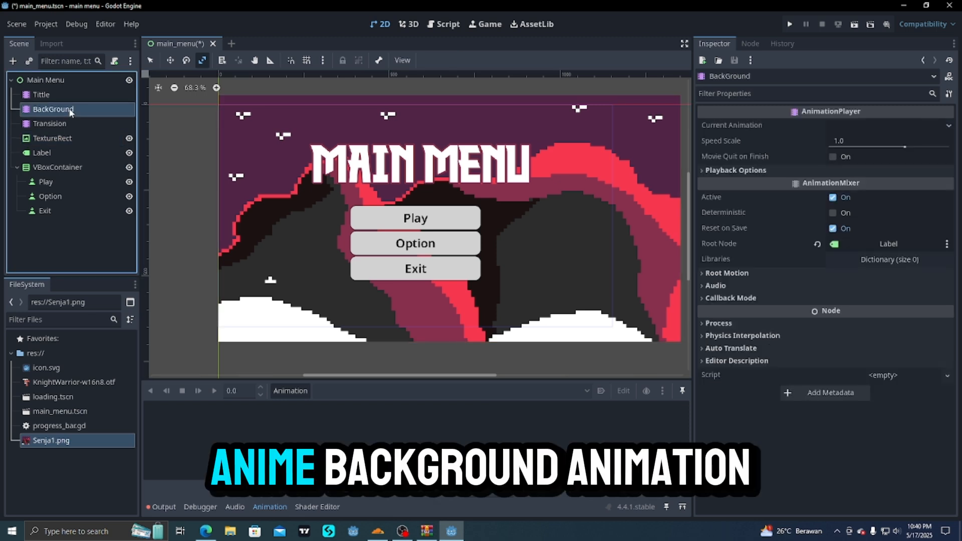
left_click(284, 387)
left_click(305, 407)
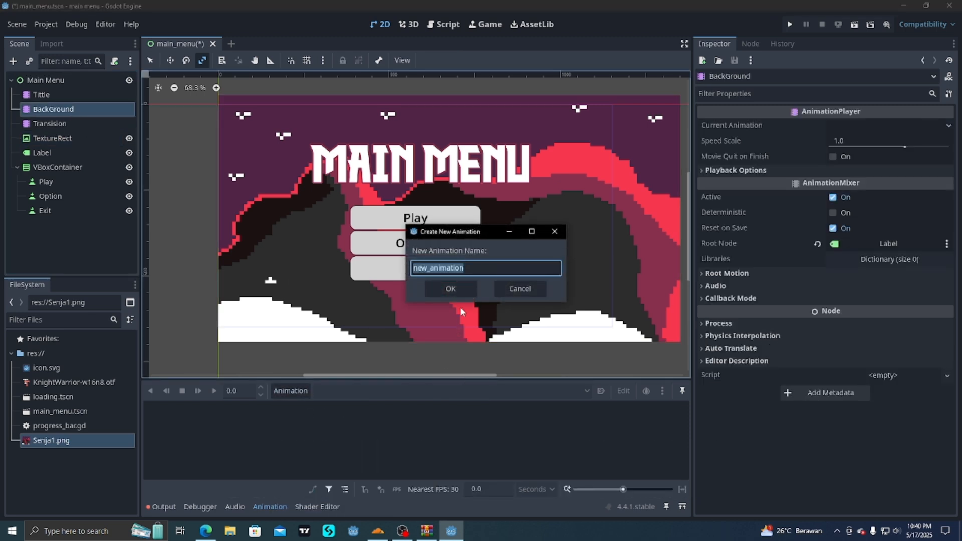
type("Back")
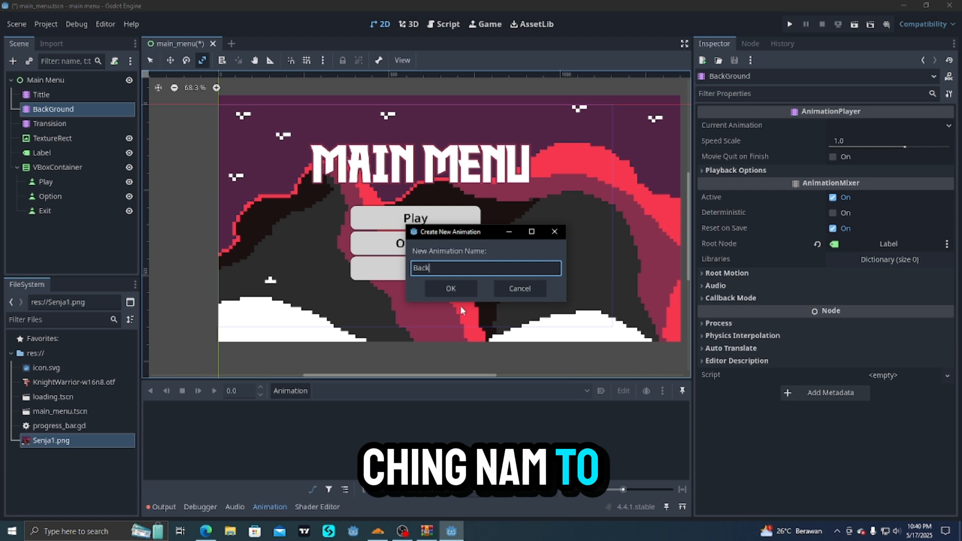
type("Ground")
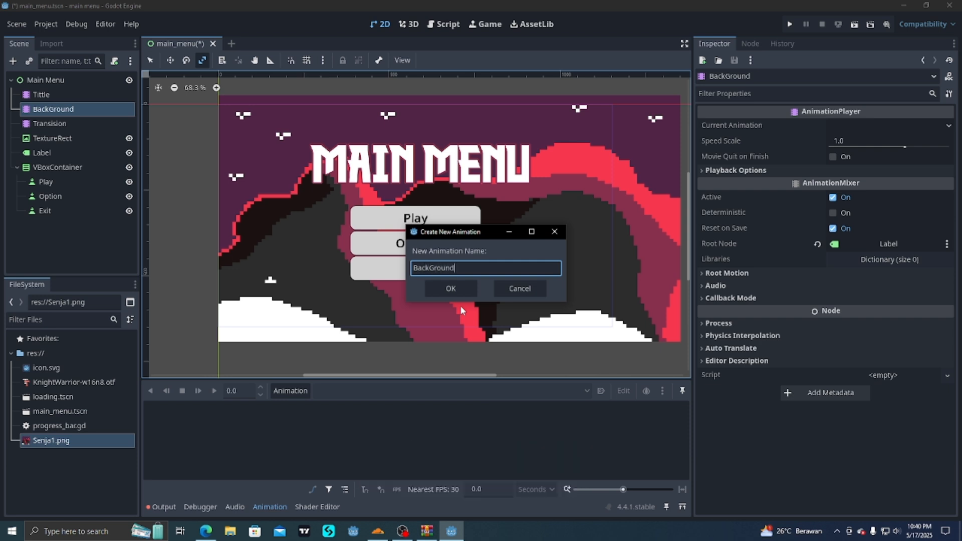
key("Return")
Step: Set the length of the BackGround animation to 8 seconds
left_click(651, 410)
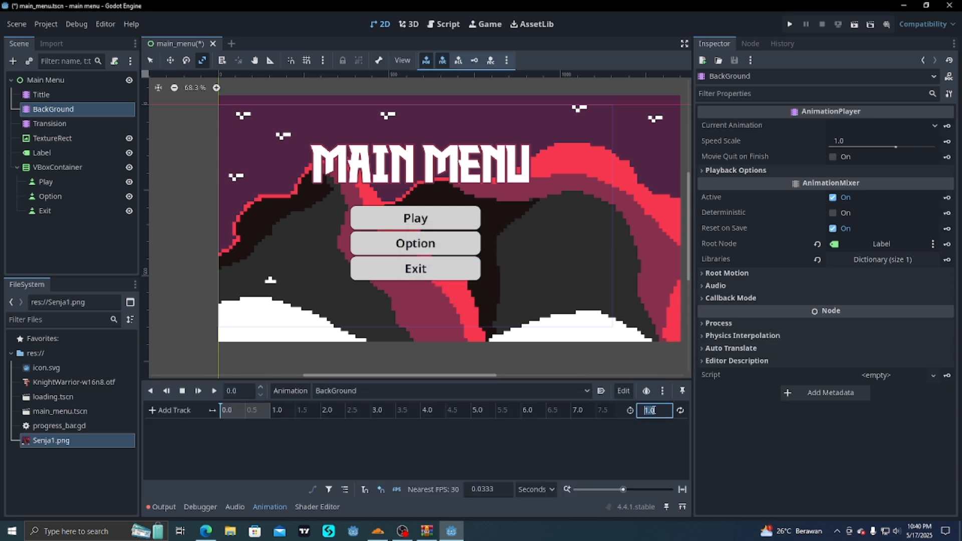
type("8")
key("Return")
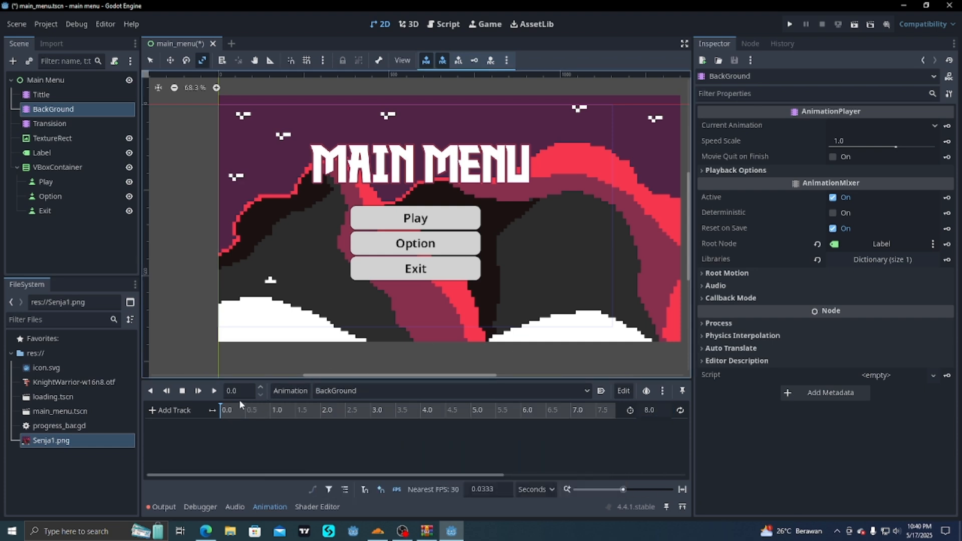
Step: Add position and rotation tracks with RESET tracks for the TextureRect, keyed at 0 s in the BackGround animation
left_click(49, 142)
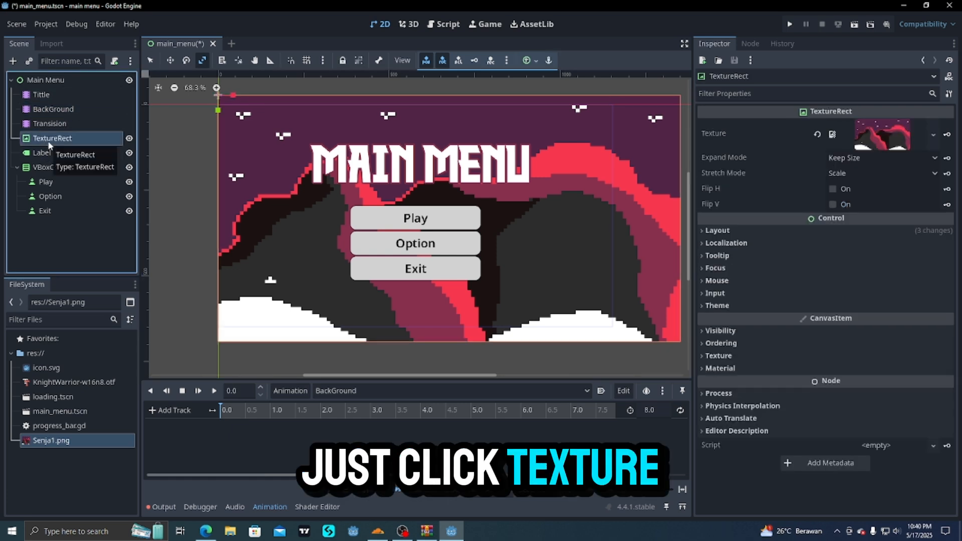
left_click(473, 60)
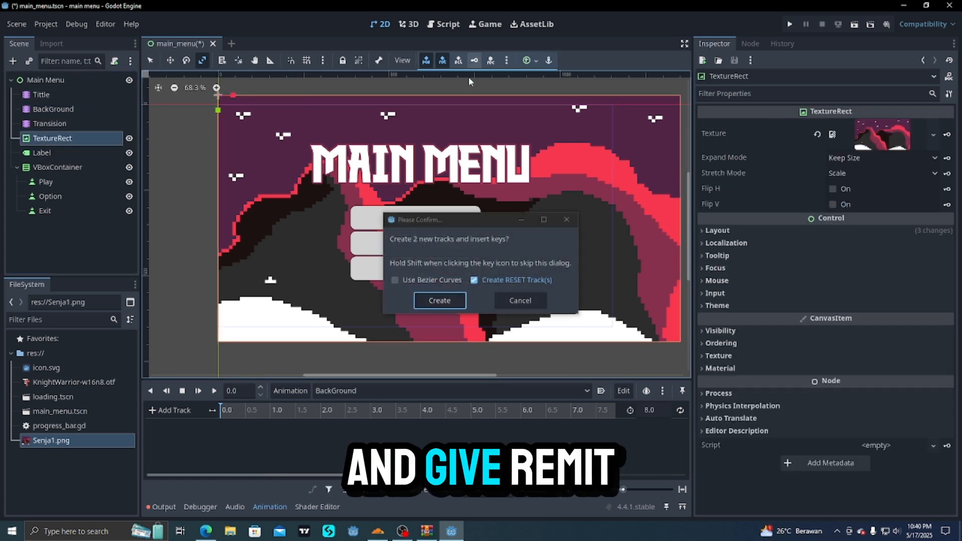
left_click(446, 300)
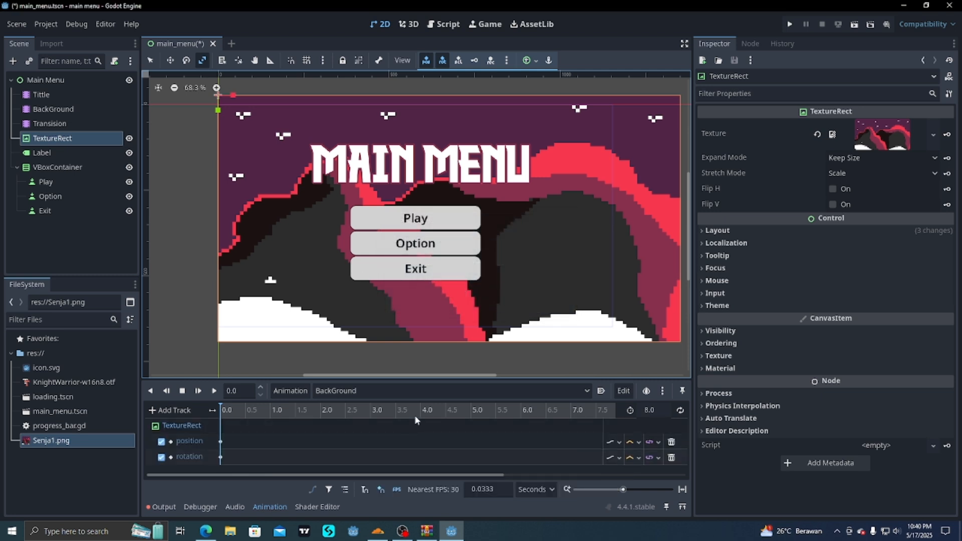
Step: Keyframe the TextureRect at 7.99 s with the background image shifted left, its right edge staying just beyond the viewport
left_click_drag(217, 403, 612, 414)
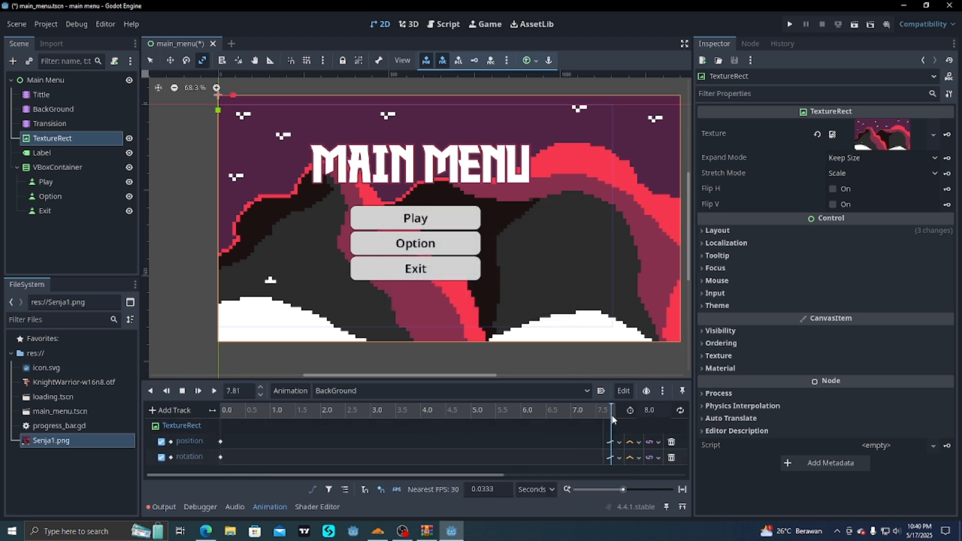
scroll(613, 413, "down", 4)
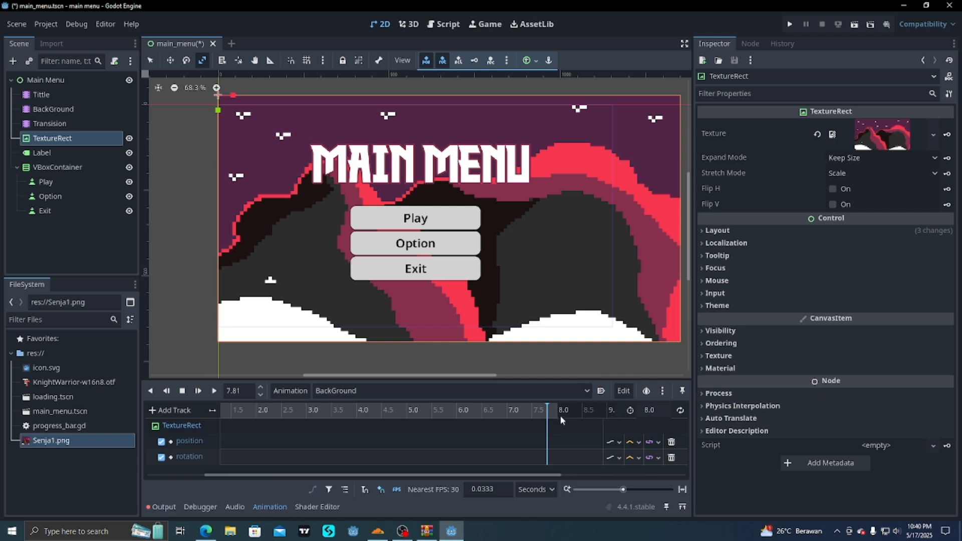
left_click_drag(548, 415, 555, 414)
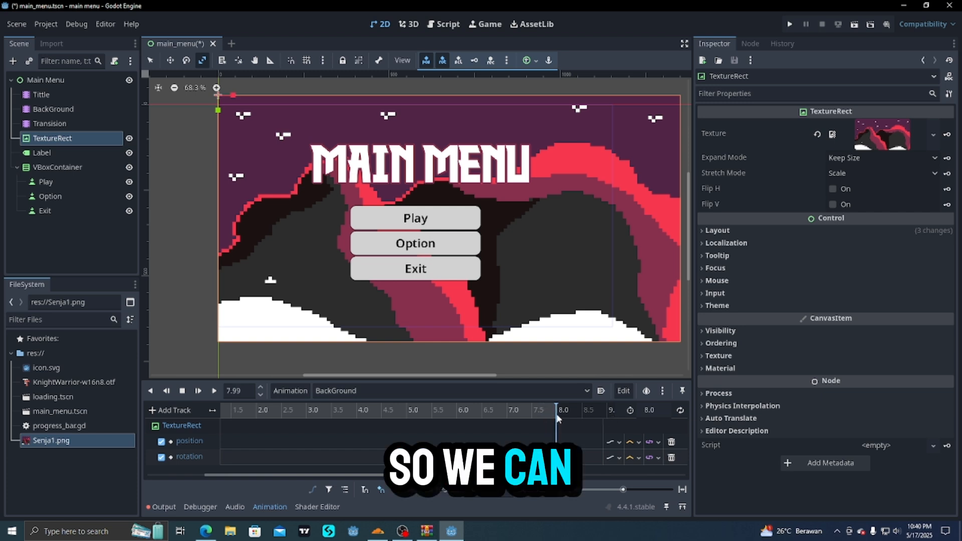
left_click(474, 61)
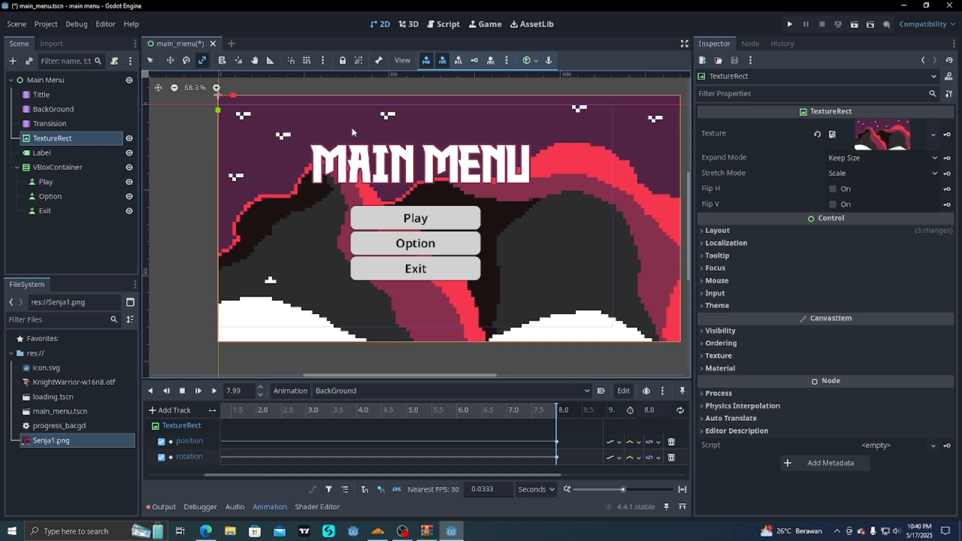
left_click(171, 60)
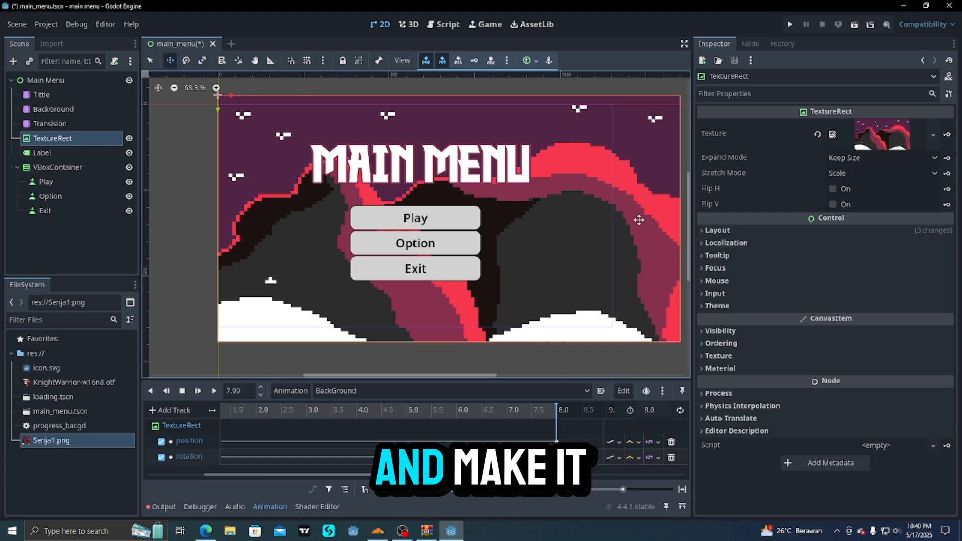
left_click_drag(638, 219, 573, 219)
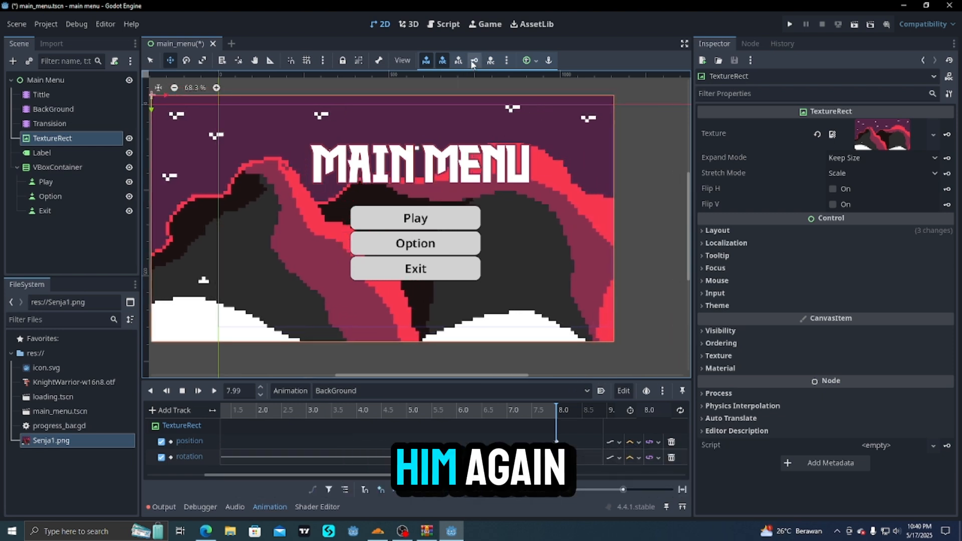
Step: Set the BackGround animation to ping-pong looping and preview its playback
left_click(679, 411)
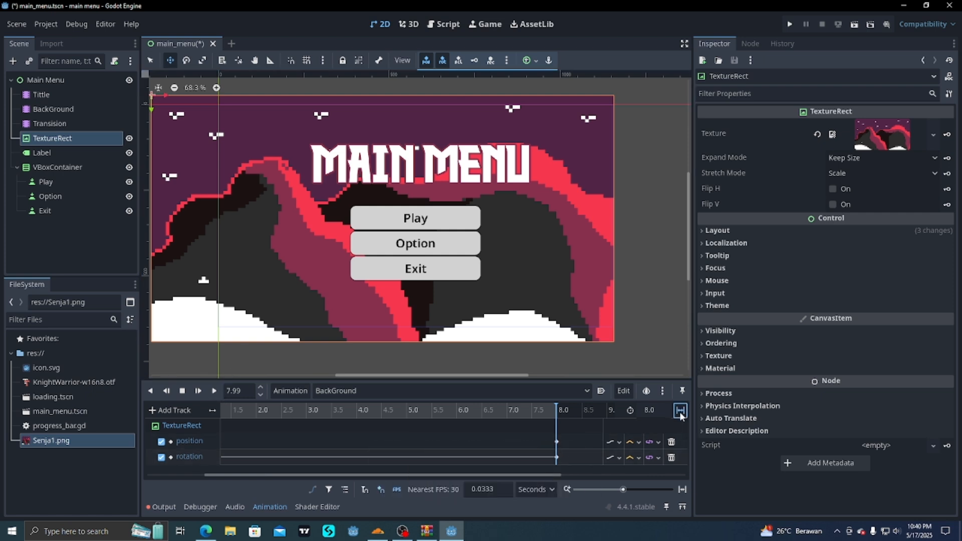
left_click(215, 391)
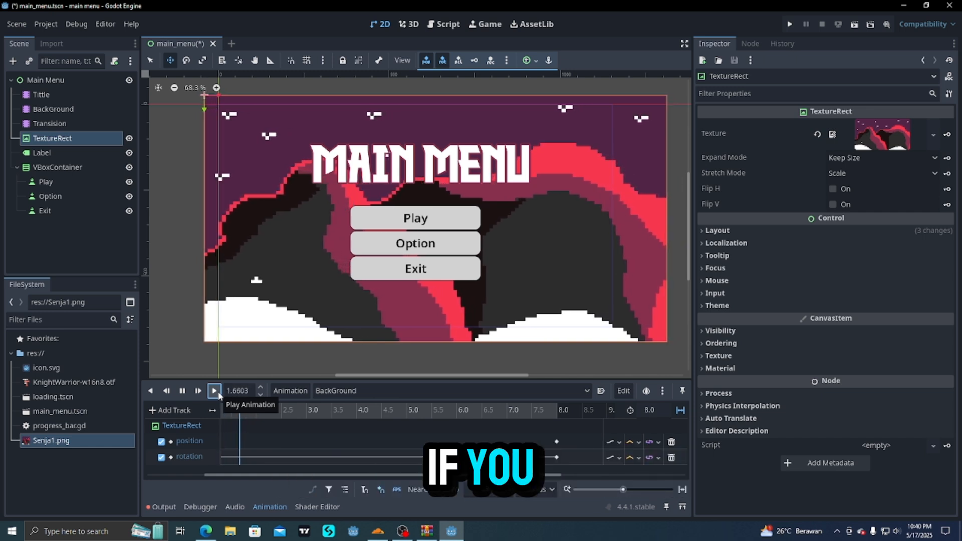
left_click(182, 393)
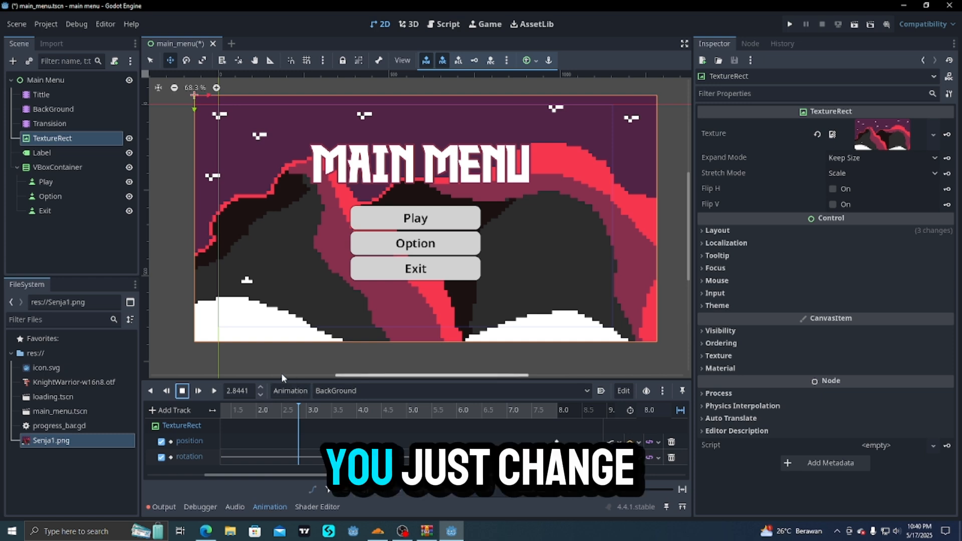
left_click(261, 386)
left_click(261, 386)
left_click(260, 386)
left_click(261, 386)
left_click(260, 387)
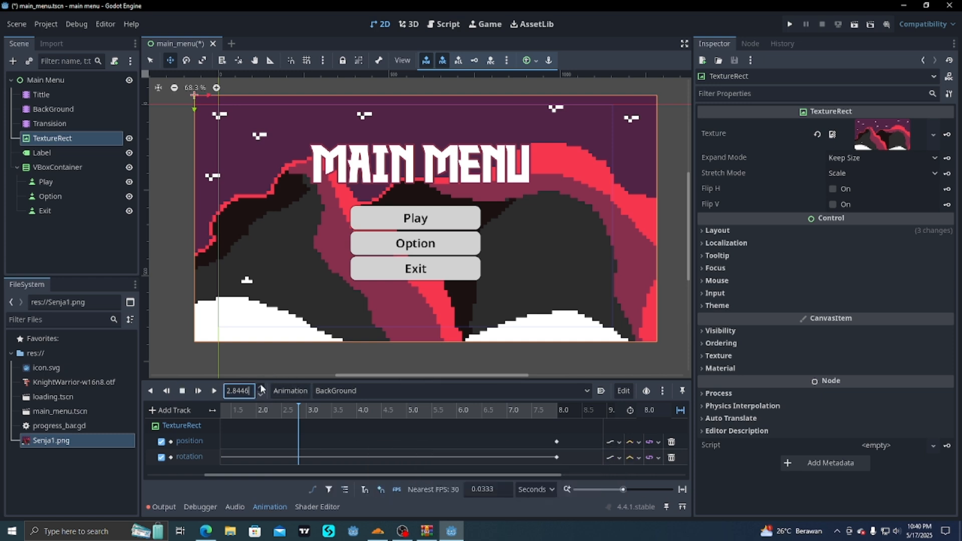
Step: Add a ColorRect node as a child of the Transision AnimationPlayer
left_click(91, 123)
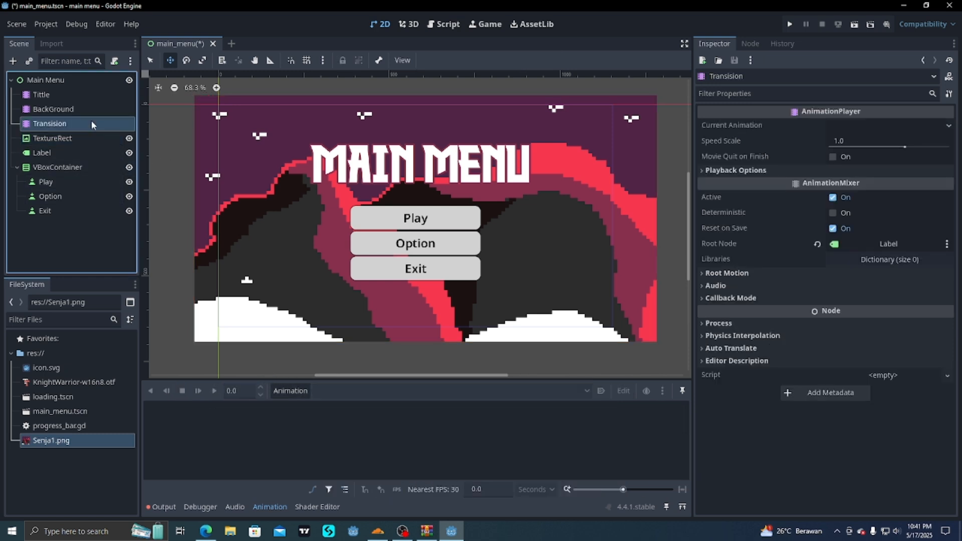
left_click(13, 61)
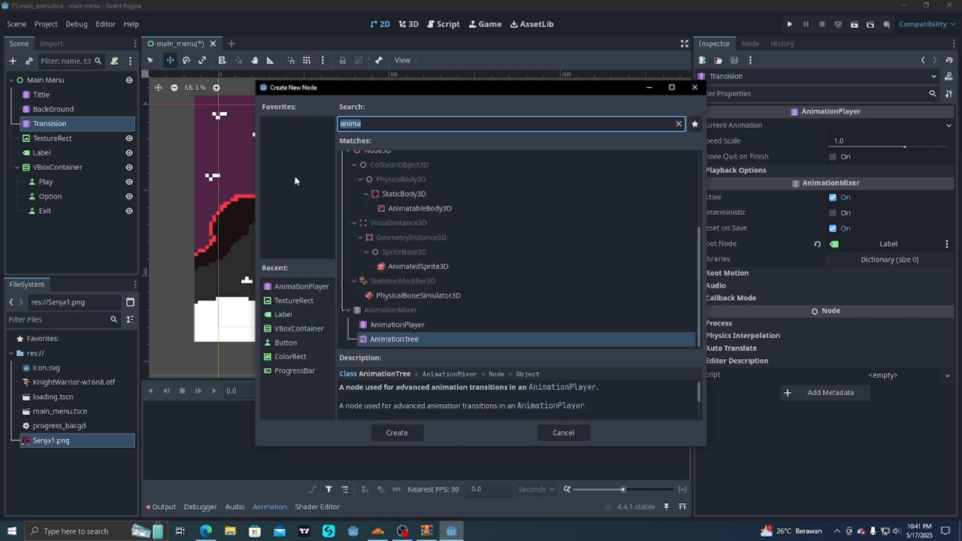
type("Color")
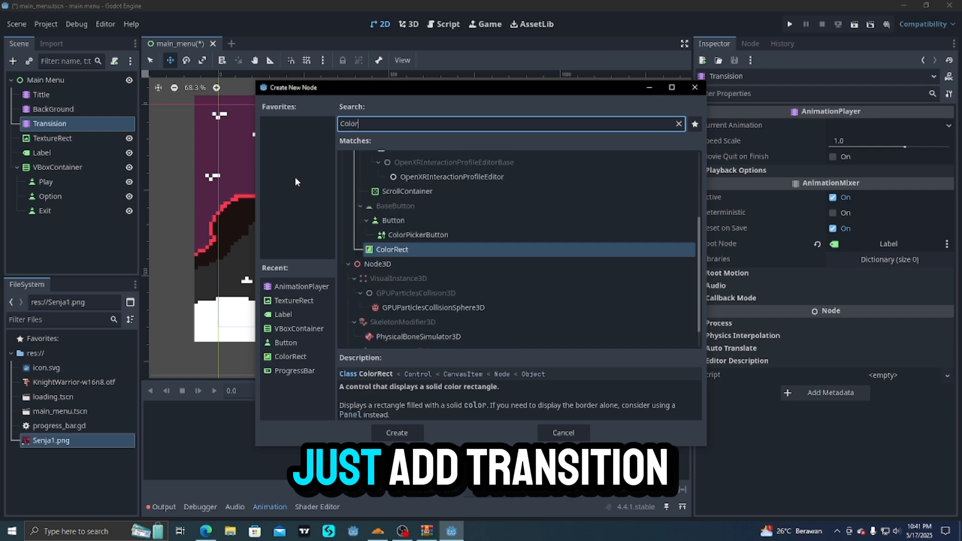
double_click(398, 249)
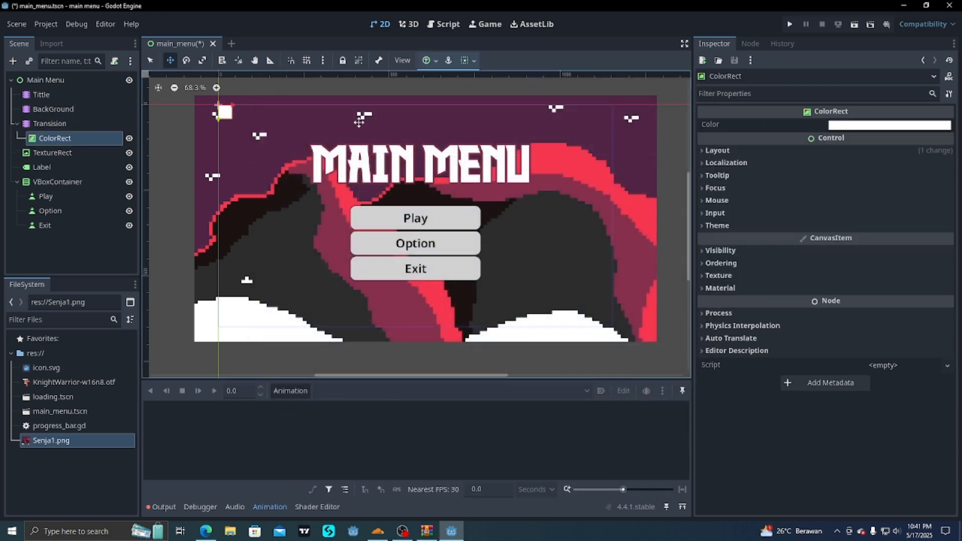
Step: Enlarge the ColorRect from the viewport origin so that it covers the full viewport height and width
left_click(202, 61)
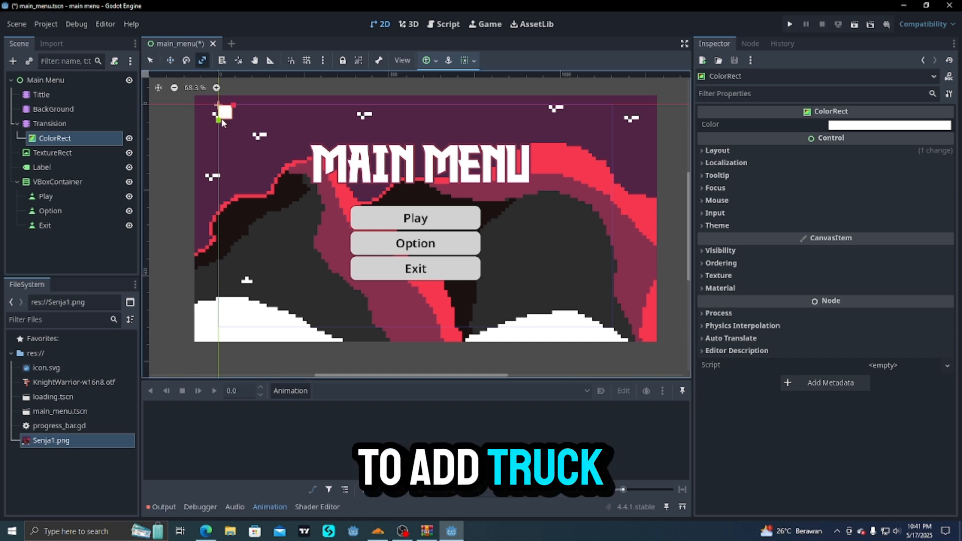
left_click_drag(224, 120, 367, 316)
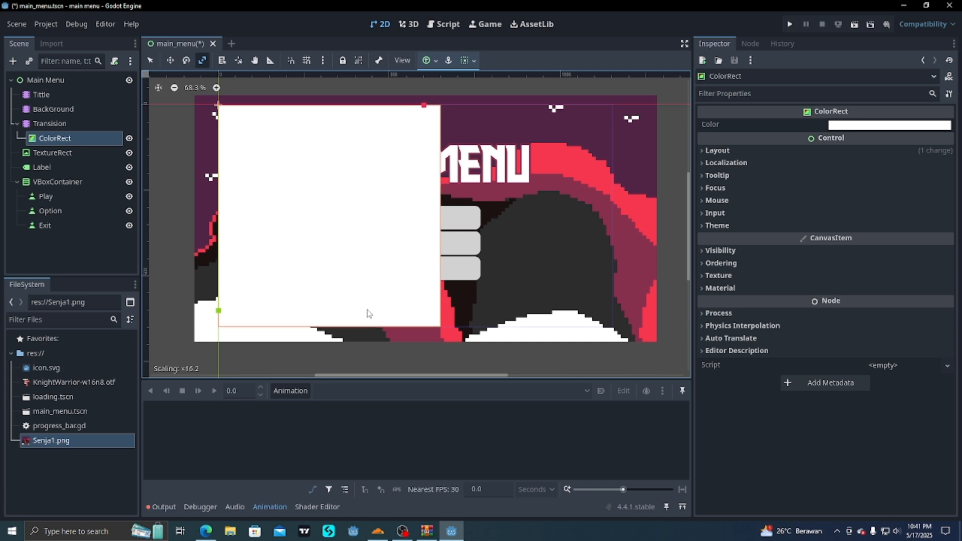
left_click(150, 60)
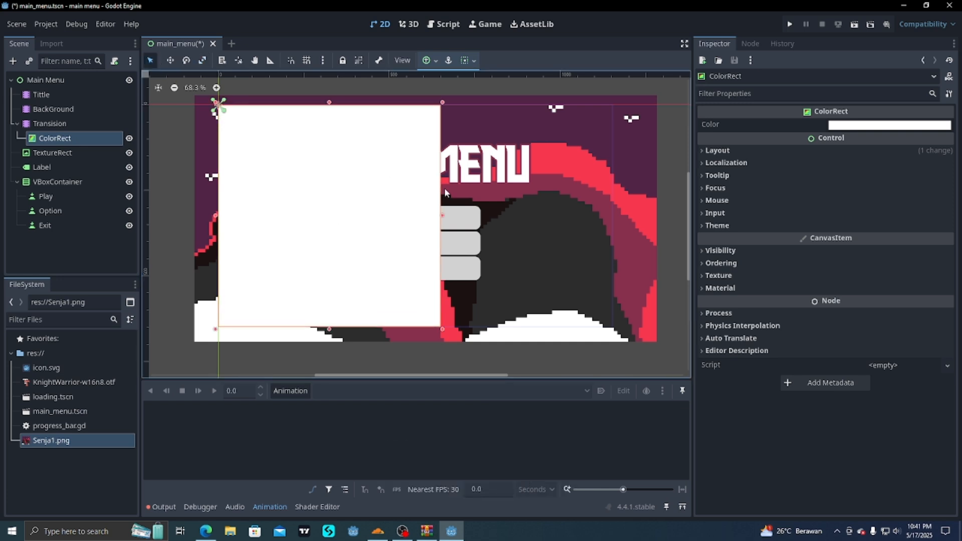
left_click_drag(445, 220, 619, 241)
key("ctrl+z")
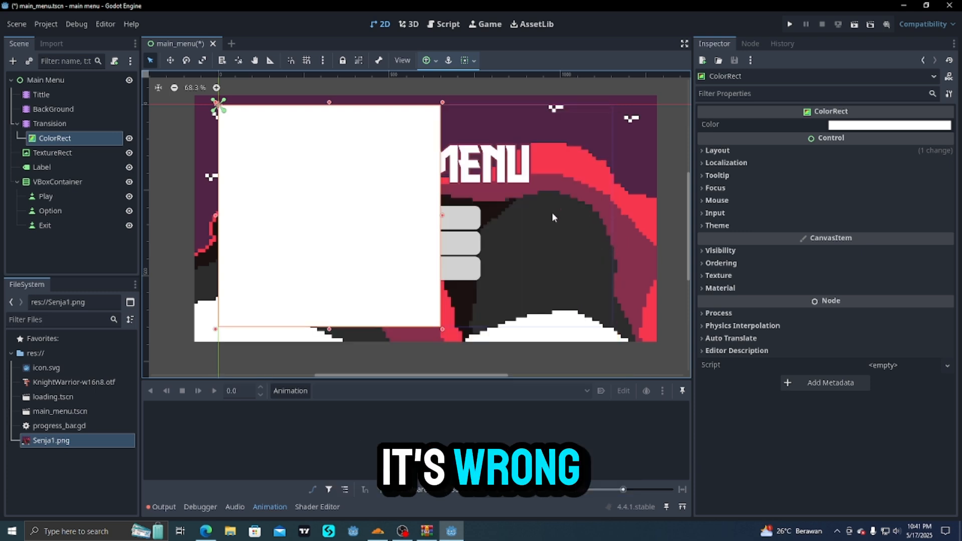
left_click_drag(443, 220, 613, 224)
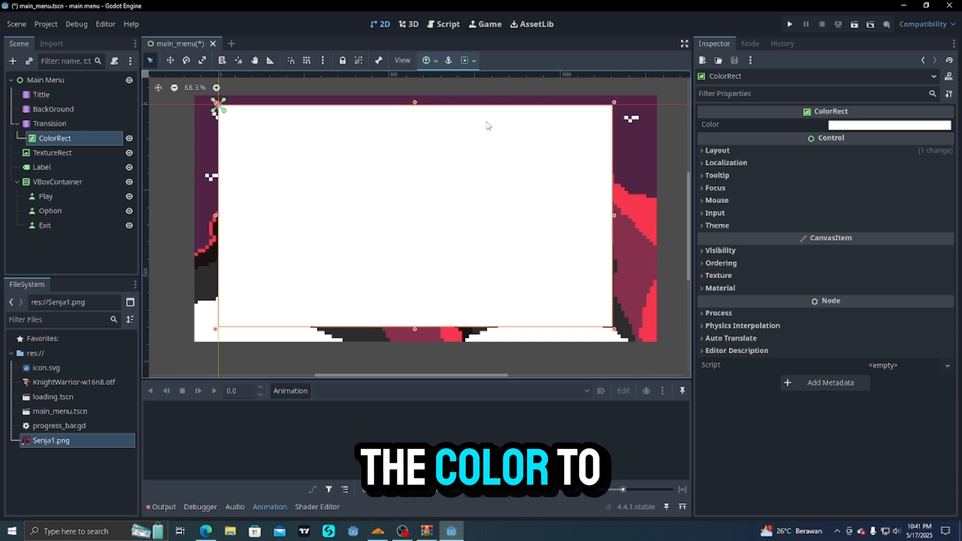
Step: Set the ColorRect's color to black, hex 000000
left_click(846, 126)
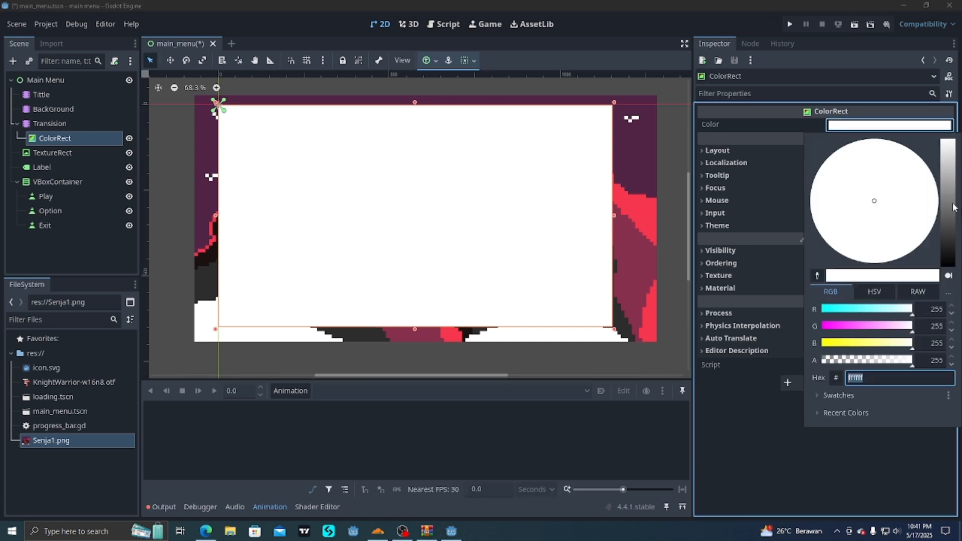
left_click_drag(953, 208, 952, 266)
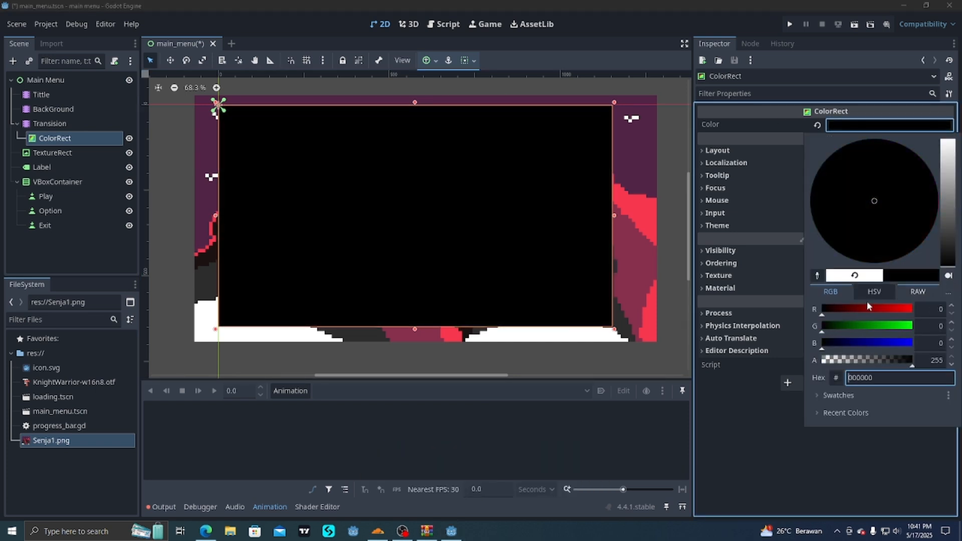
left_click(383, 435)
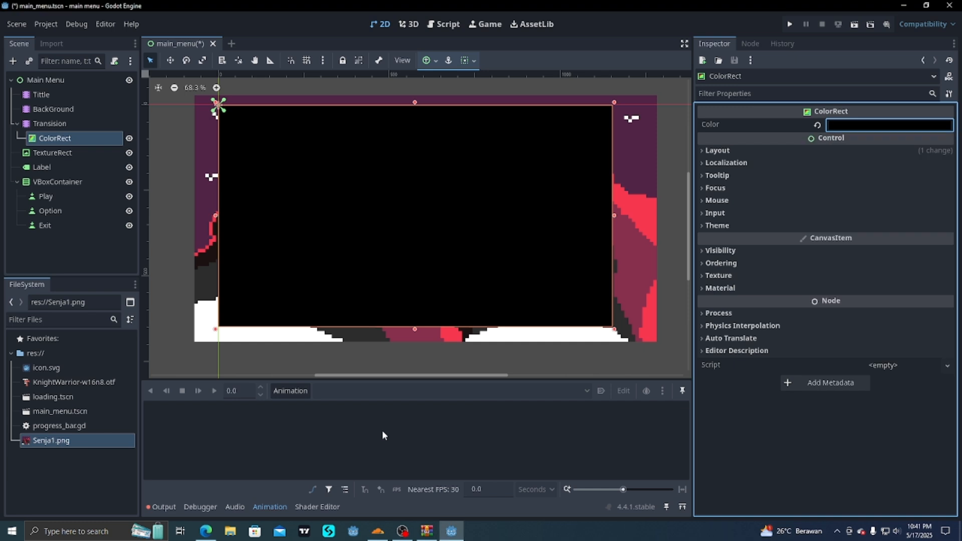
left_click(401, 362)
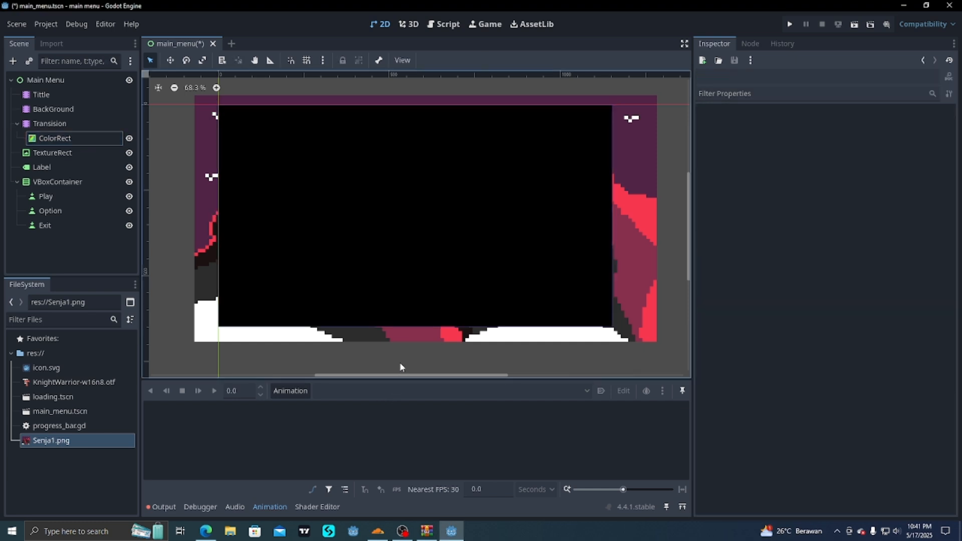
Step: Reparent the ColorRect from Transision to the Main Menu root, placing it last below the VBoxContainer
left_click(342, 188)
left_click(330, 239)
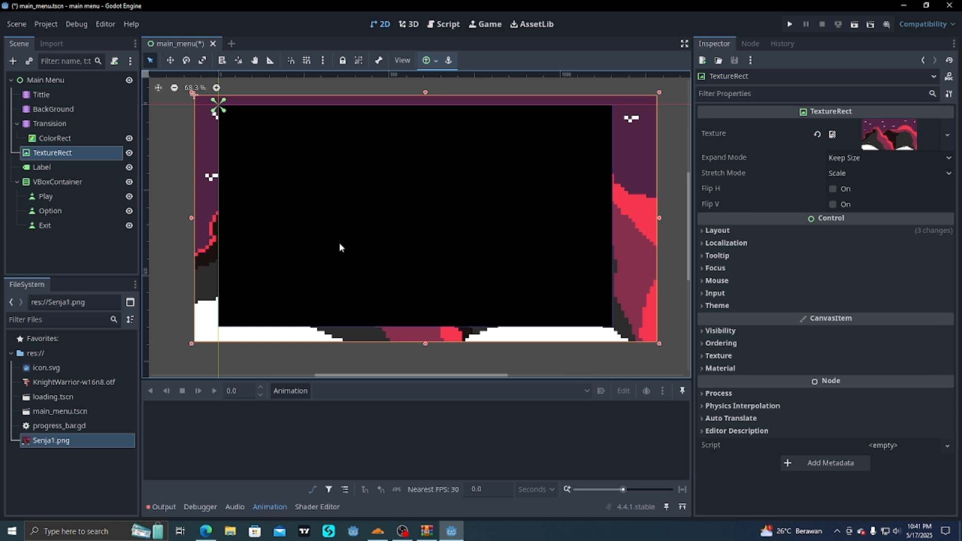
left_click(55, 138)
left_click_drag(55, 138, 59, 82)
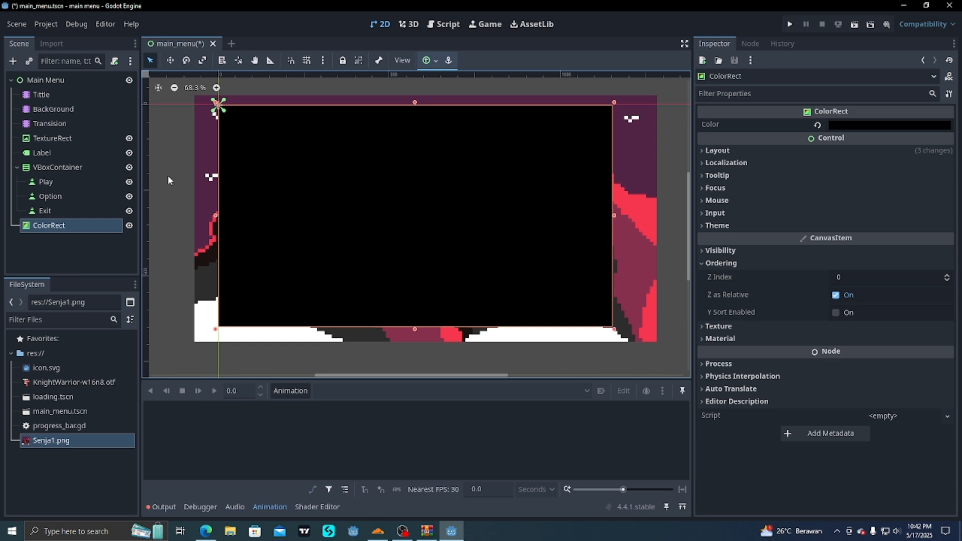
Step: Set the ColorRect's mouse filter to Ignore
left_click(852, 200)
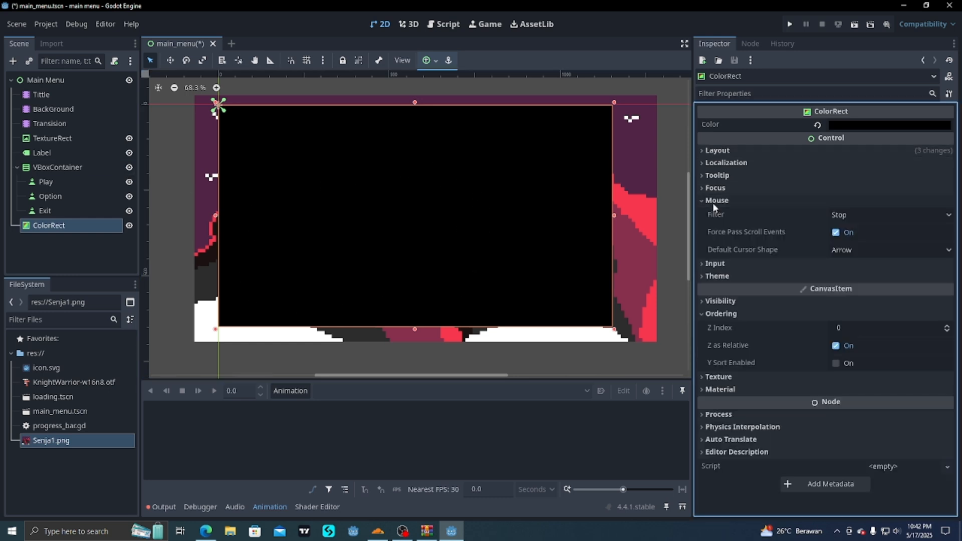
left_click(860, 217)
left_click(851, 258)
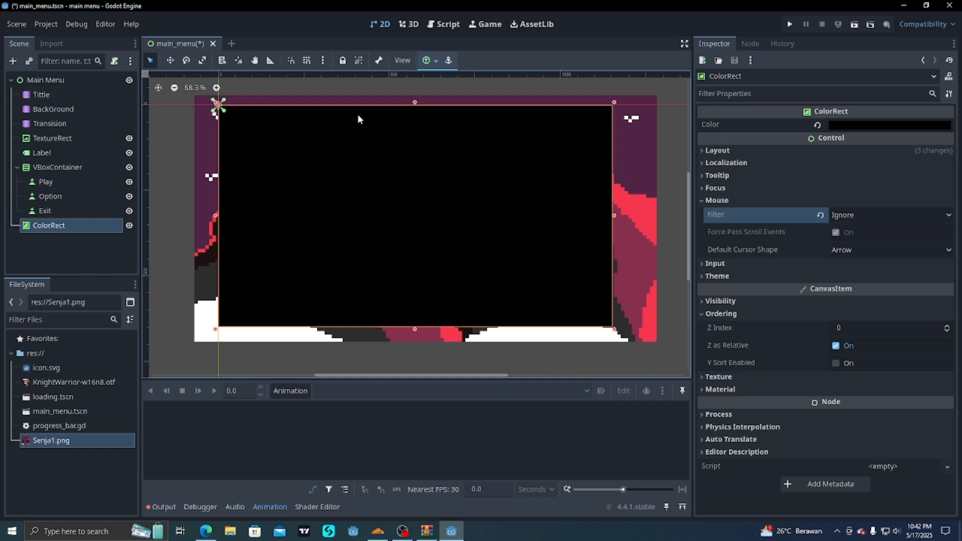
Step: Create a new animation named In on the Transision AnimationPlayer
left_click(48, 126)
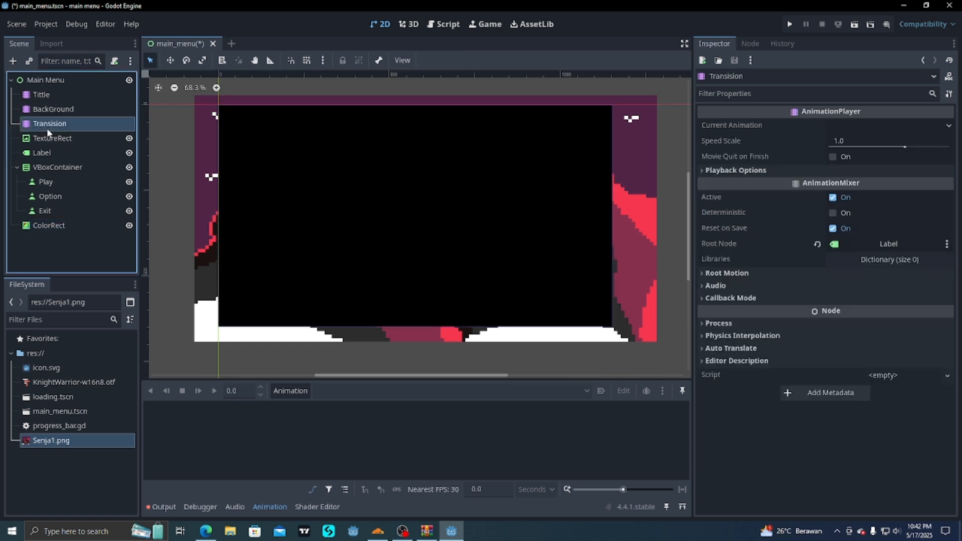
left_click(299, 392)
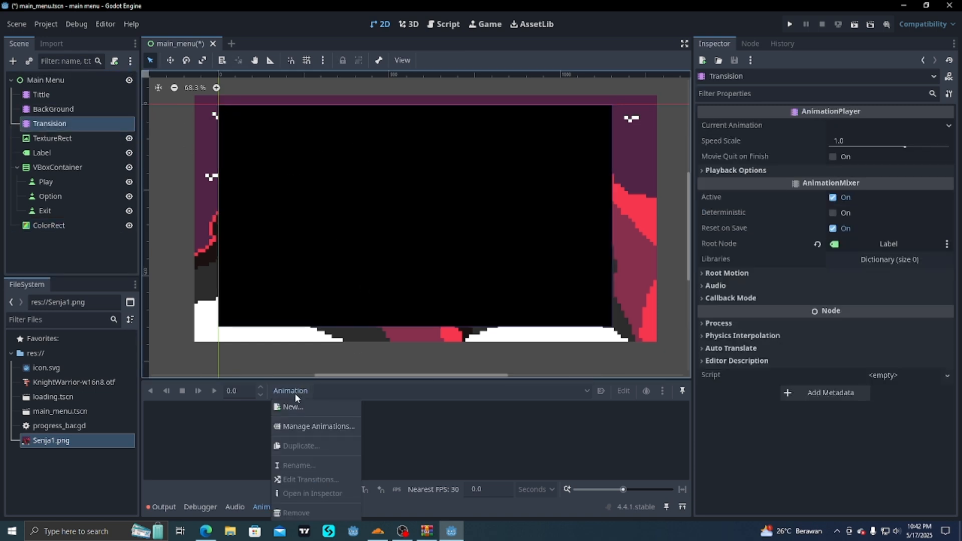
left_click(292, 407)
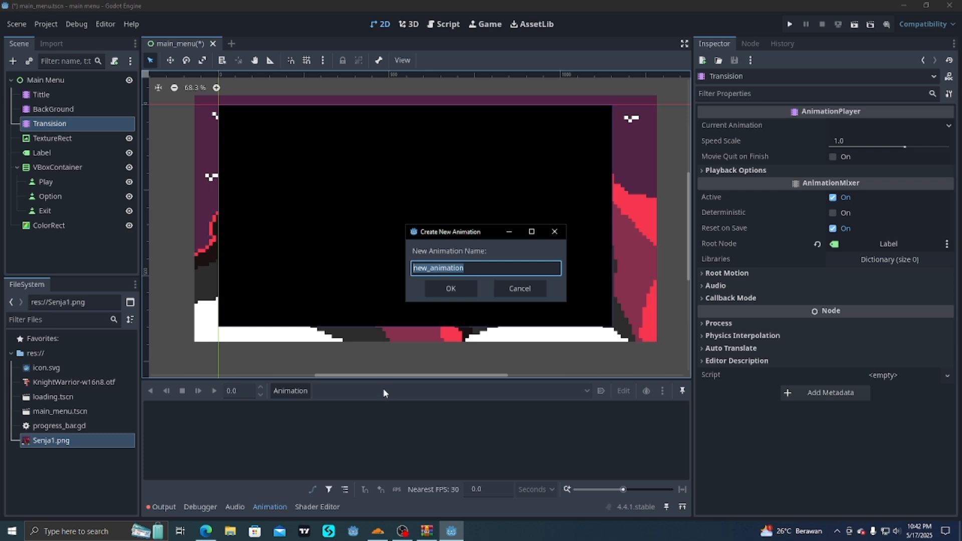
type("In")
key("Return")
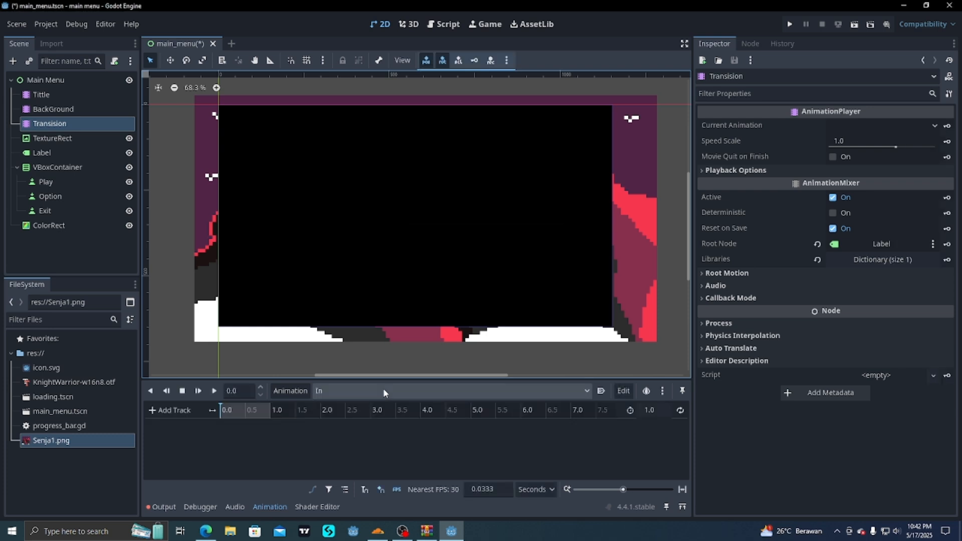
Step: Set the length of the In animation to 2 seconds
left_click(649, 411)
type("3")
key("Return")
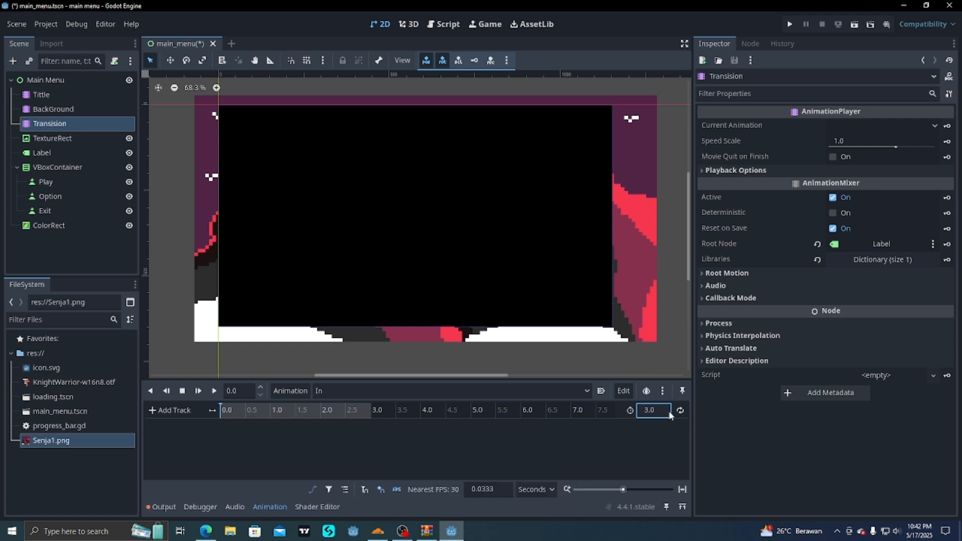
left_click(665, 410)
type("2")
key("Return")
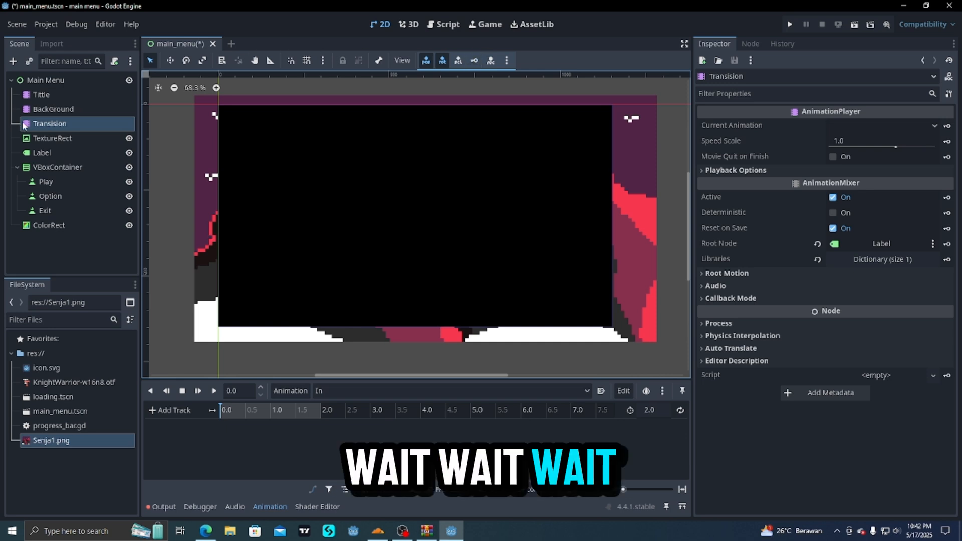
Step: Add position and rotation tracks with RESET tracks for the ColorRect, keyed at 0 s in the In animation
left_click(48, 226)
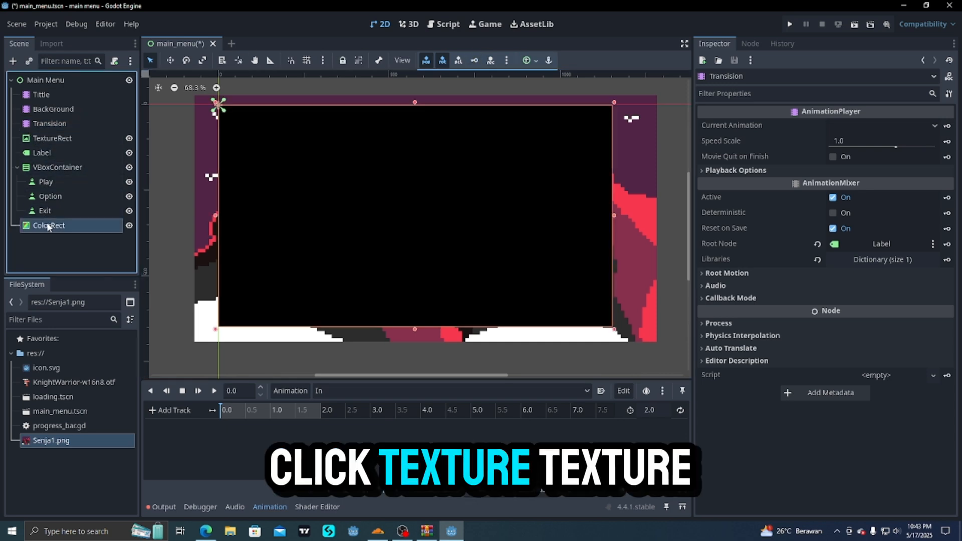
left_click(475, 59)
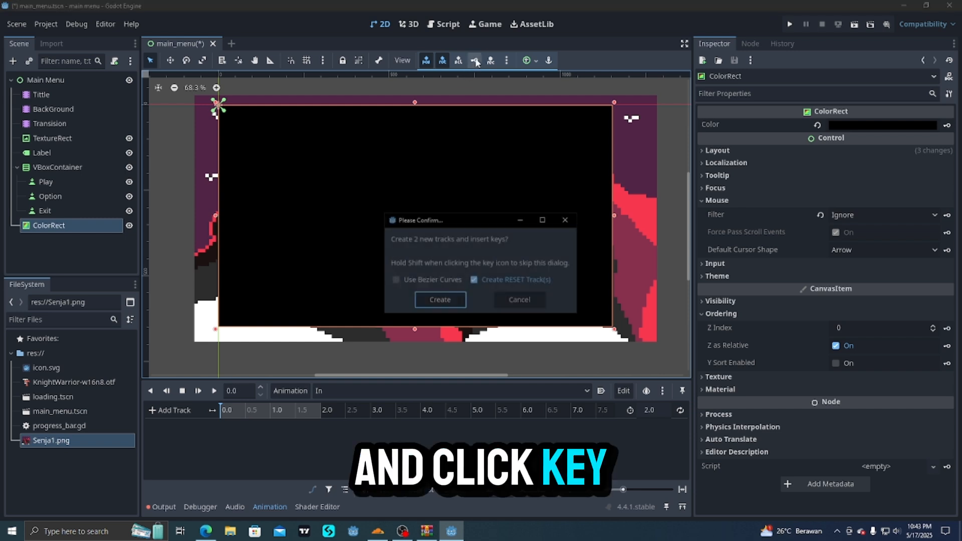
left_click(439, 300)
Step: Add a modulate track with a RESET track for the ColorRect, keyed opaque white at 0 s in the In animation
left_click(717, 201)
left_click(745, 250)
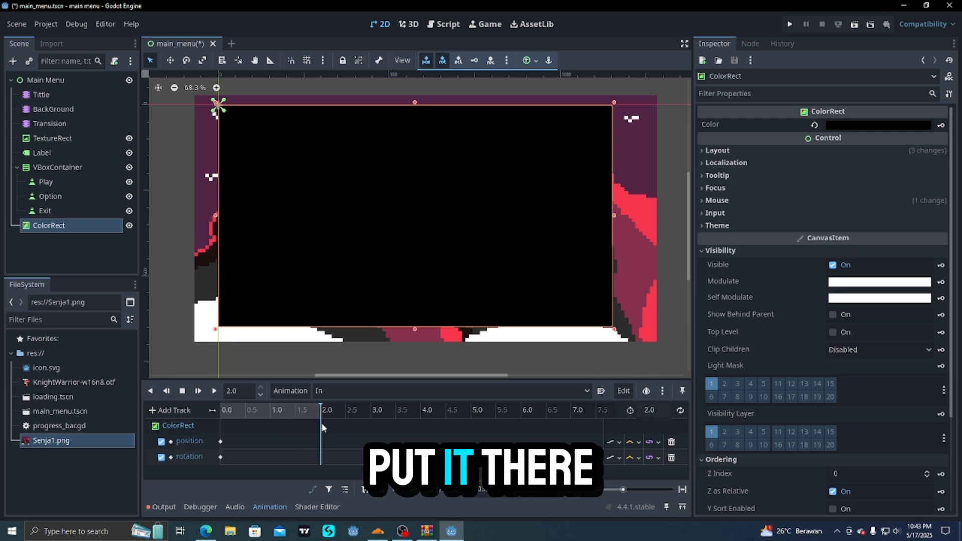
left_click(941, 282)
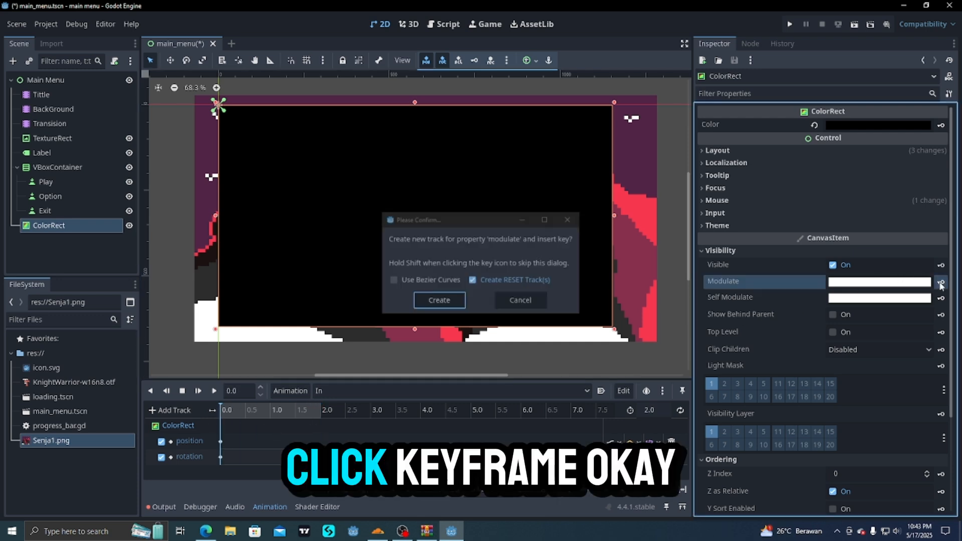
left_click(425, 300)
Step: Keyframe the ColorRect's modulate at 2 s with its alpha lowered to mostly transparent, and preview the In animation
left_click(264, 410)
left_click_drag(263, 413, 322, 415)
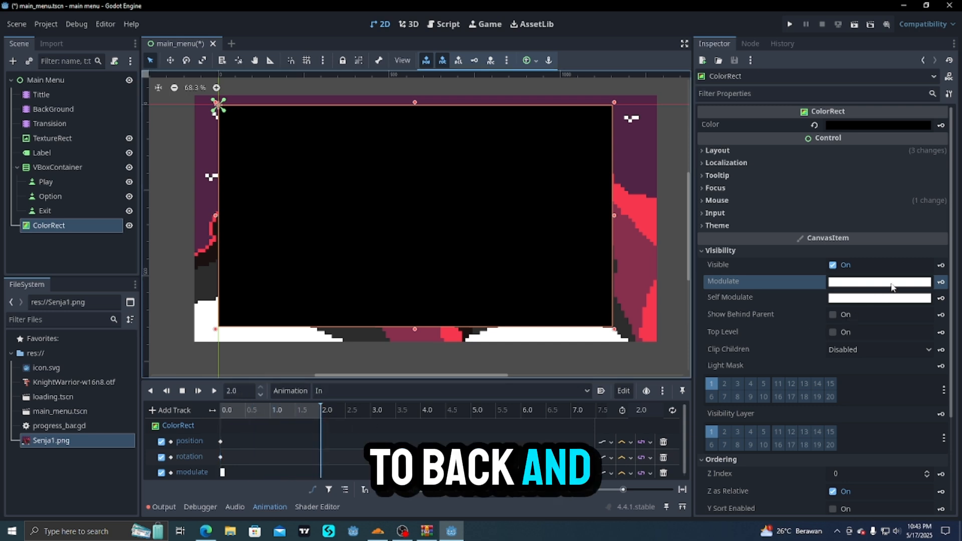
left_click(891, 282)
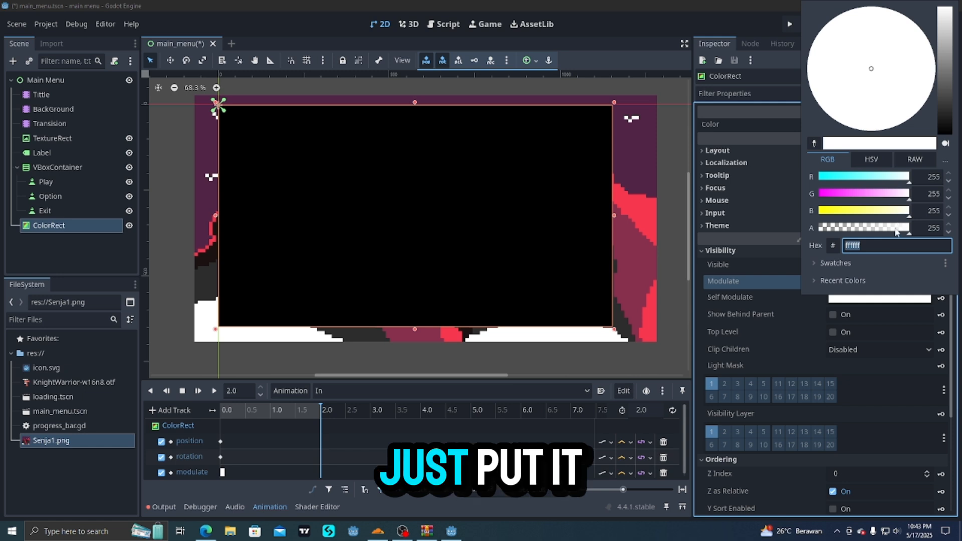
left_click_drag(908, 228, 834, 235)
left_click(779, 271)
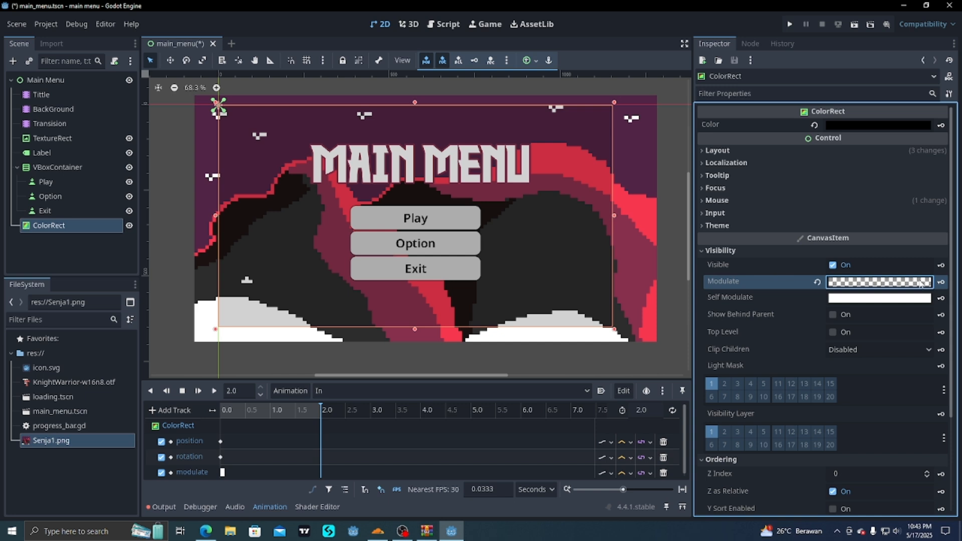
left_click(941, 282)
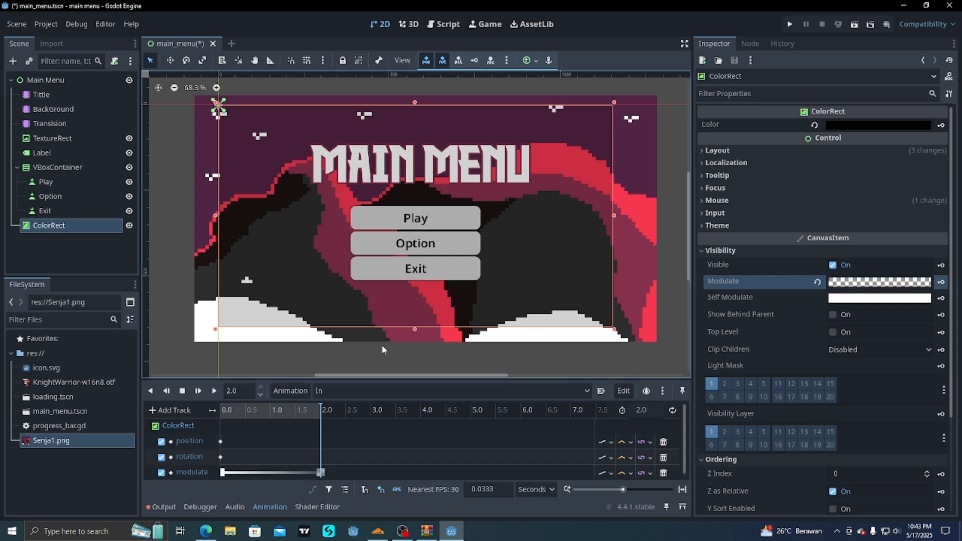
left_click(213, 391)
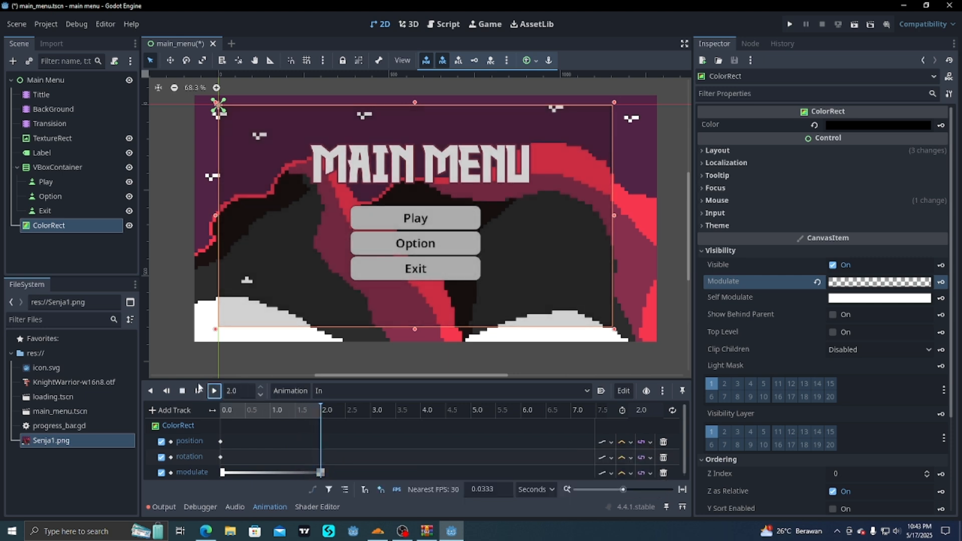
Step: Create a second animation named Out on the Transision AnimationPlayer
left_click(293, 391)
left_click(297, 405)
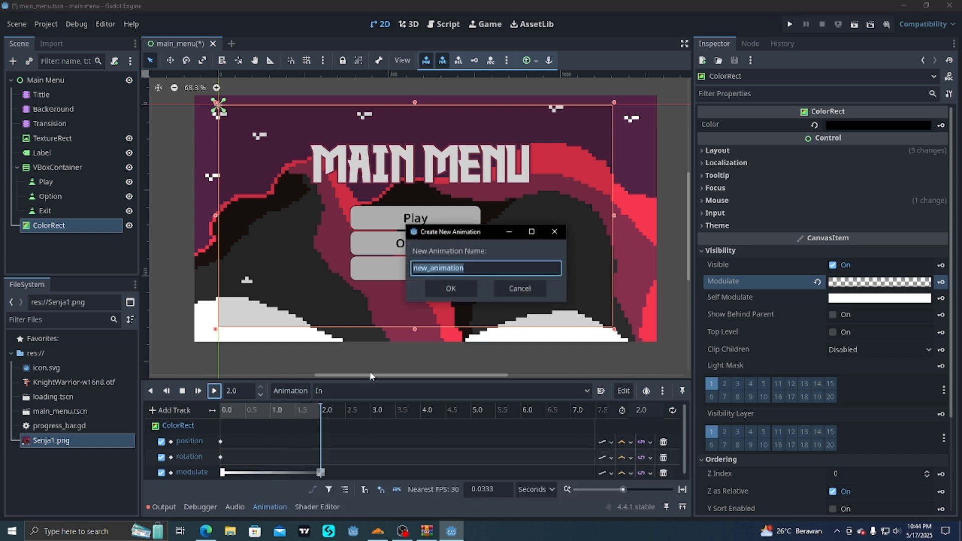
type("Out")
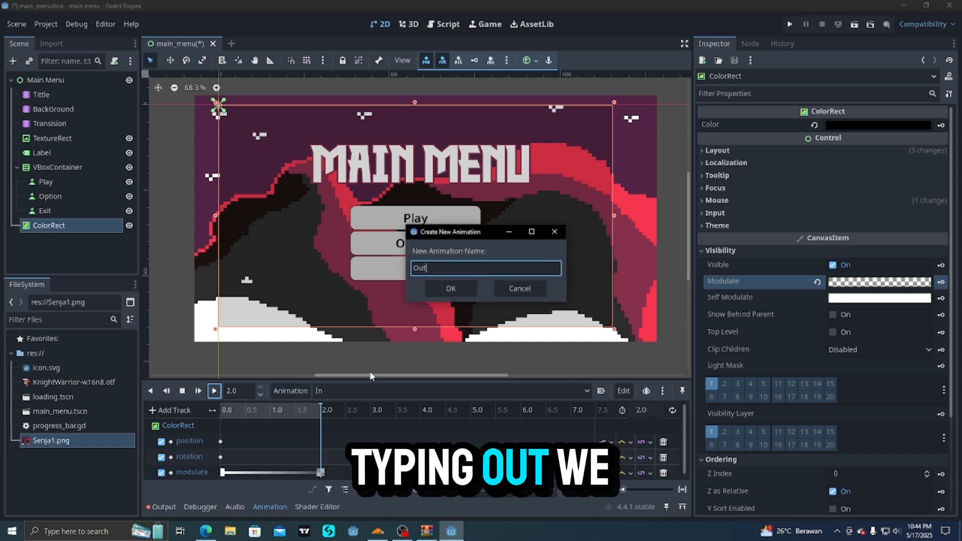
key("Return")
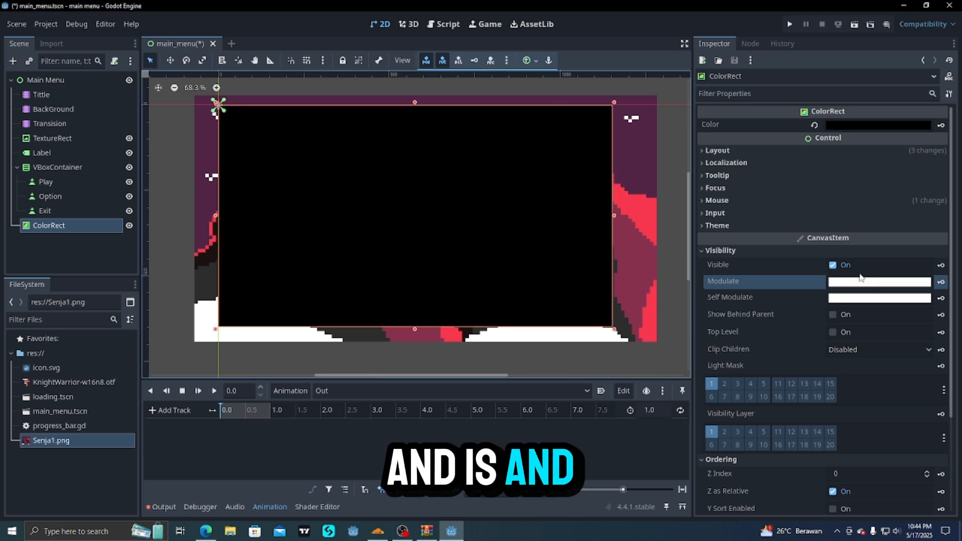
Step: Add a modulate track for the ColorRect in the Out animation, keyed at 0 s with its alpha set to 0
left_click(882, 283)
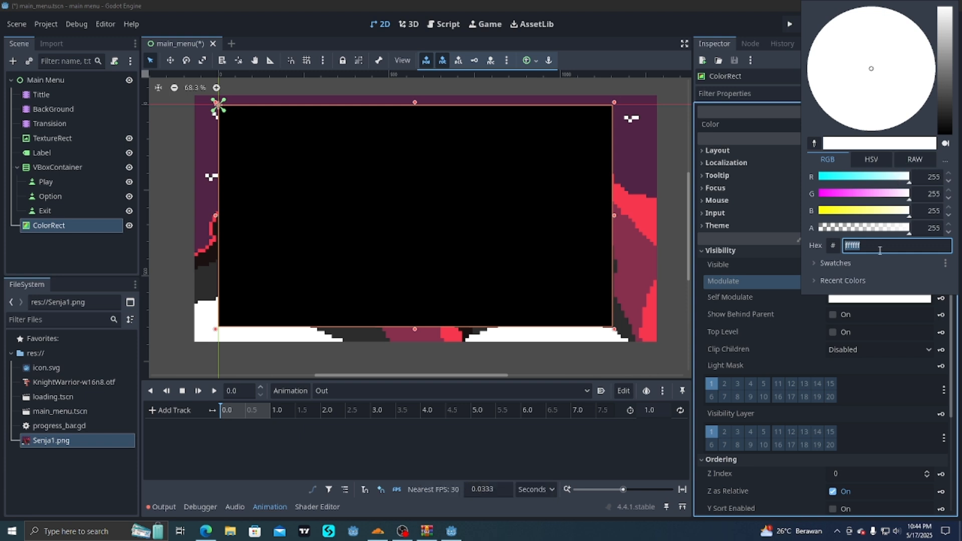
left_click_drag(881, 228, 807, 227)
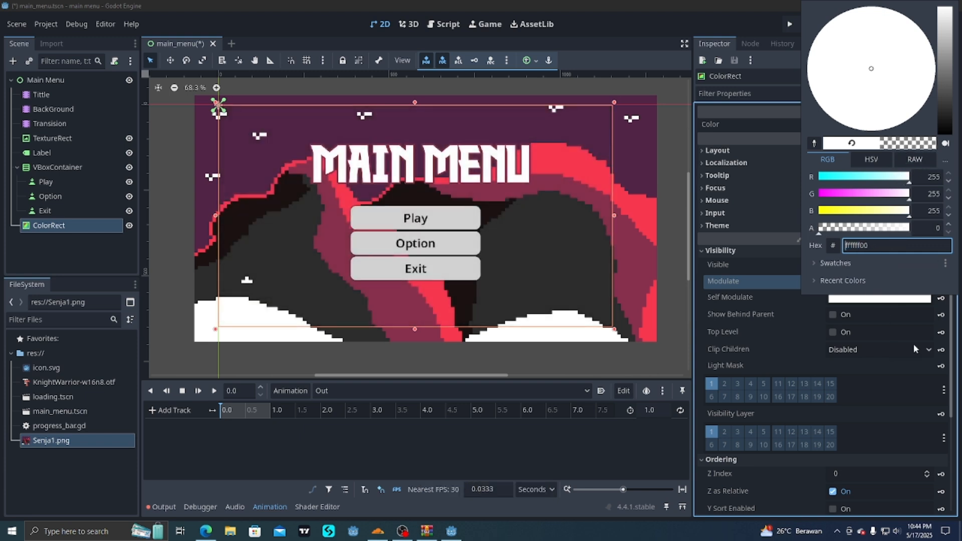
left_click(904, 368)
left_click(941, 282)
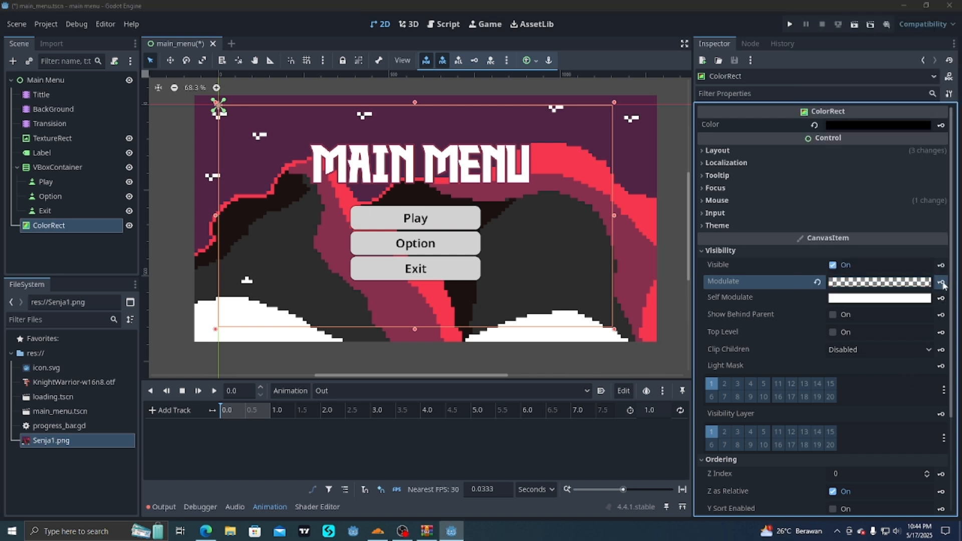
left_click(450, 305)
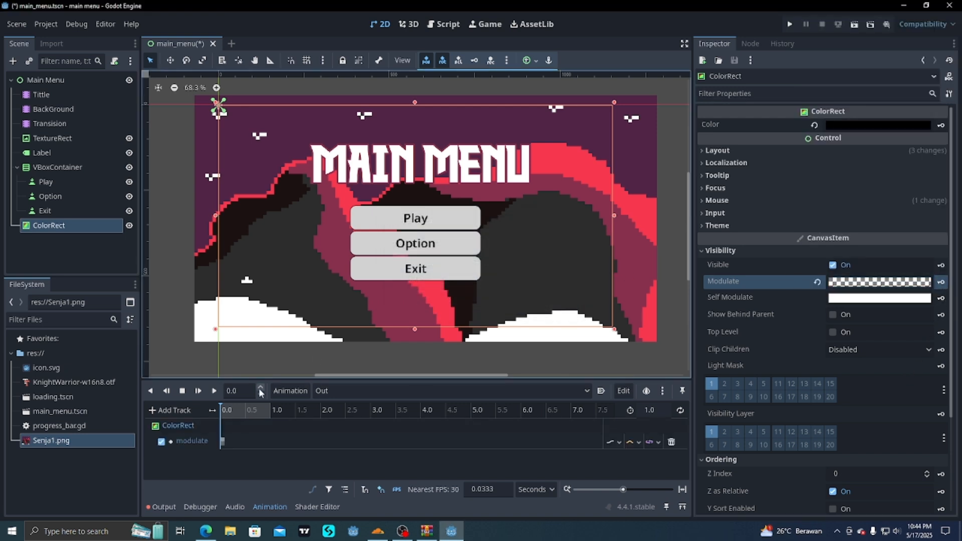
Step: Set the length of the Out animation to 2 seconds
left_click_drag(249, 409, 537, 423)
left_click(652, 411)
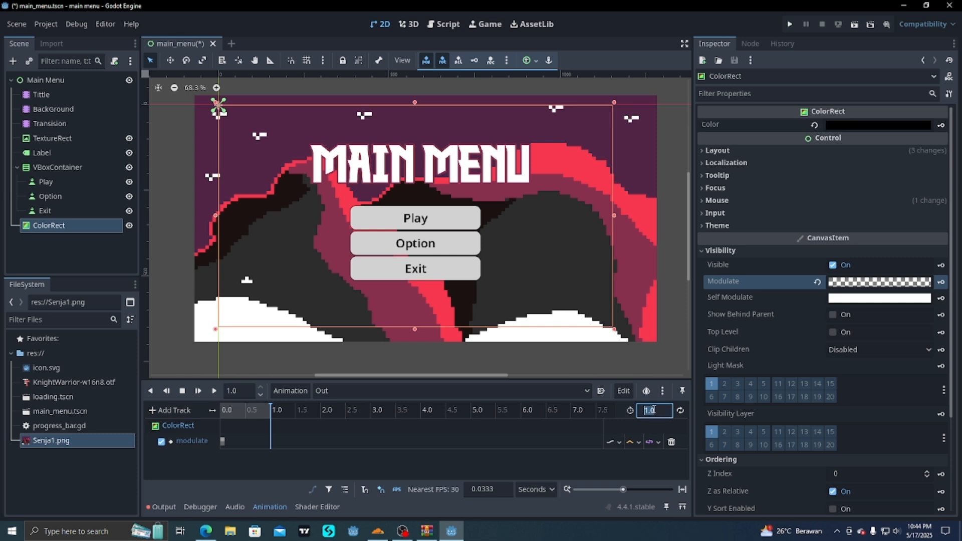
type("2")
key("Return")
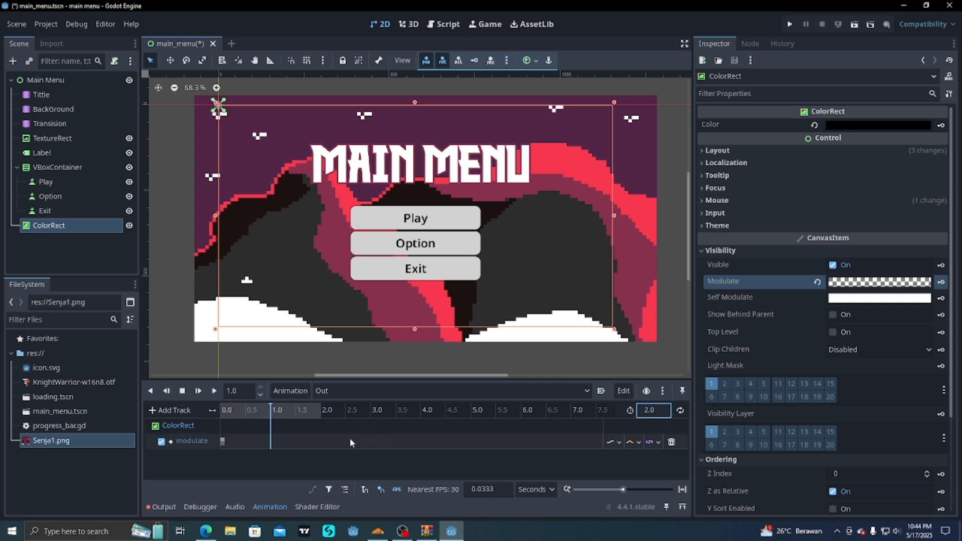
Step: Keyframe the ColorRect's modulate at 2 s with alpha 255, and preview the Out animation
left_click(326, 413)
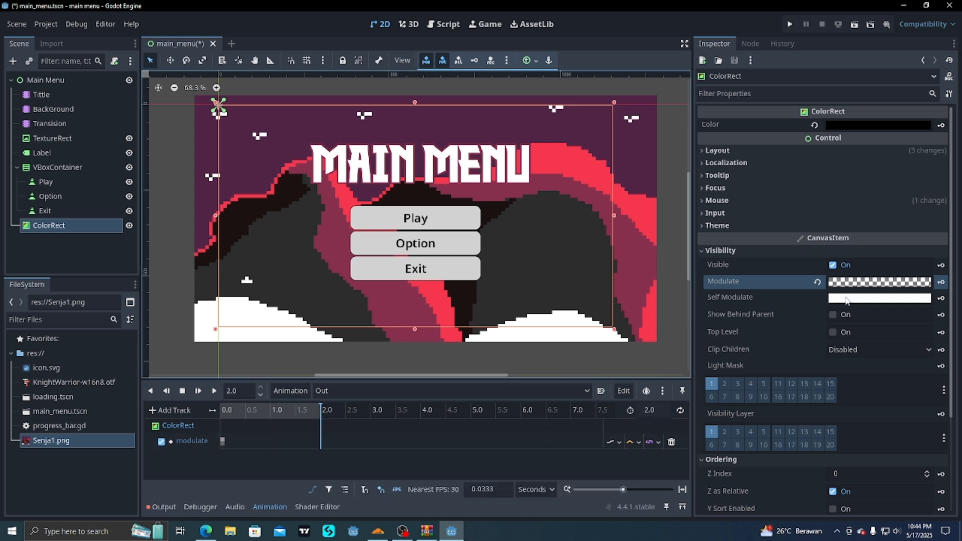
left_click(856, 282)
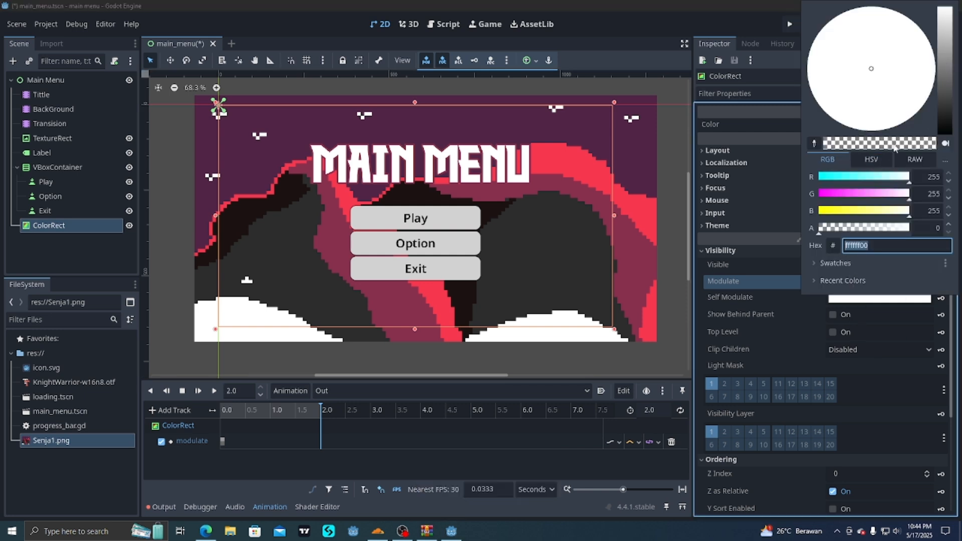
left_click_drag(866, 227, 924, 229)
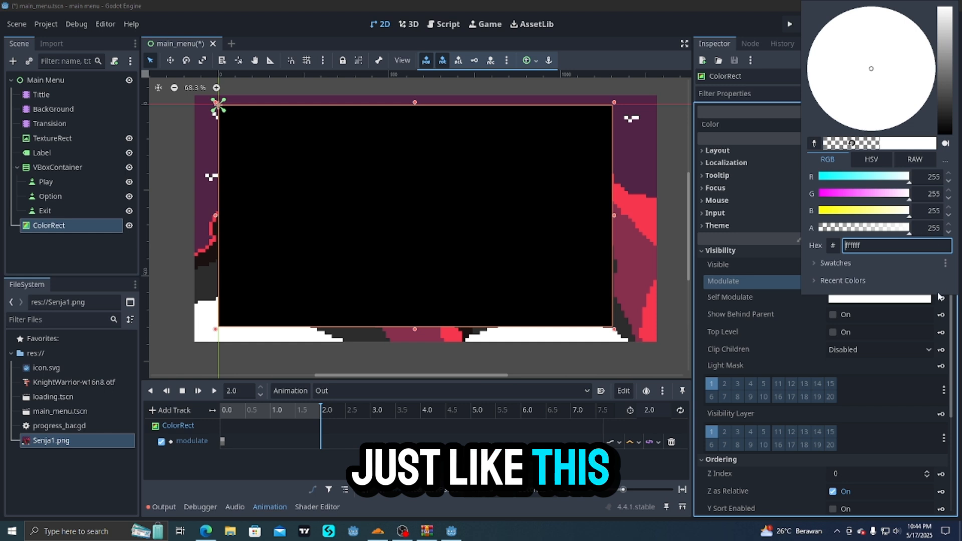
left_click(942, 304)
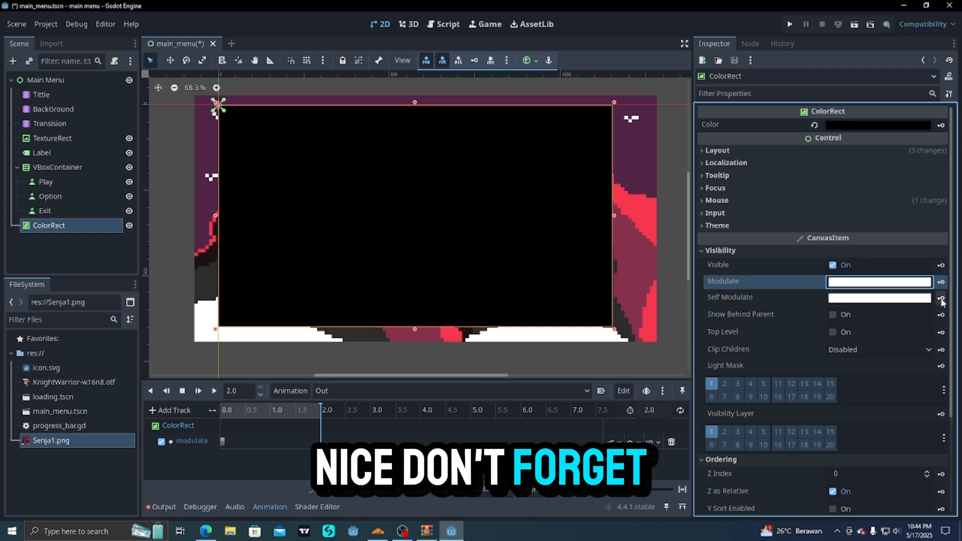
left_click(941, 282)
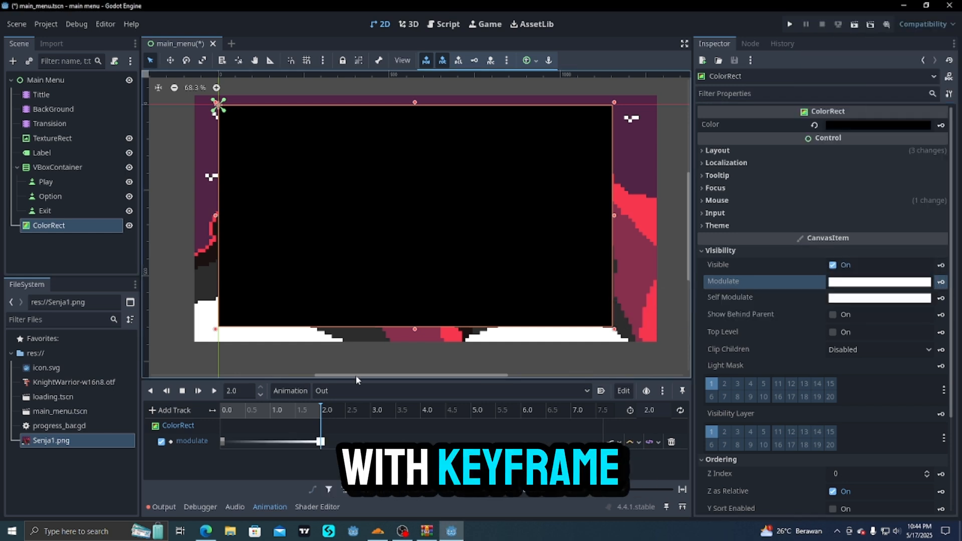
left_click(214, 391)
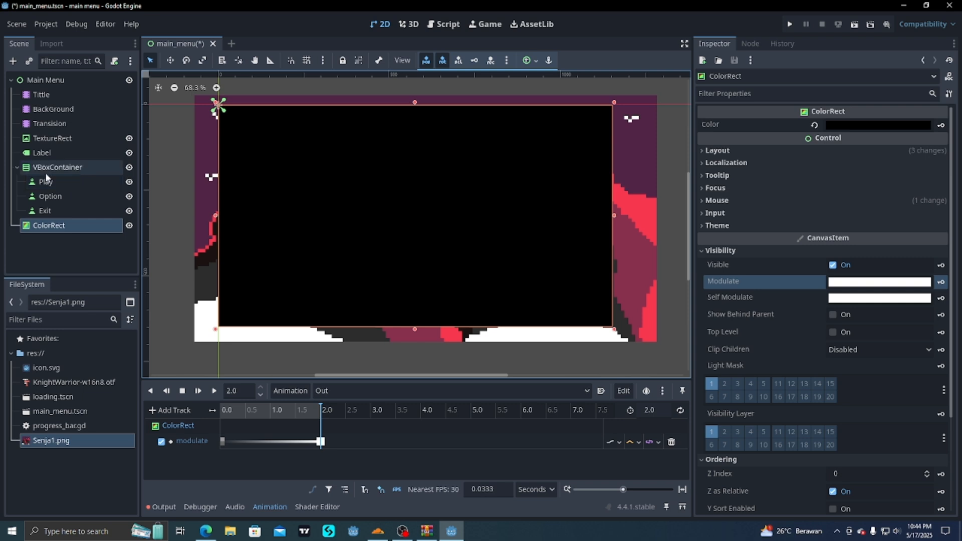
Step: Attach a new GDScript file, main_menu.gd, to the Main Menu root node
left_click(45, 80)
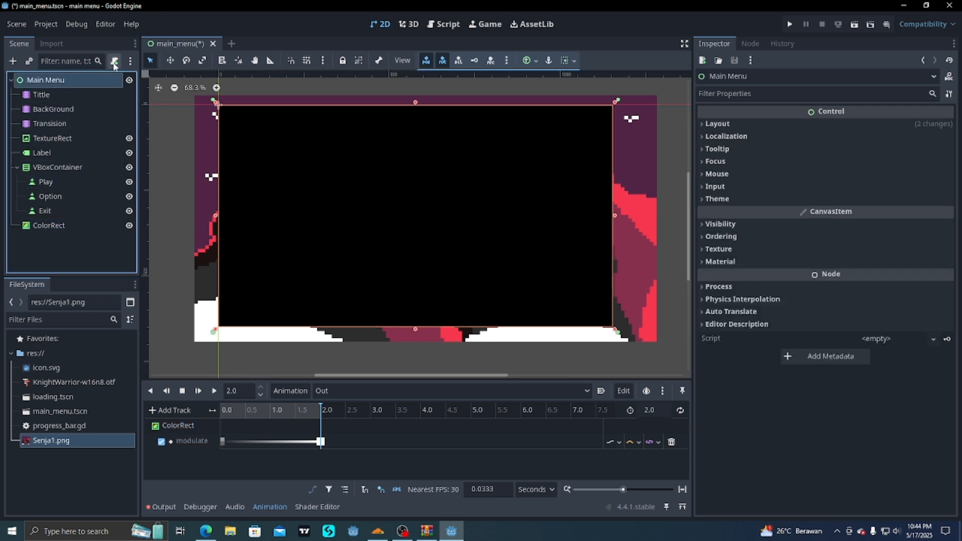
left_click(115, 61)
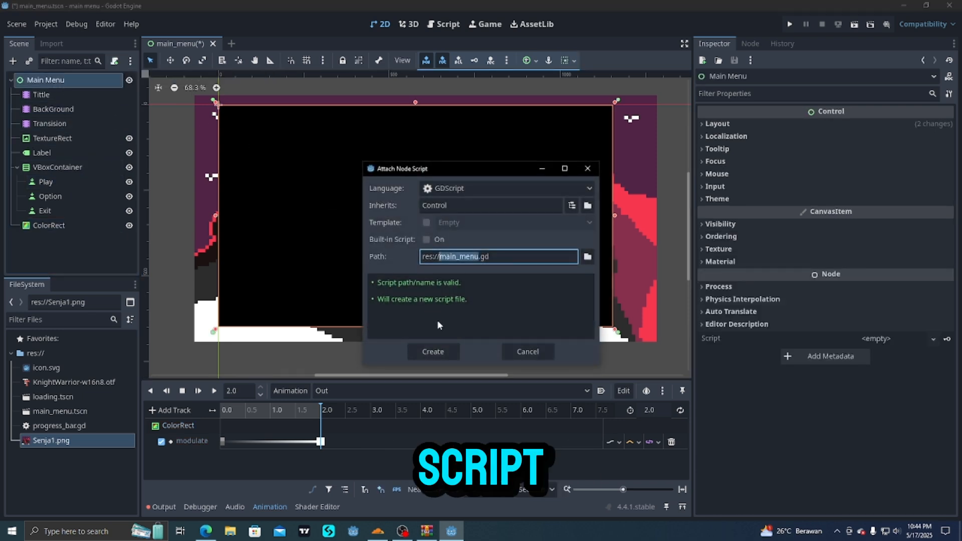
left_click(433, 352)
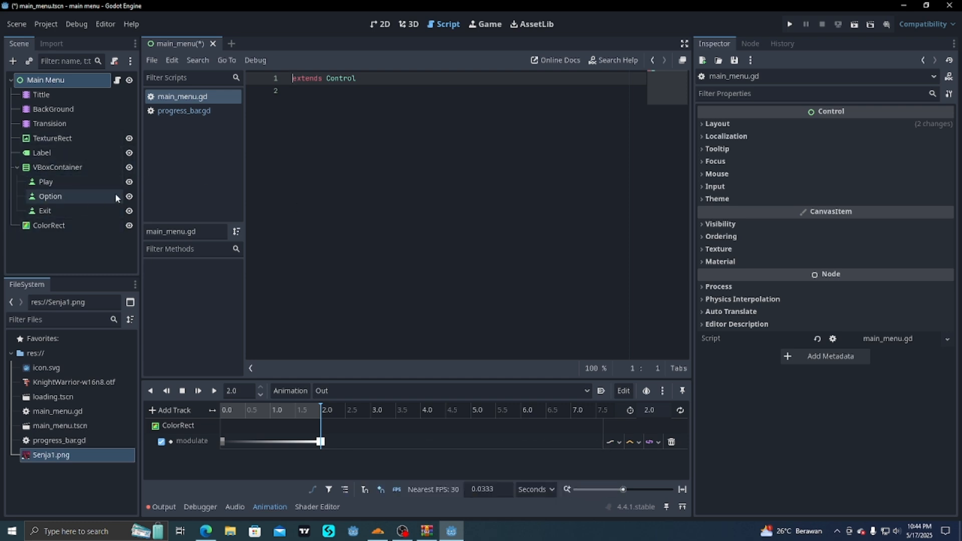
Step: Connect the Play button's pressed() signal to the Main Menu script with a receiver method named play
left_click(58, 185)
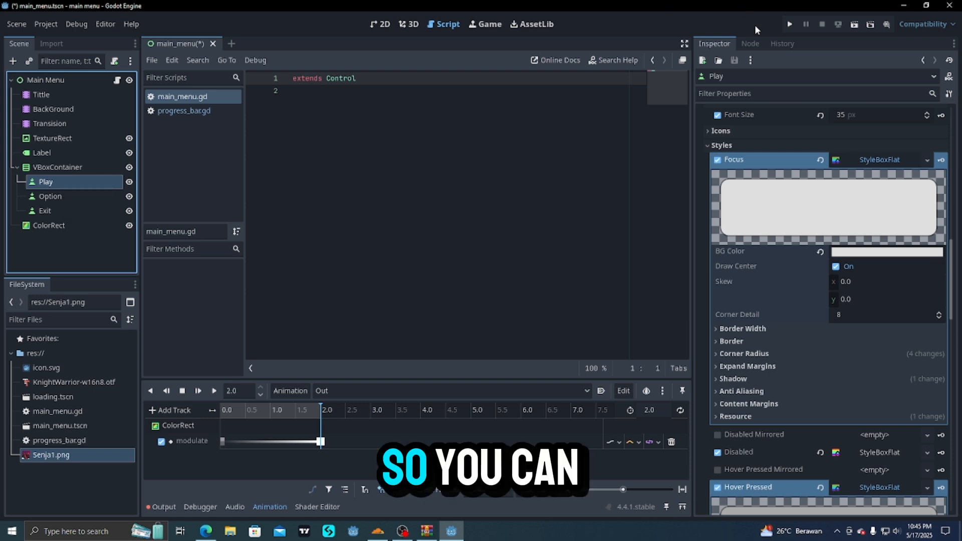
left_click(748, 44)
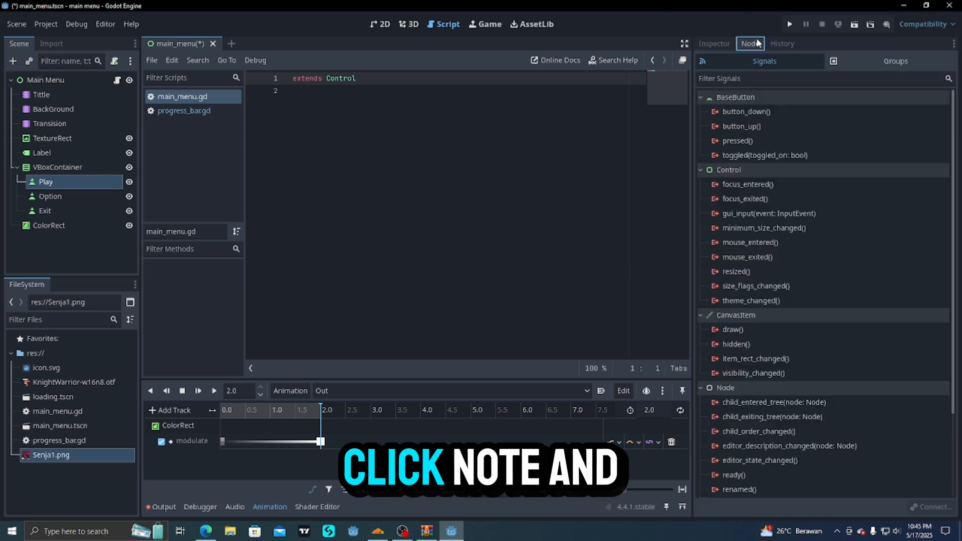
double_click(737, 141)
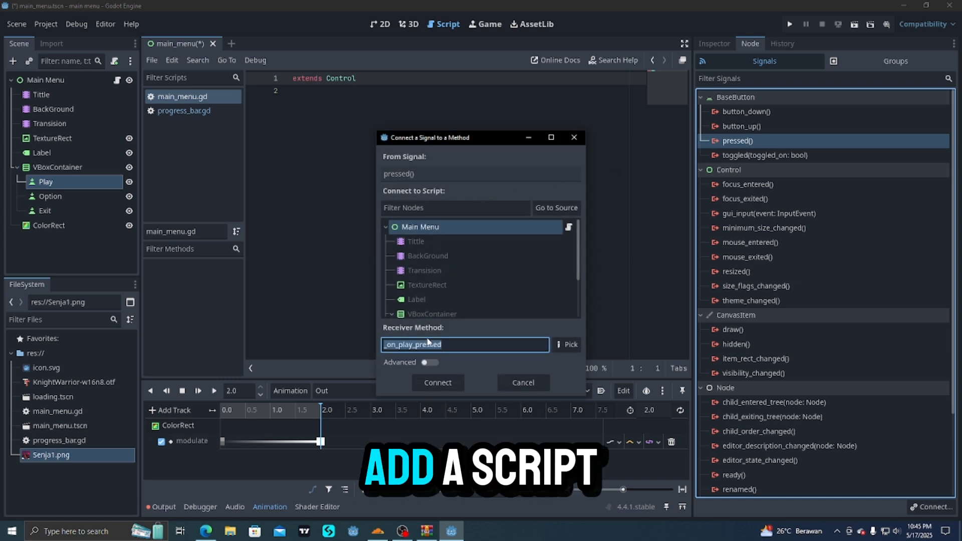
type("play")
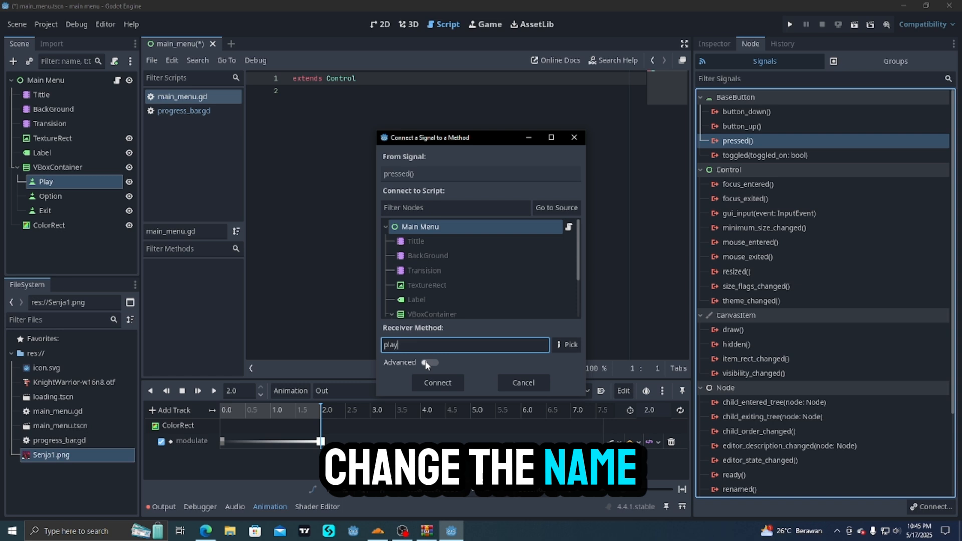
key("Return")
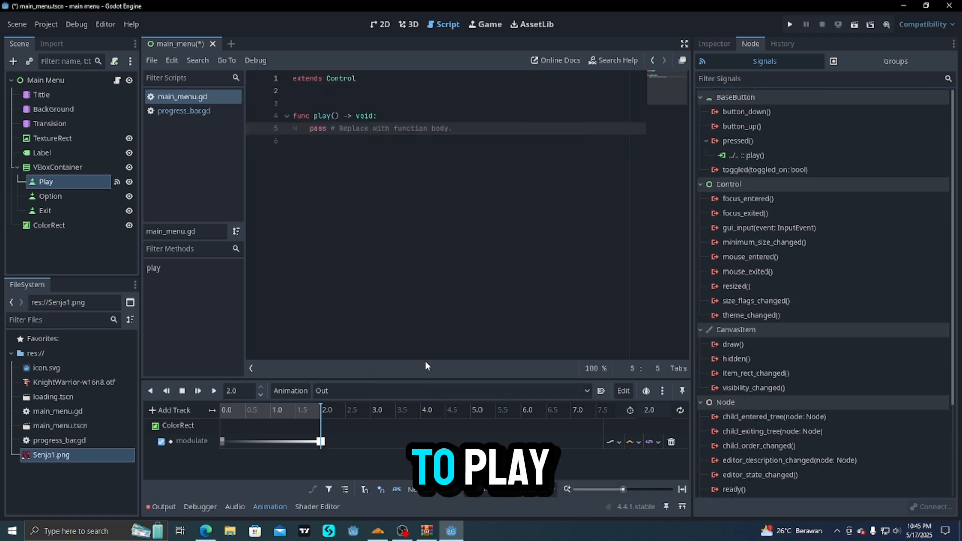
Step: Connect the Option button's pressed() signal to the Main Menu script with a receiver method named Option
left_click(71, 196)
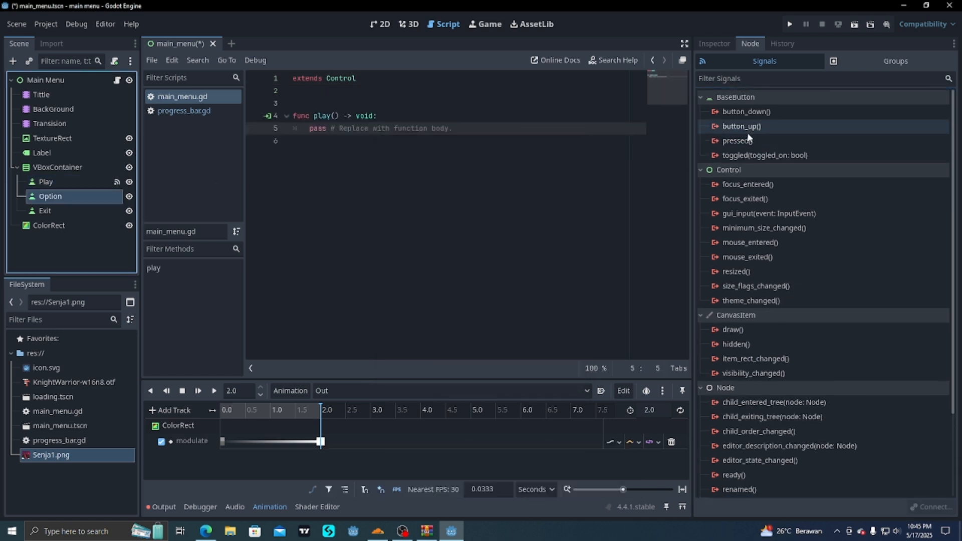
double_click(738, 141)
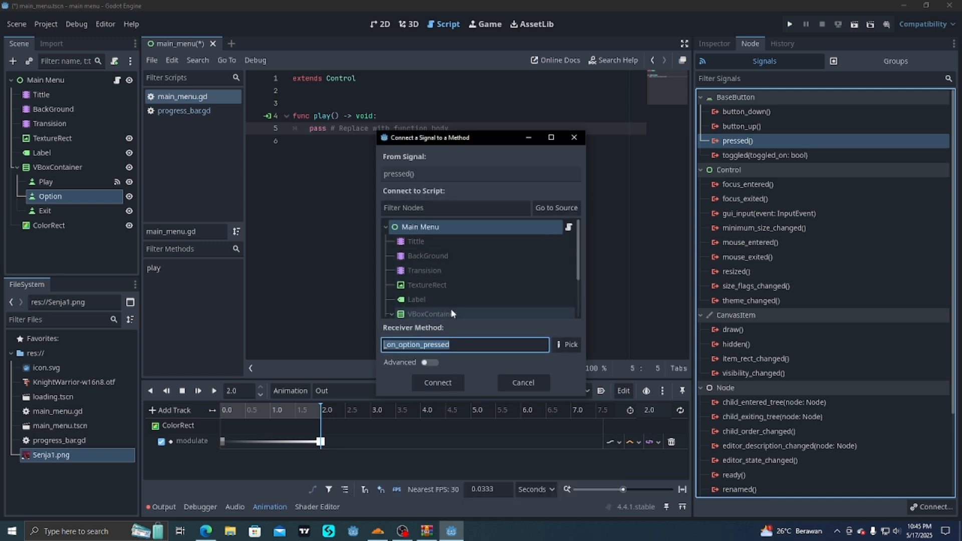
type("Option")
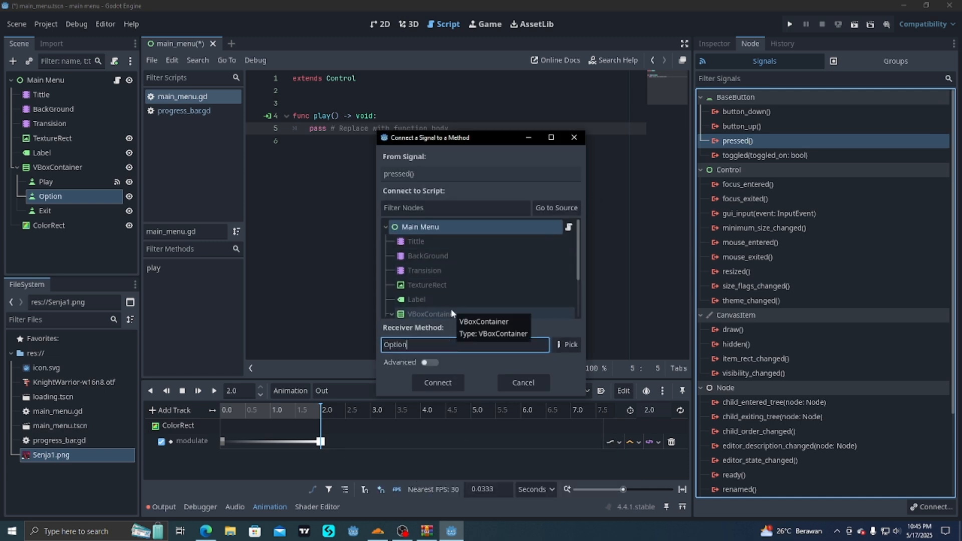
key("Return")
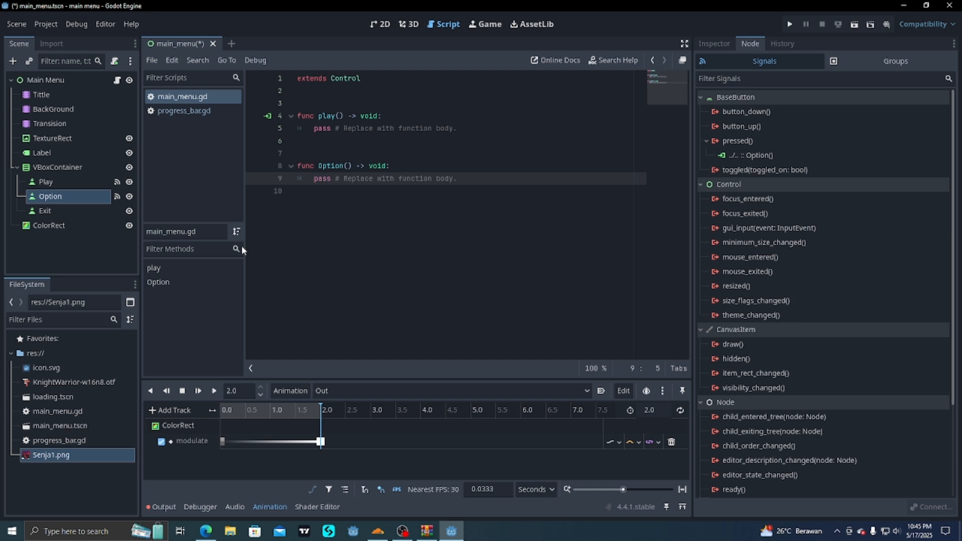
Step: Connect the Exit button's pressed() signal to the Main Menu script with a receiver method named Exit
left_click(68, 211)
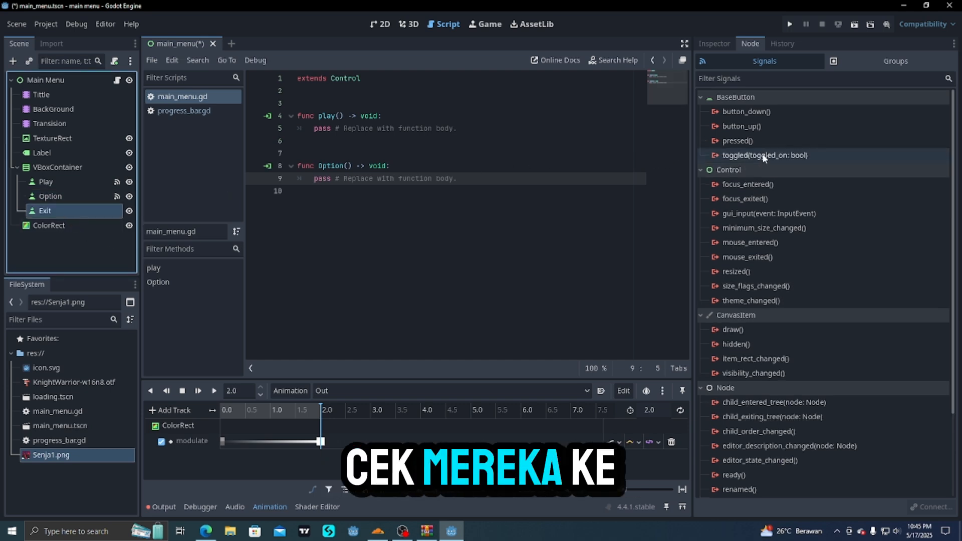
left_click(750, 141)
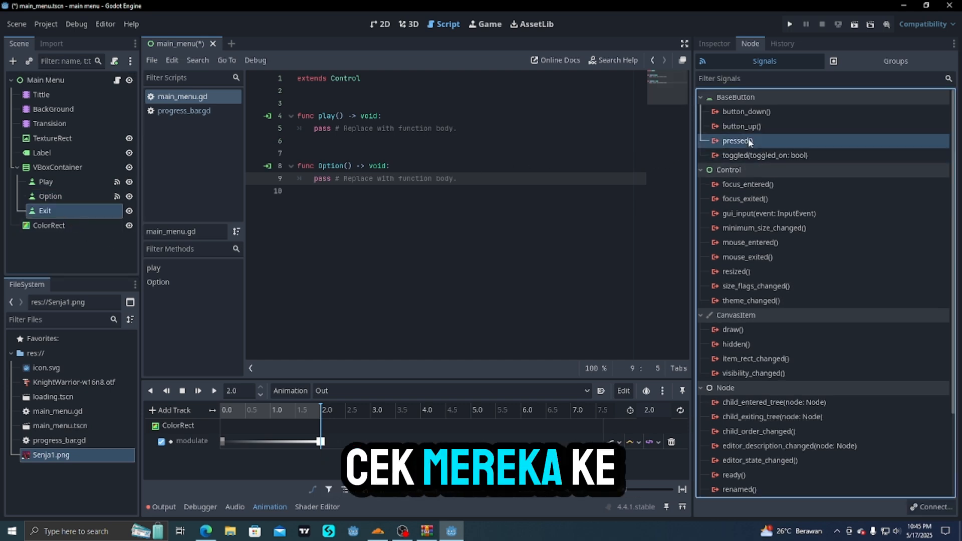
double_click(748, 139)
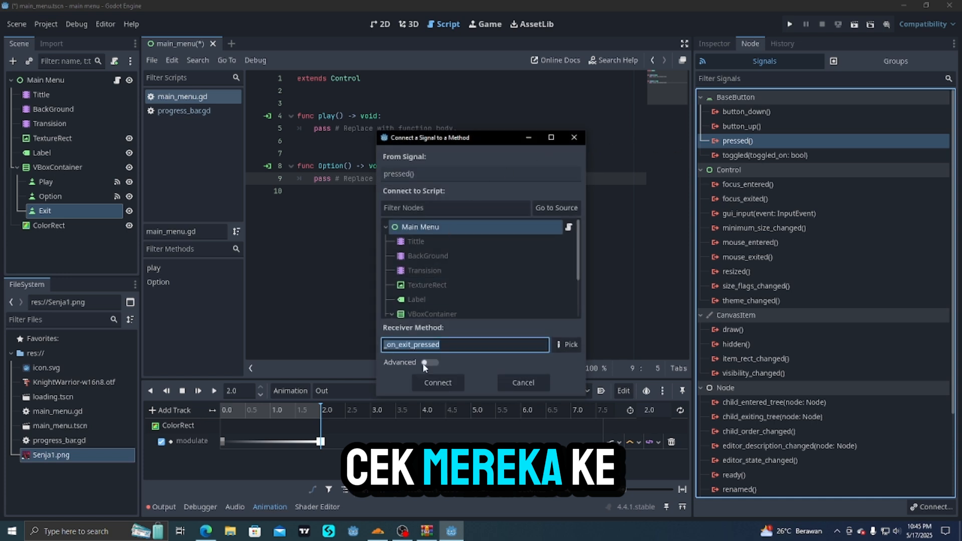
type("Exit")
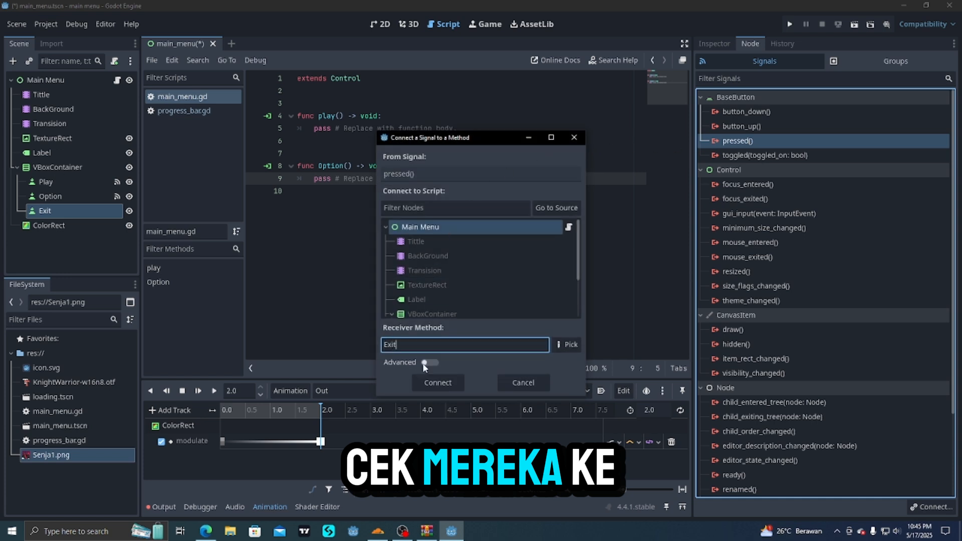
key("Return")
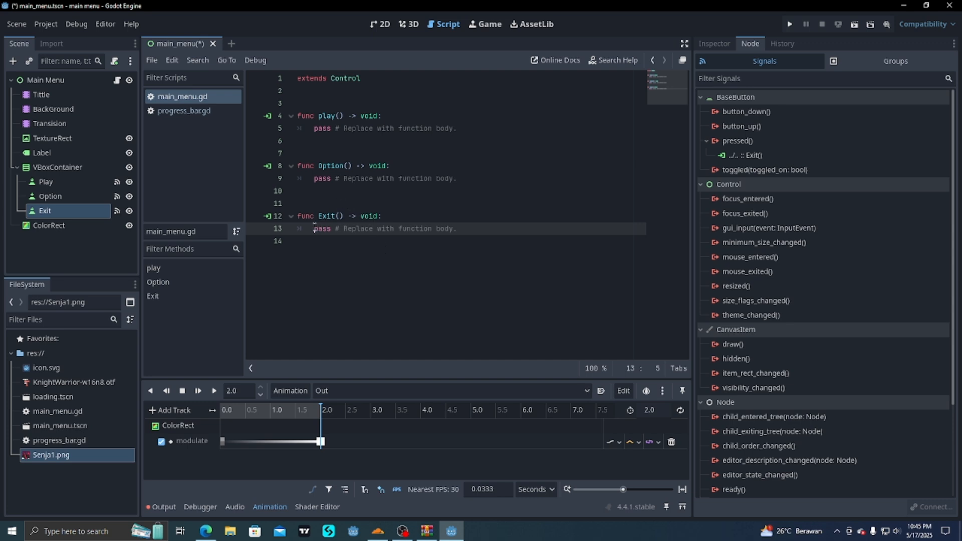
Step: Replace the placeholder body of the Exit function with get_tree().quit()
left_click_drag(314, 229, 474, 227)
key("BackSpace")
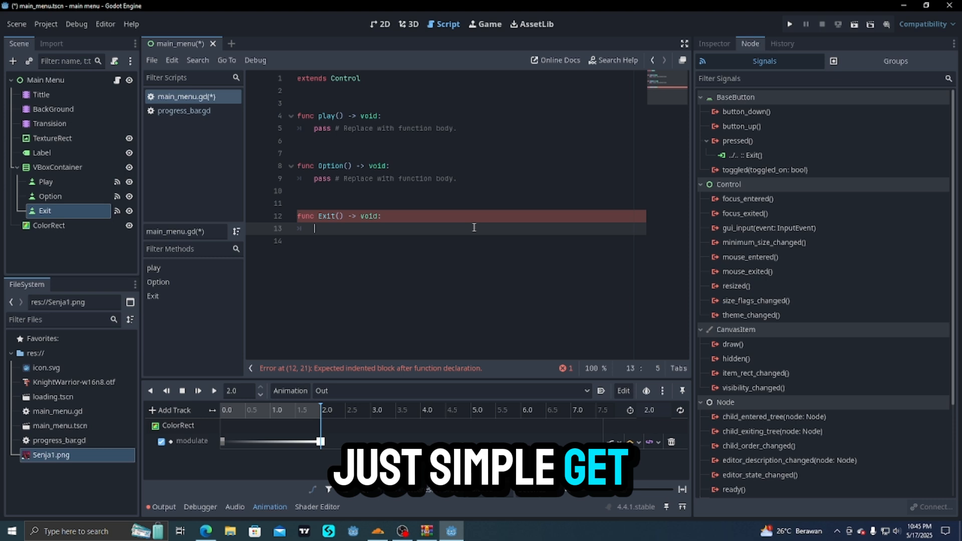
type("get")
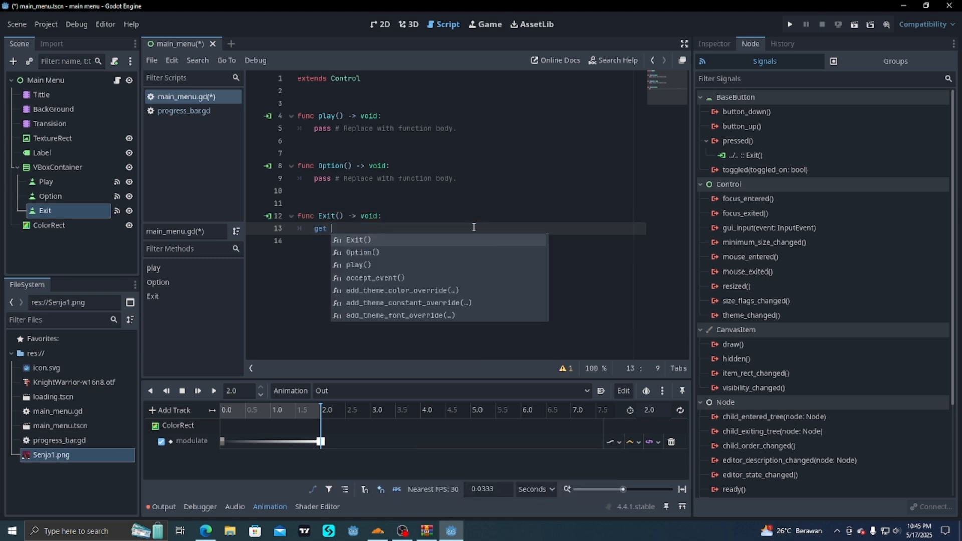
key("BackSpace")
type("_tree")
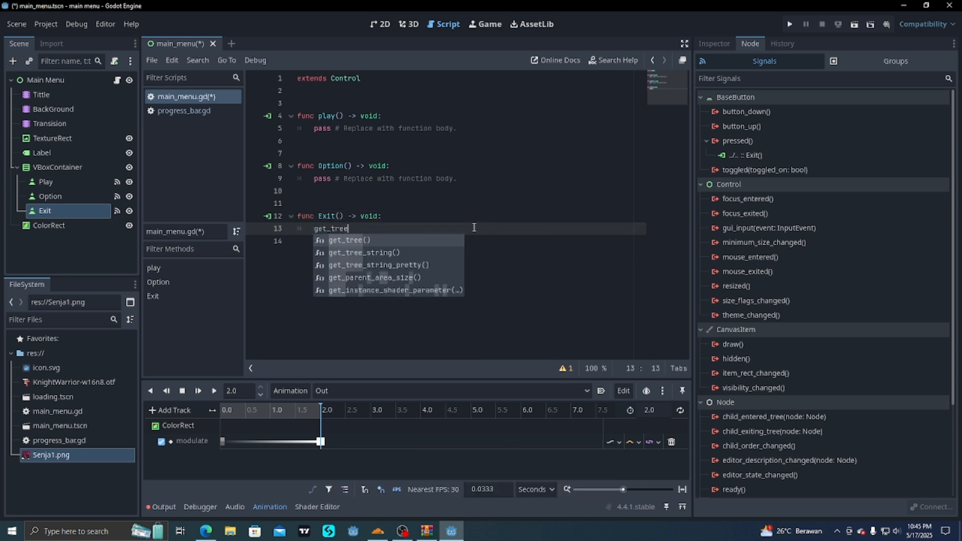
key("Return")
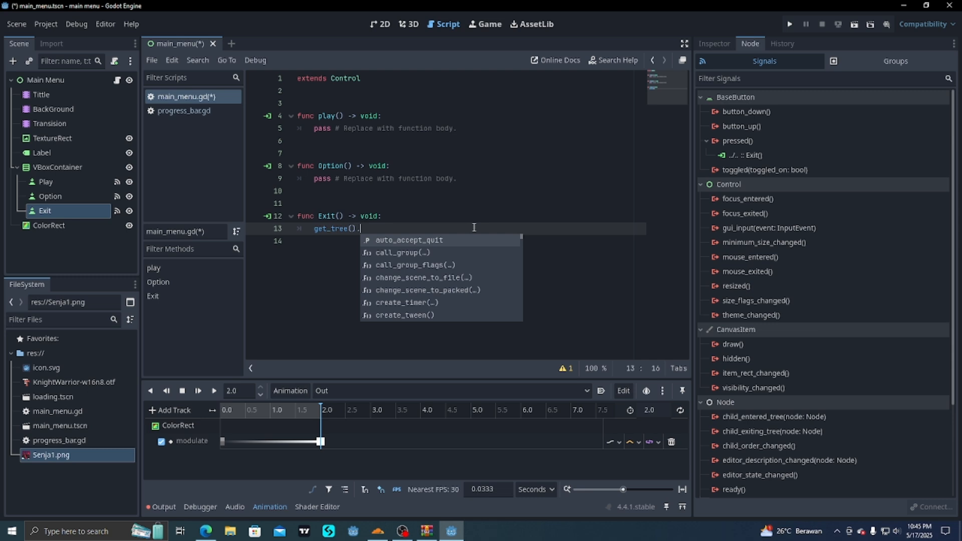
type("quit")
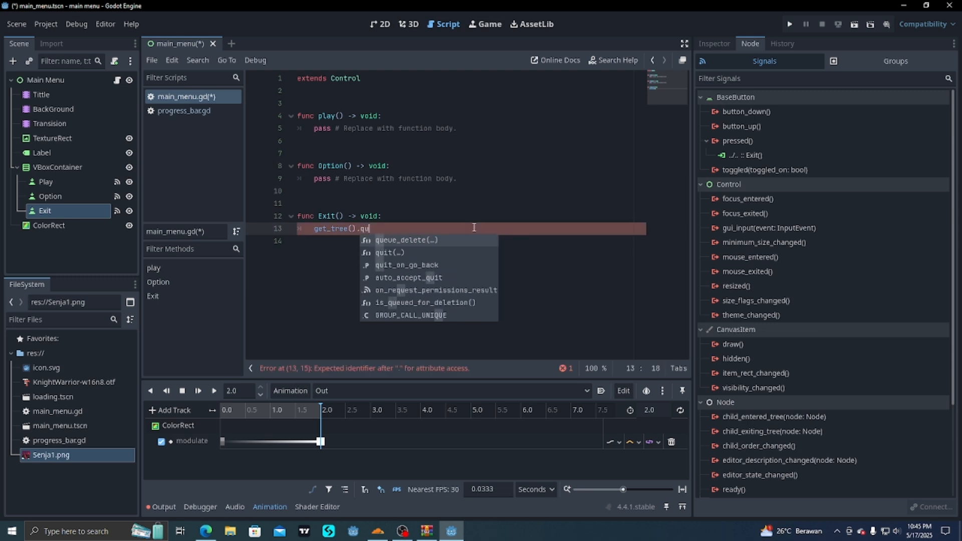
key("Return")
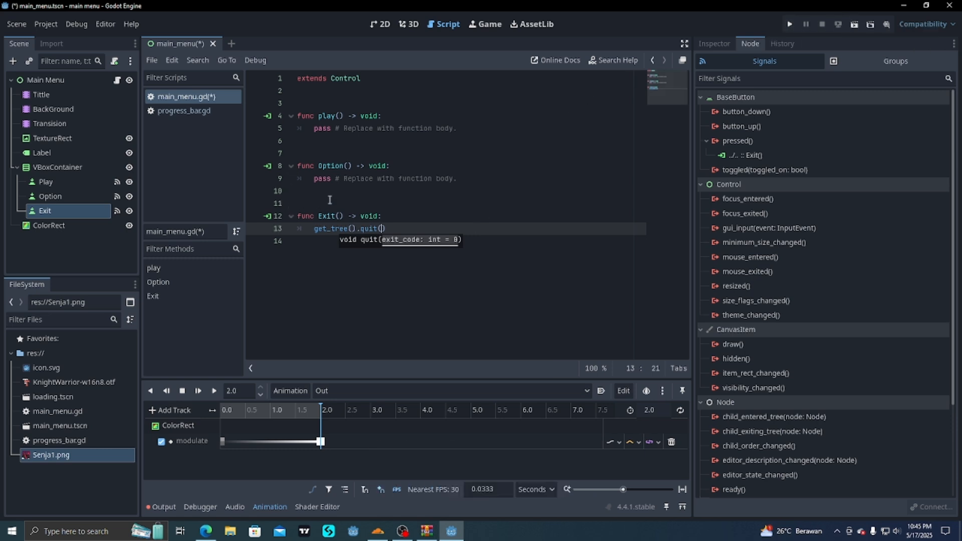
Step: Replace the placeholder body of the Option function with print ("Option")
left_click_drag(453, 176, 314, 179)
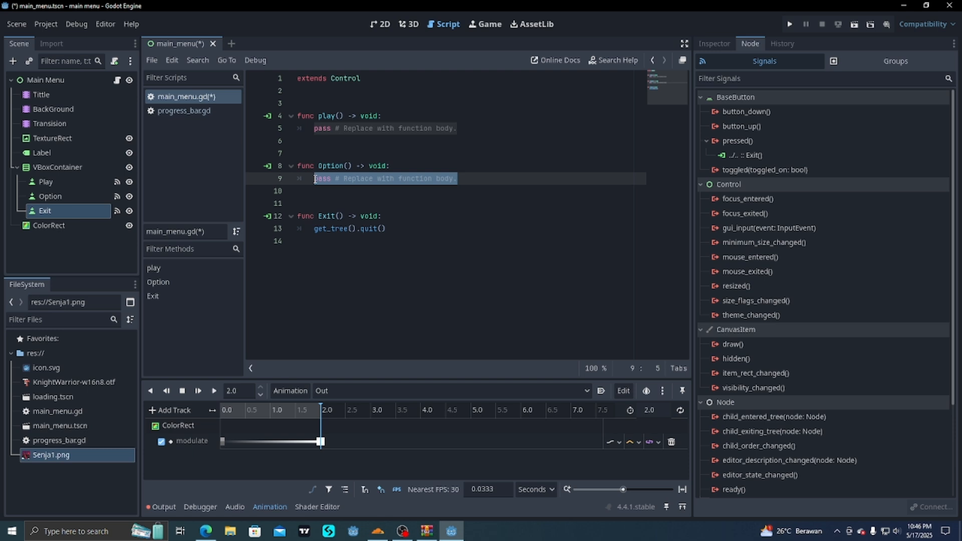
type("print")
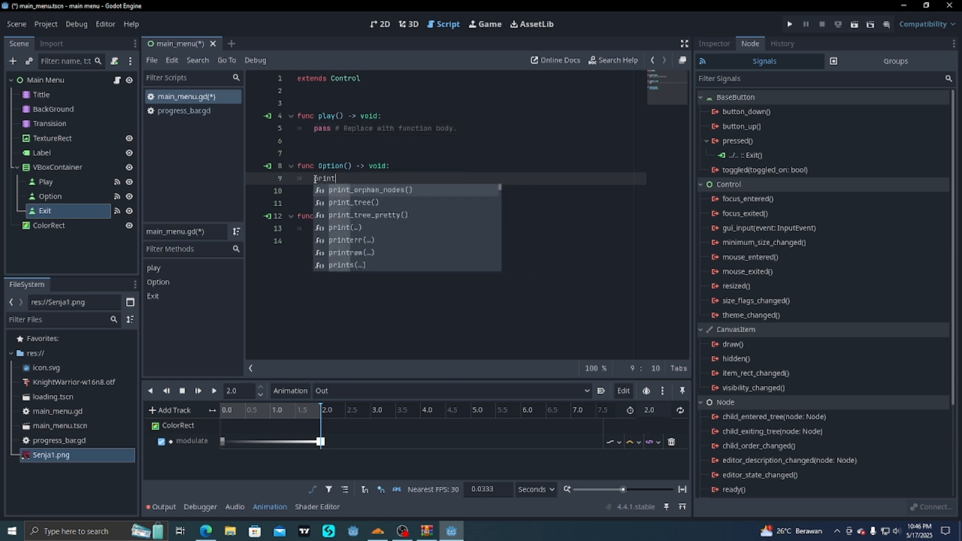
type(" (")
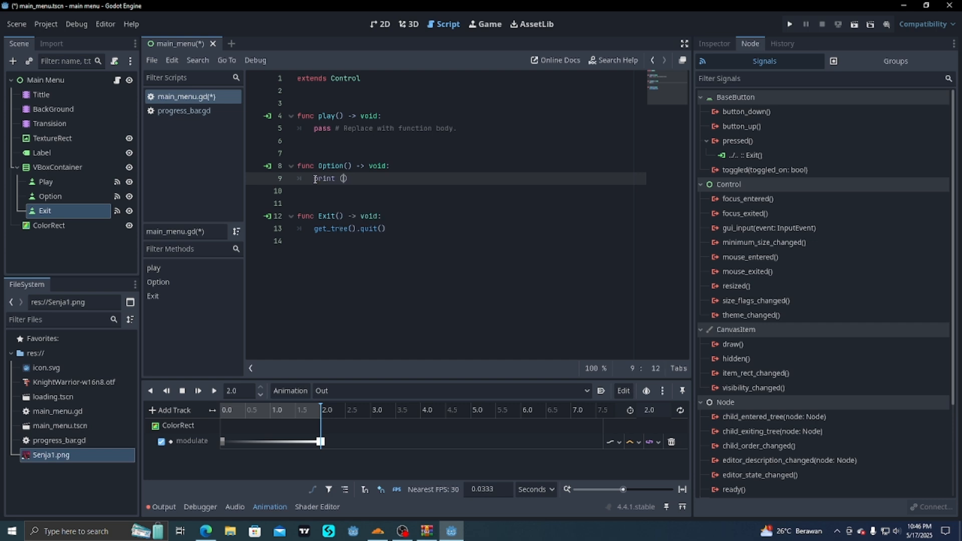
type("\"Option")
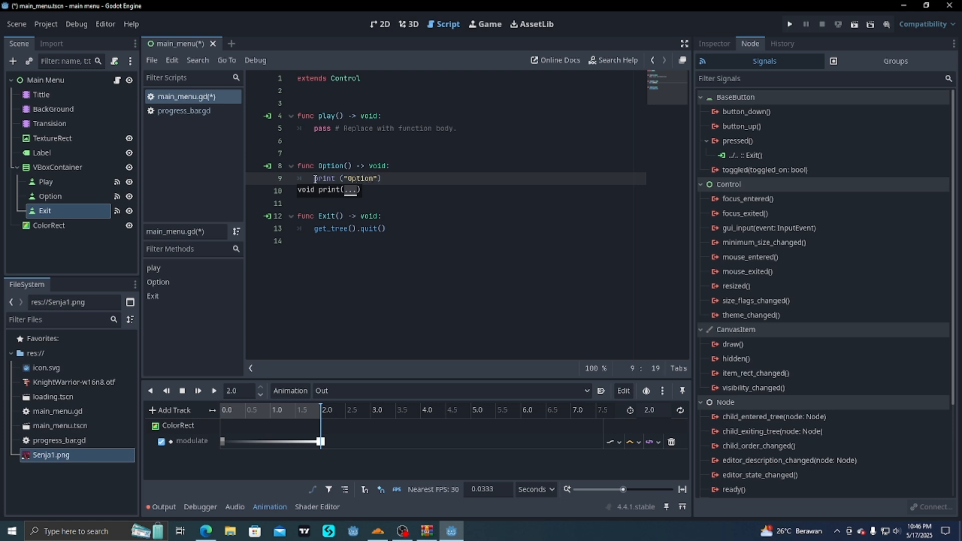
left_click(376, 152)
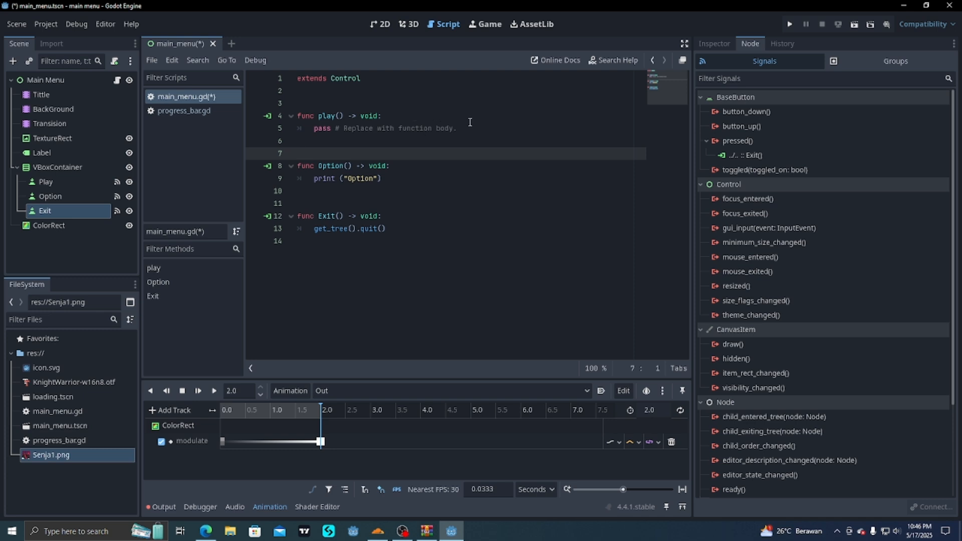
Step: Replace the placeholder body of the play function with get_tree().change_scene_to_file("res://loading.tscn")
left_click_drag(457, 128, 309, 128)
key("BackSpace")
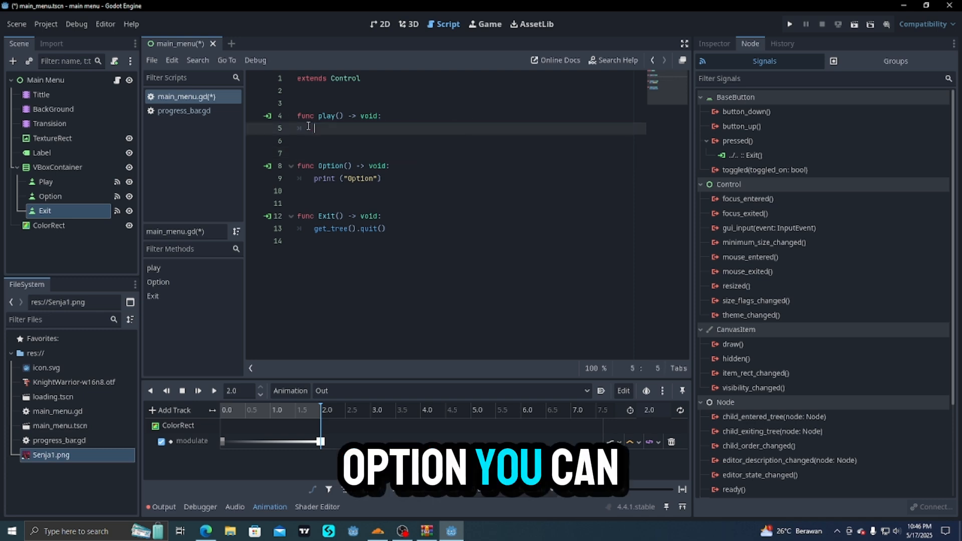
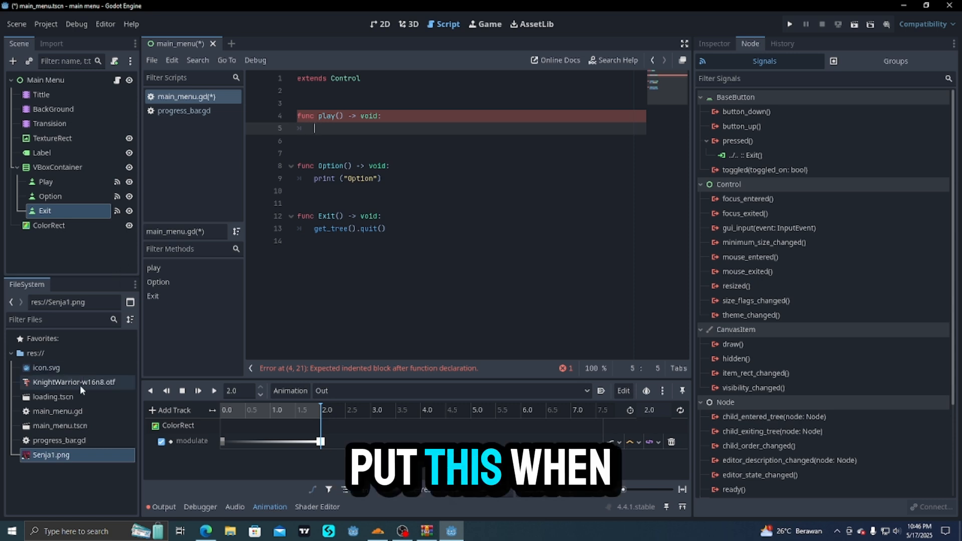
left_click_drag(70, 397, 371, 128)
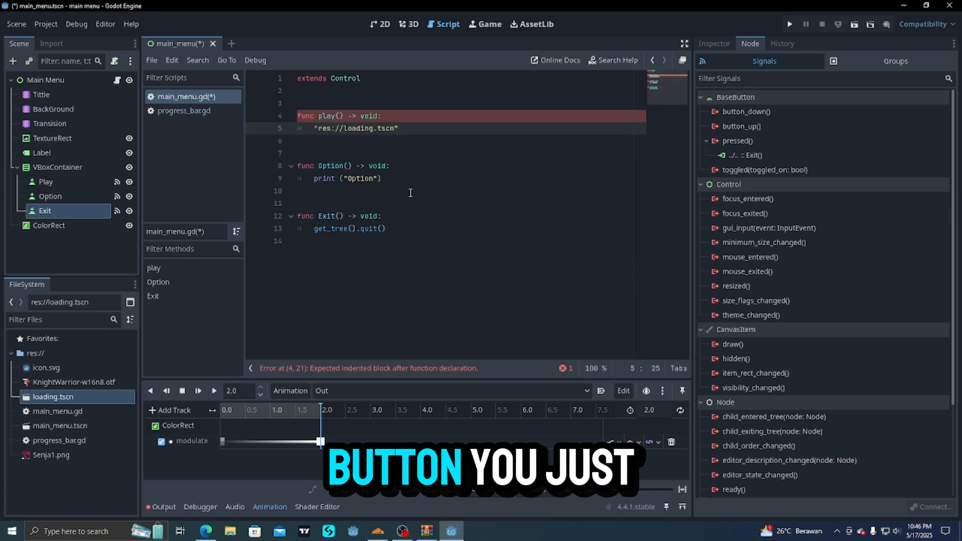
key("ctrl+z")
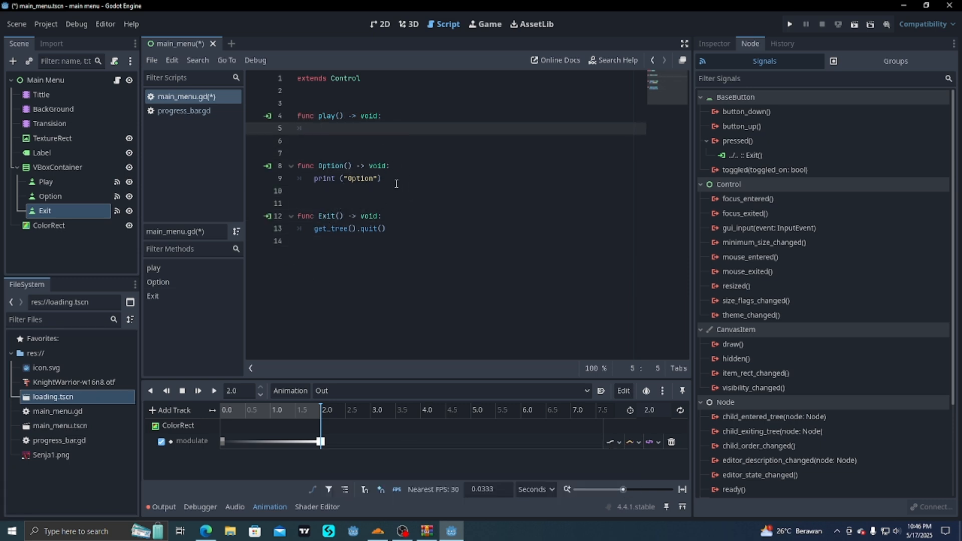
type("ge")
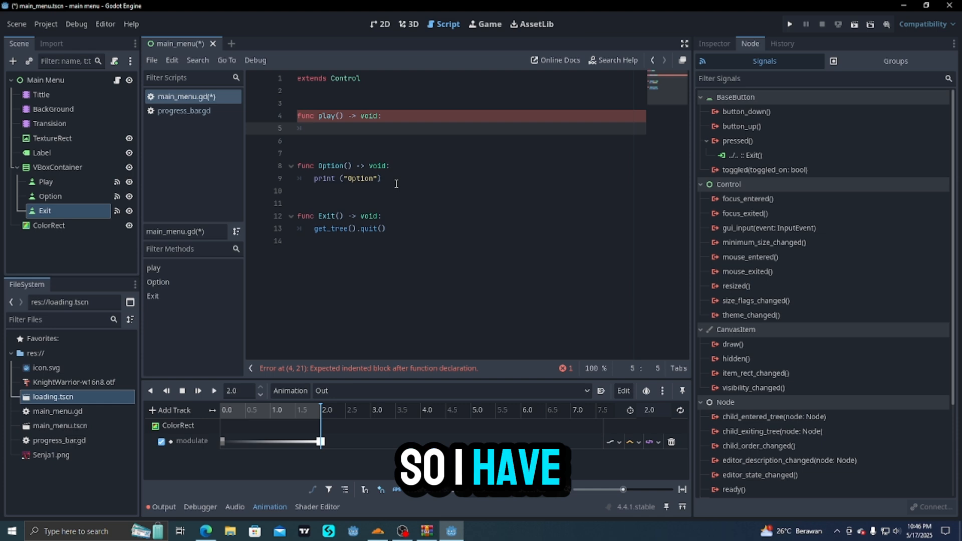
type("t")
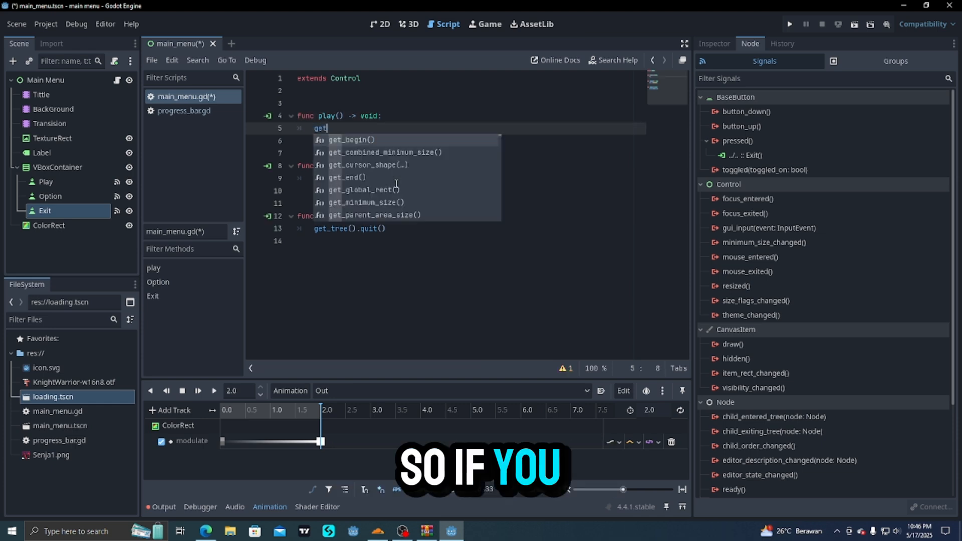
type("_tree")
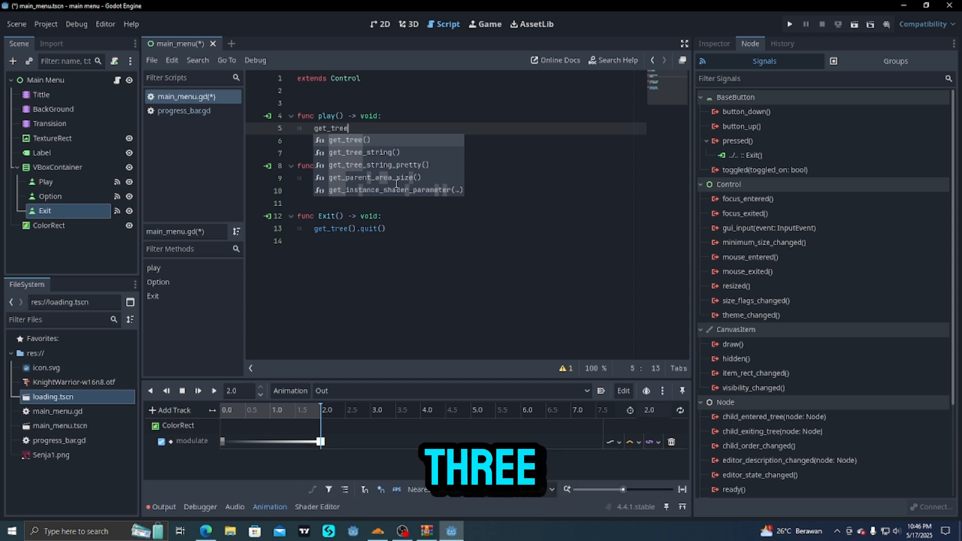
key("Return")
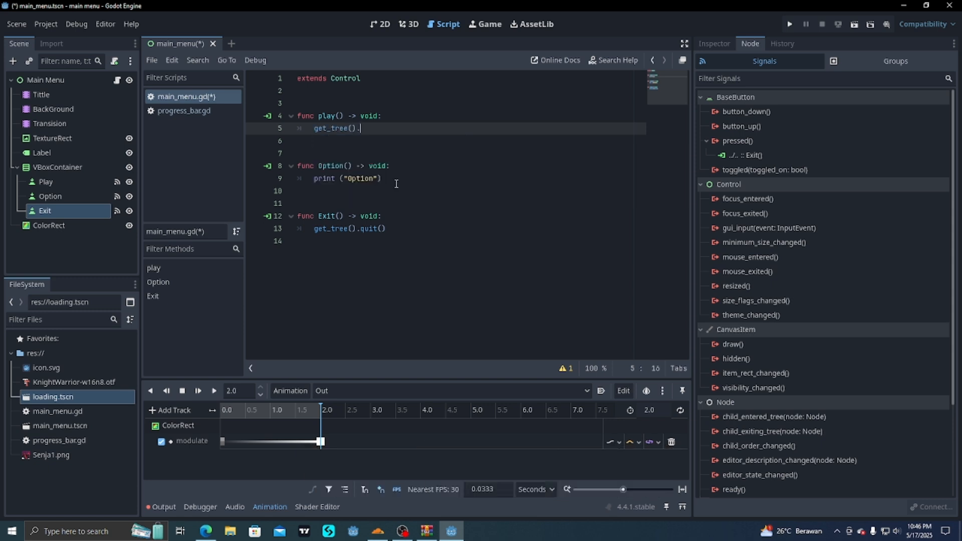
type(".cha")
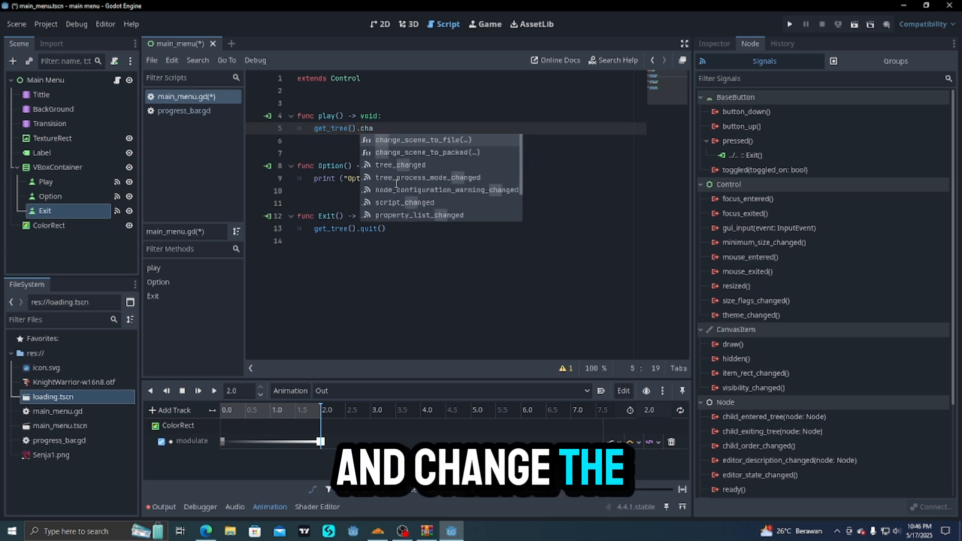
key("Return")
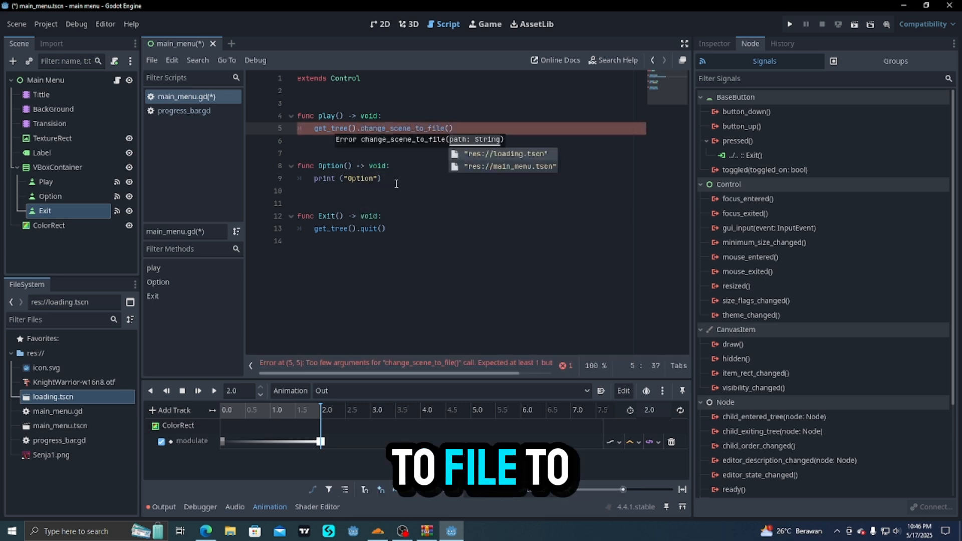
key("Return")
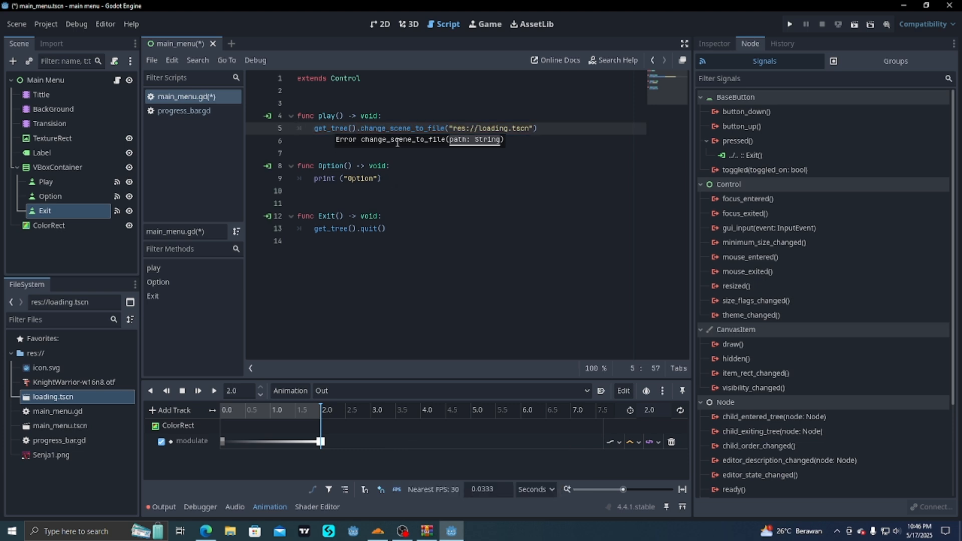
Step: Insert $Transision.play("Out") as the first line of the play function, above the scene change
left_click(404, 110)
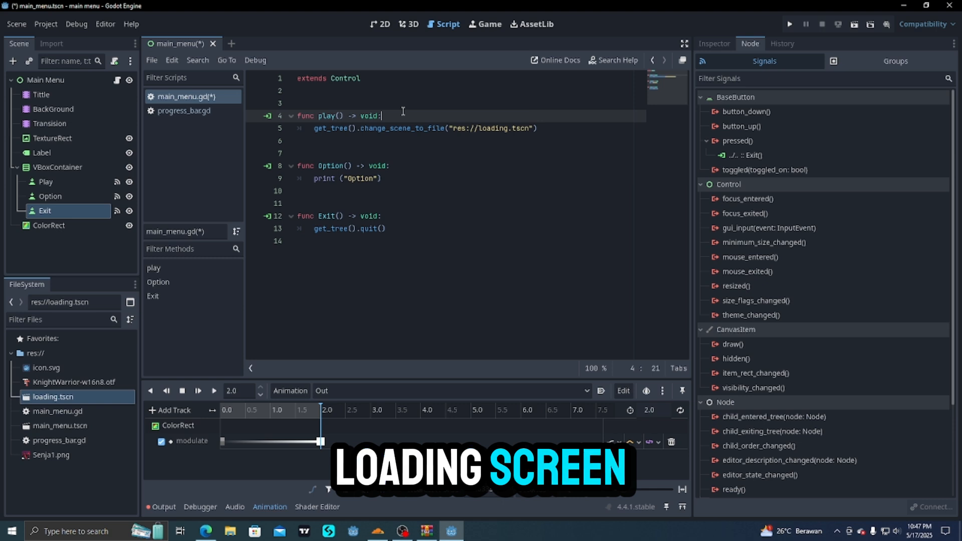
key("Return")
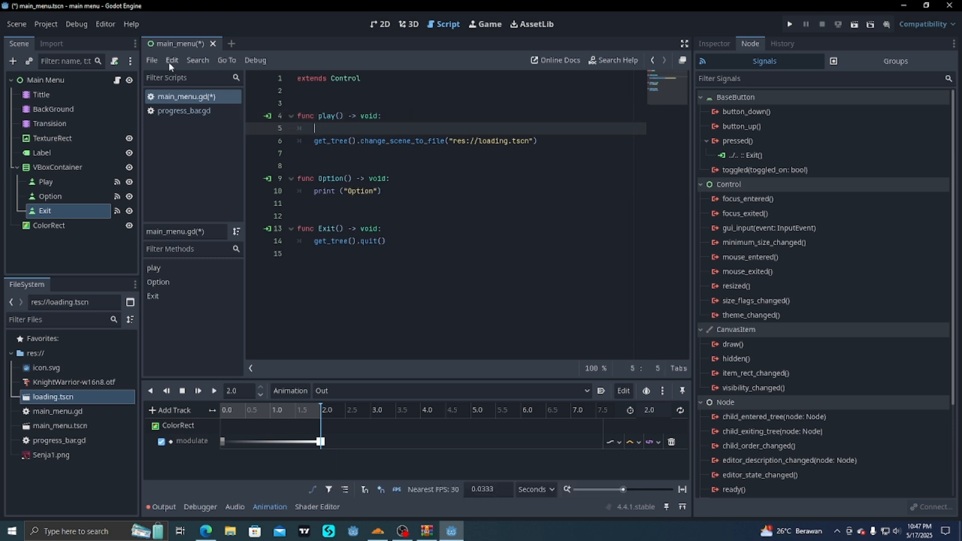
left_click_drag(50, 123, 314, 128)
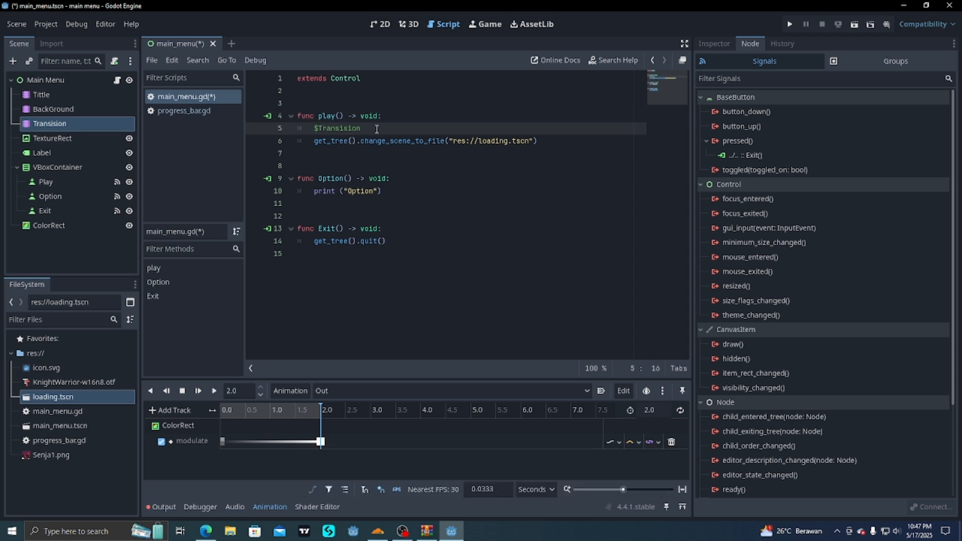
type(".")
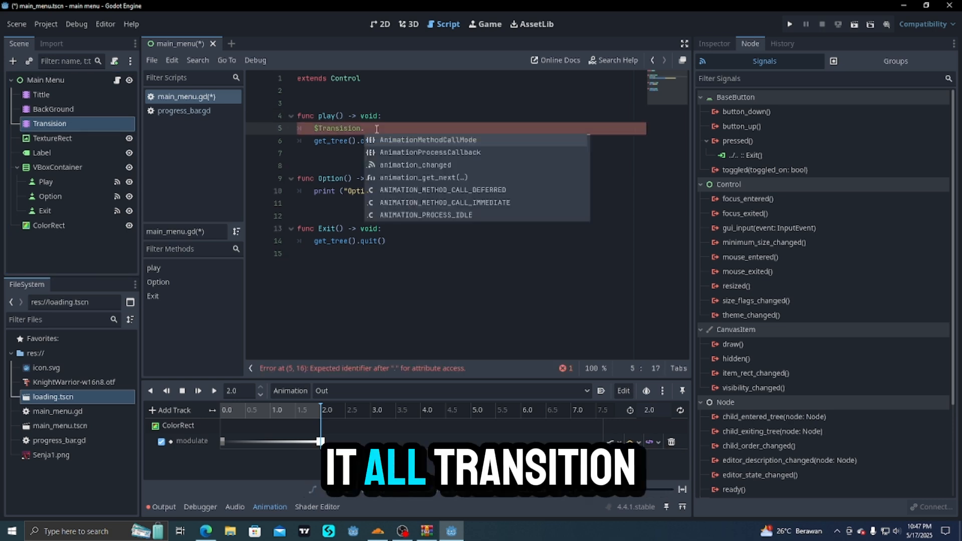
type("(p")
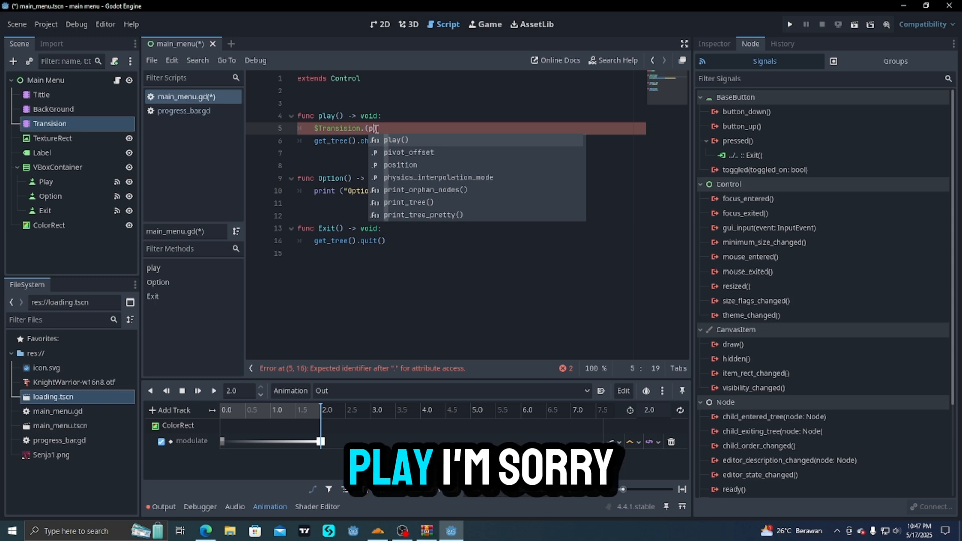
key("Return")
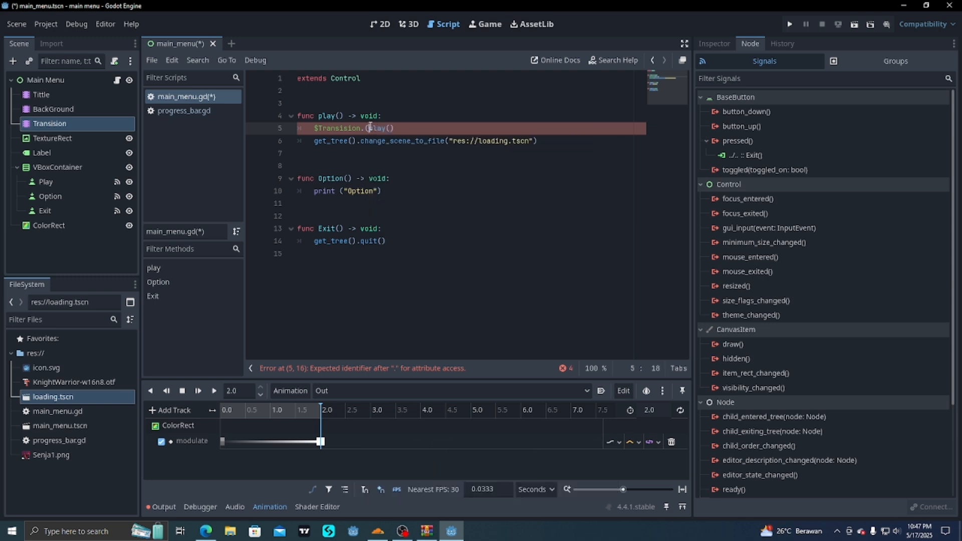
key("BackSpace")
left_click(386, 128)
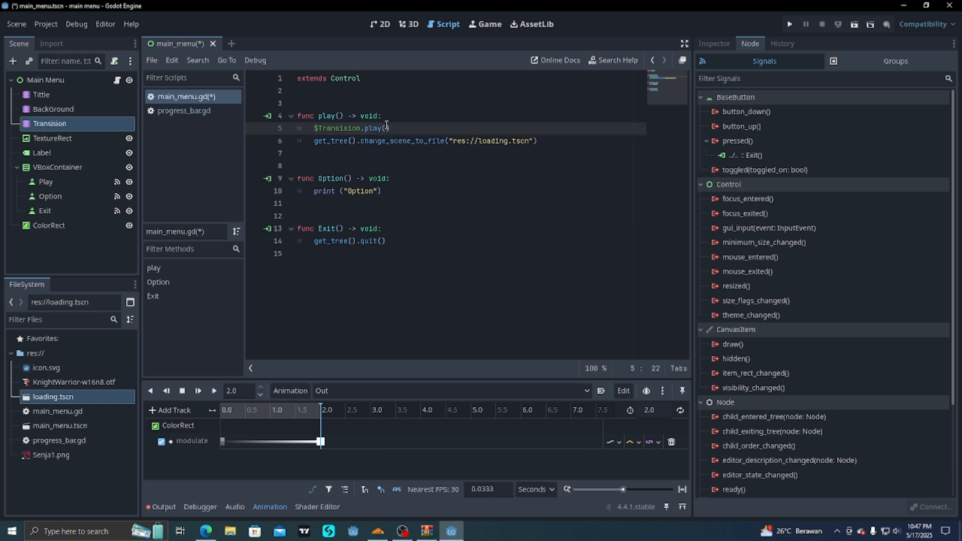
type("\"")
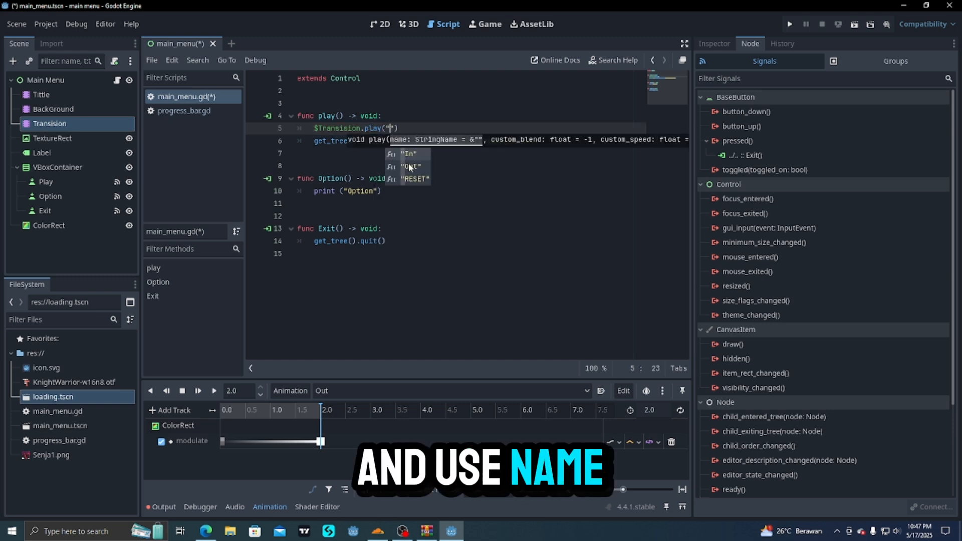
left_click(411, 169)
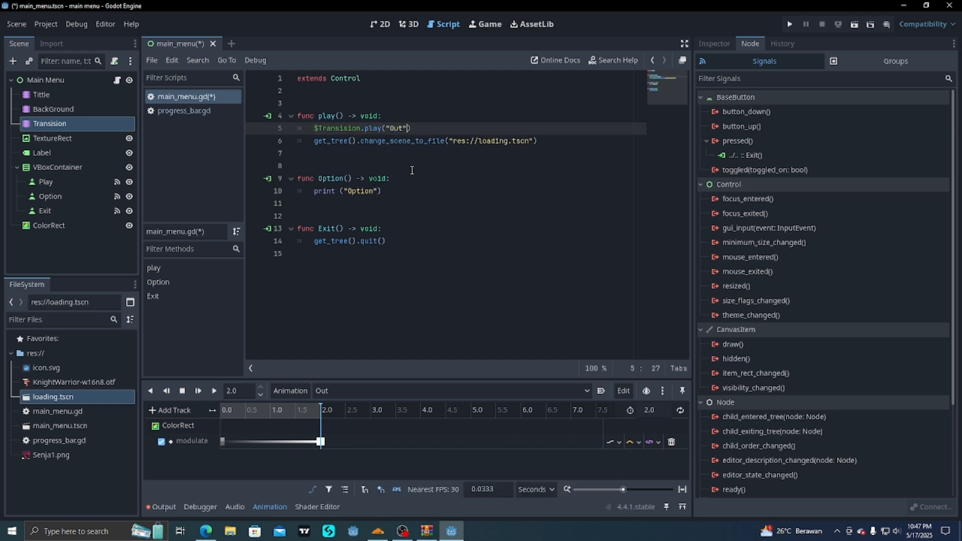
Step: Add await $Transision.animation_finished between the Out animation call and the scene change in the play function
left_click(420, 130)
key("Return")
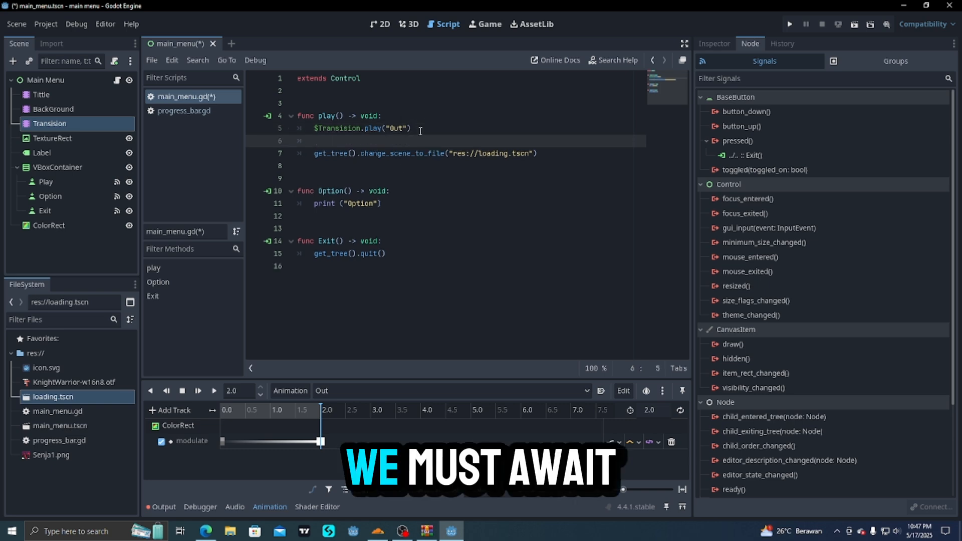
type("await")
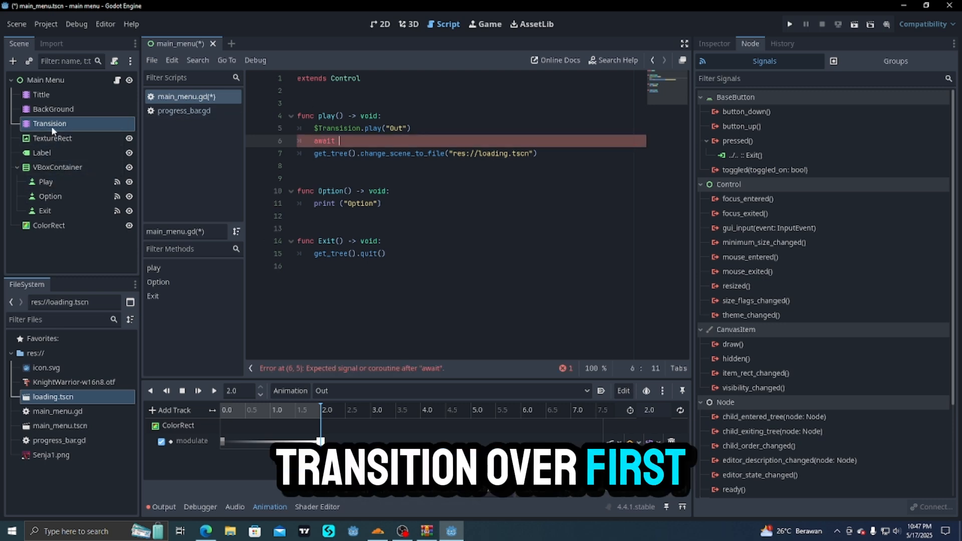
left_click_drag(51, 125, 340, 141)
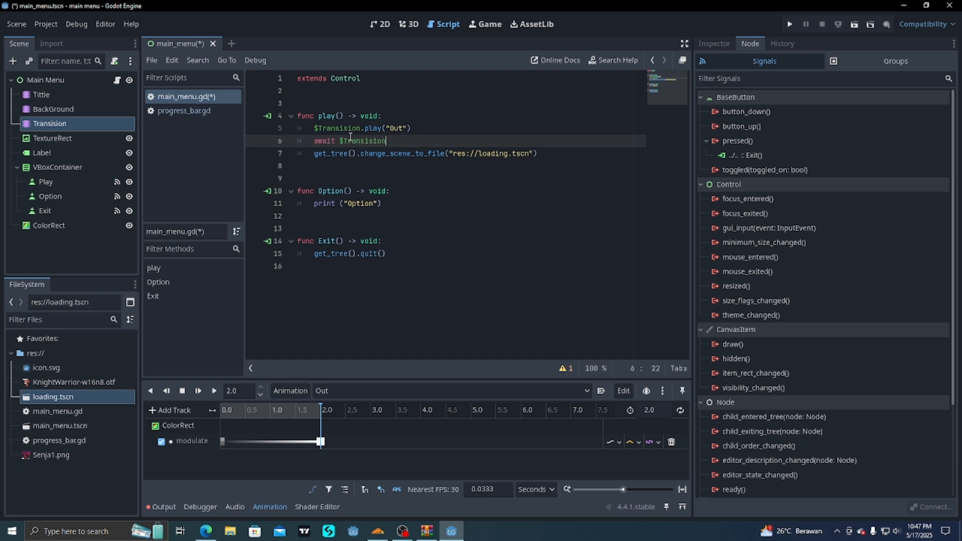
type("a")
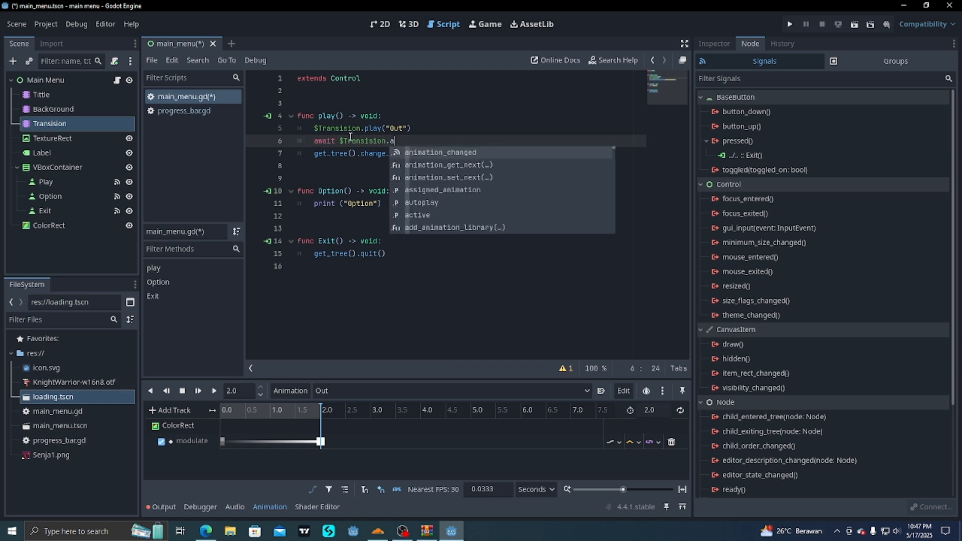
type("nima")
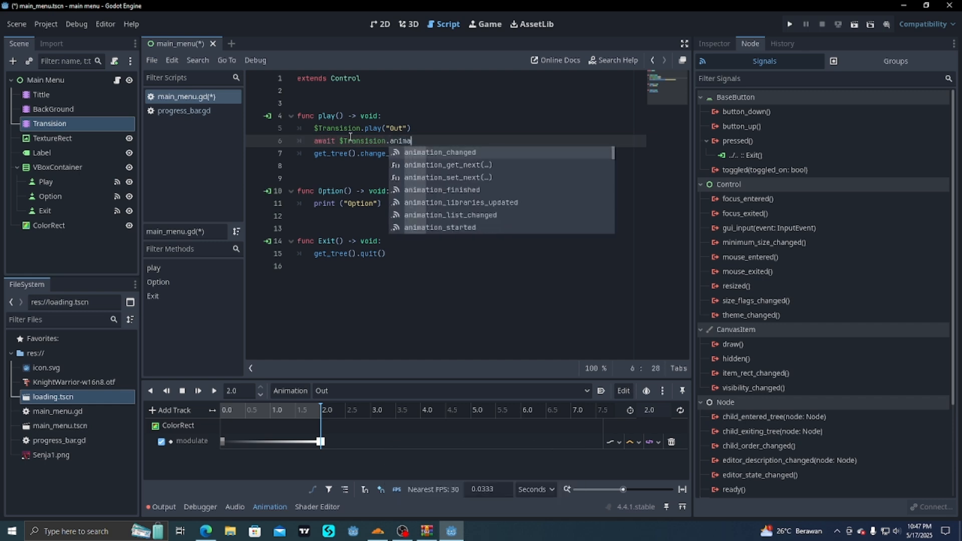
key("Down")
key("Down")
key("Down")
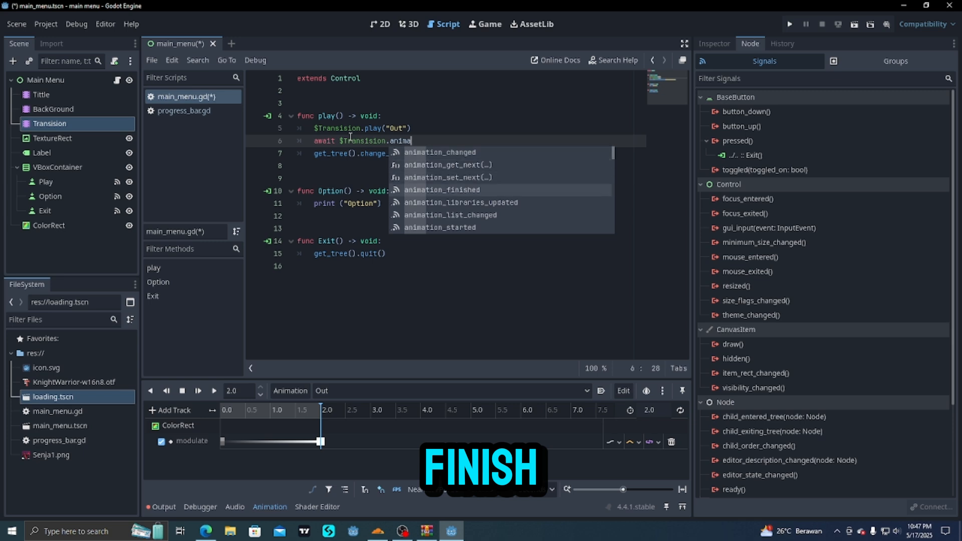
key("Return")
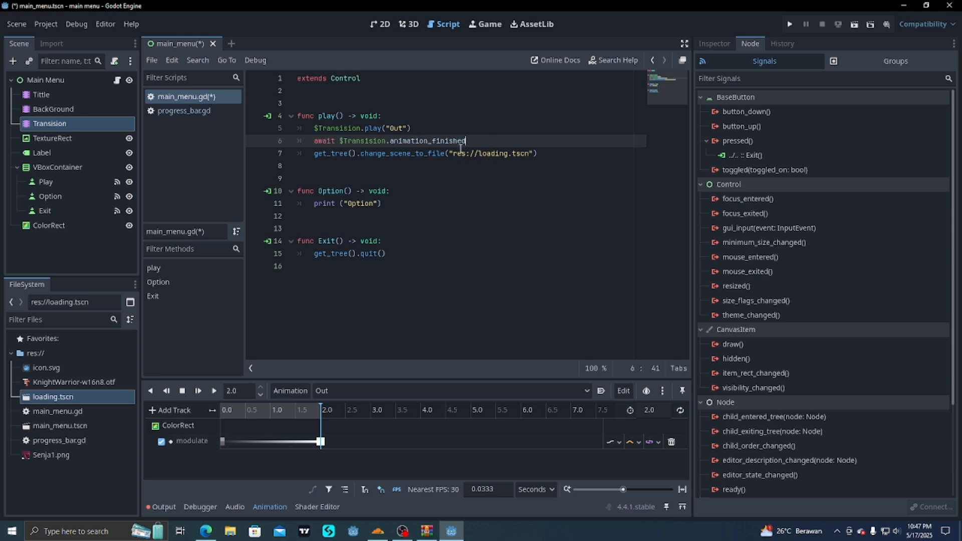
Step: Add a _ready() -> void function above the play function, with an empty indented line for its body
left_click(413, 105)
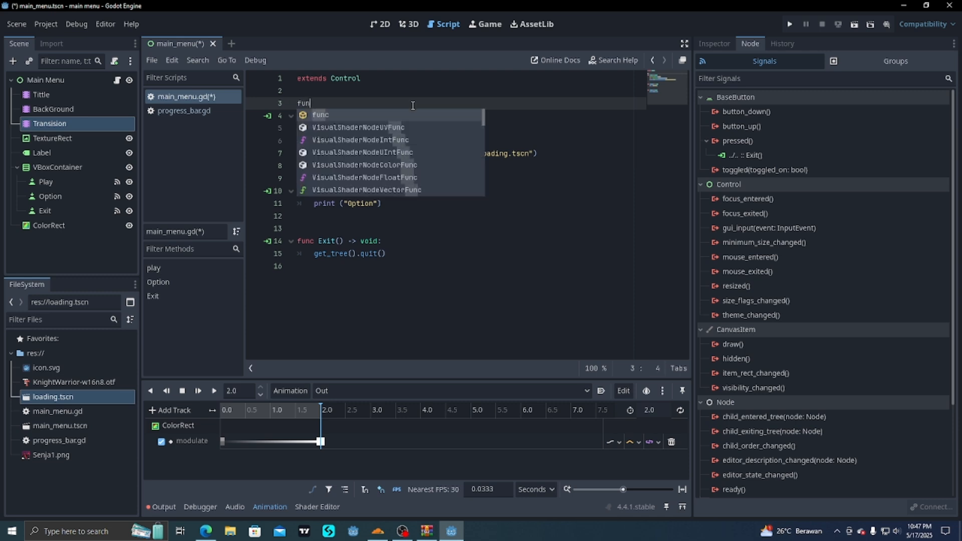
type("func ")
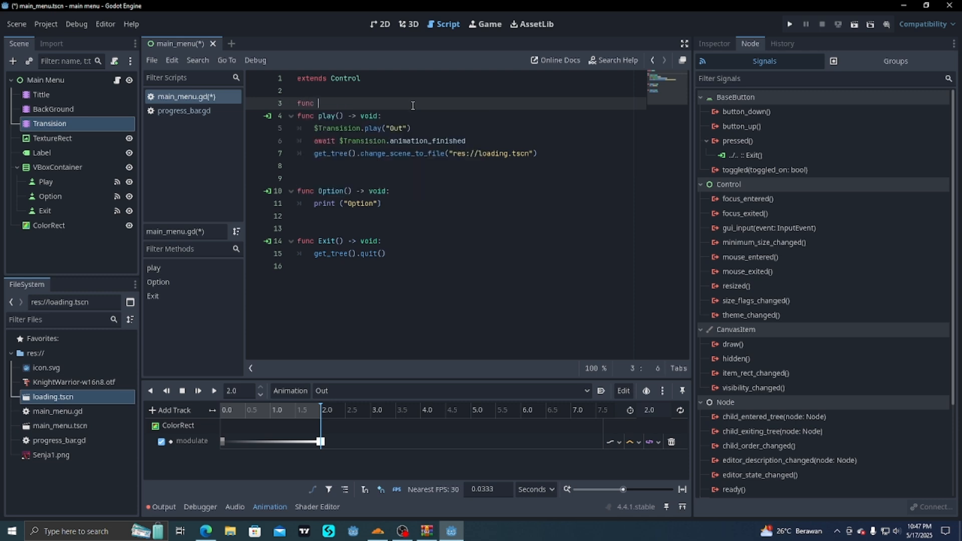
type("_re")
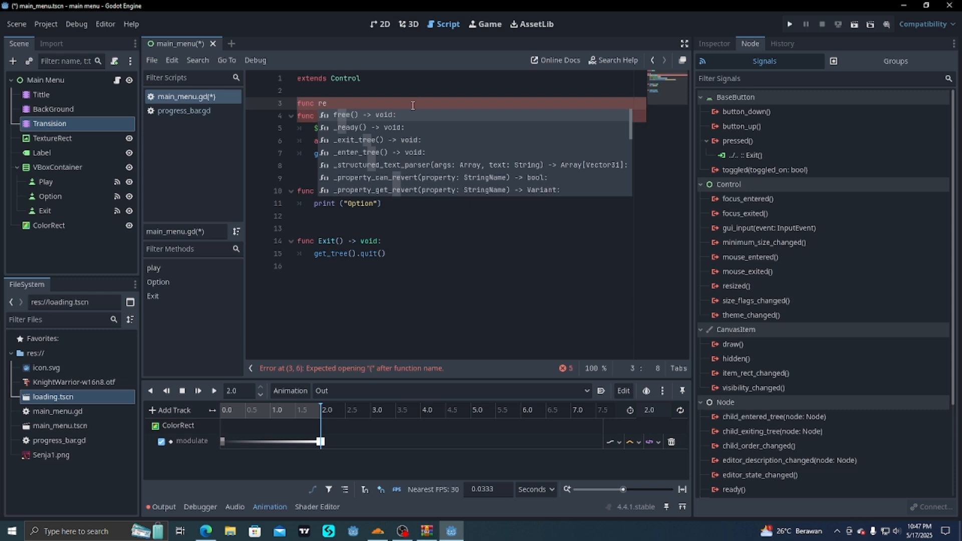
type("a")
key("Return")
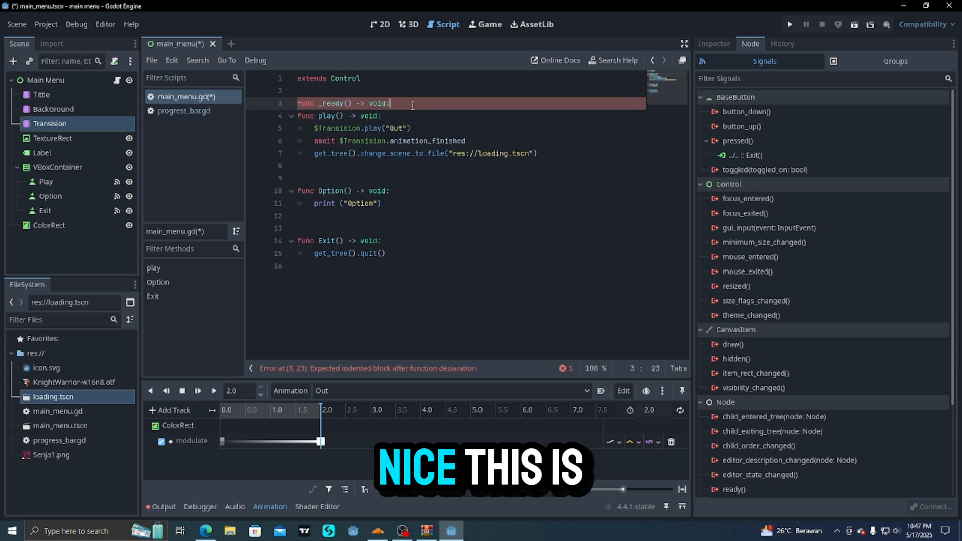
key("Return")
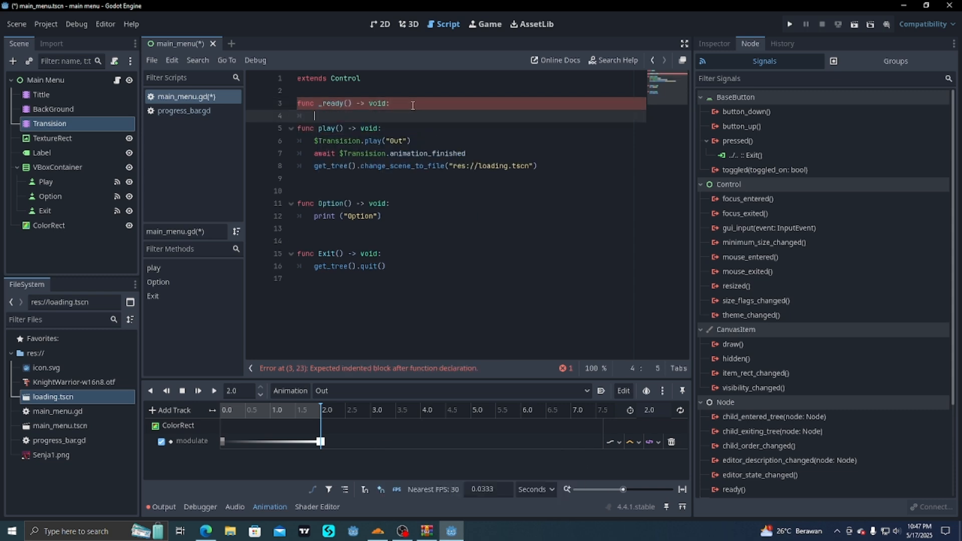
Step: Insert $Transision.play("In") as the body of the _ready function and save the scene and script
left_click_drag(50, 123, 388, 120)
type(".p")
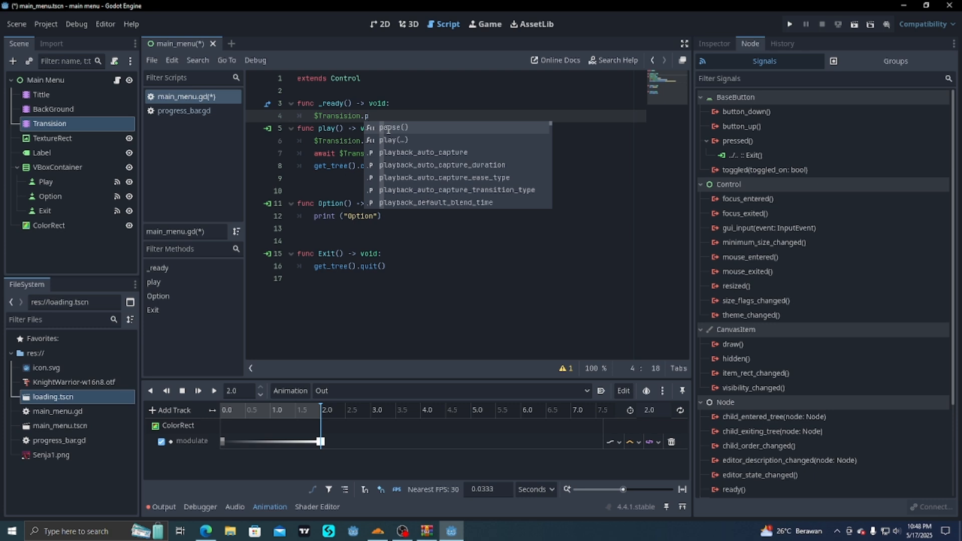
key("Down")
key("Return")
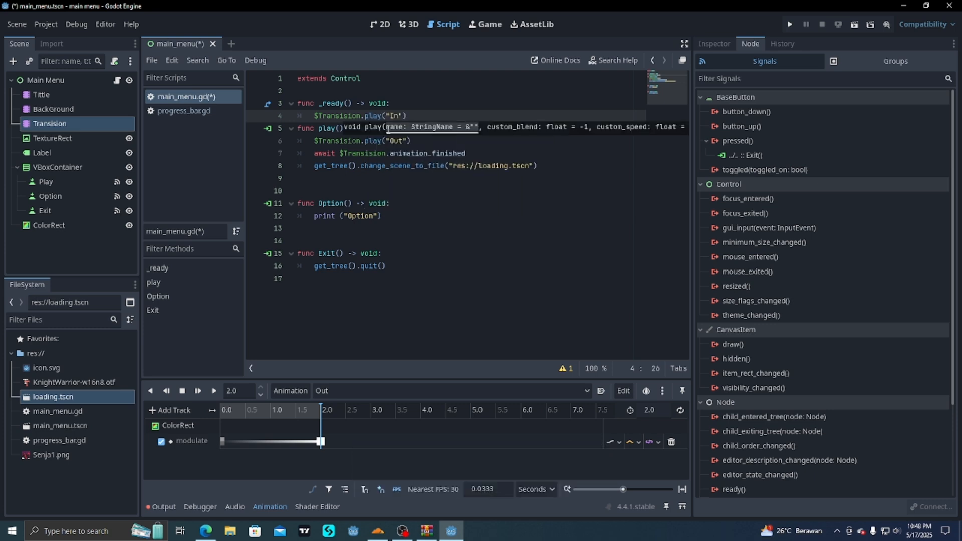
key("ctrl+s")
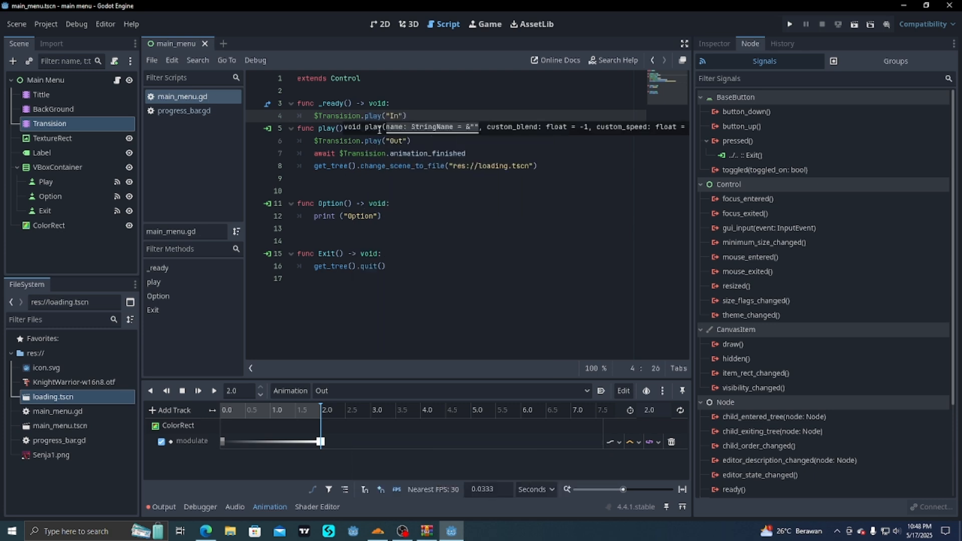
Step: Run the current scene to check the fade-in and test the menu's Exit button
left_click(449, 215)
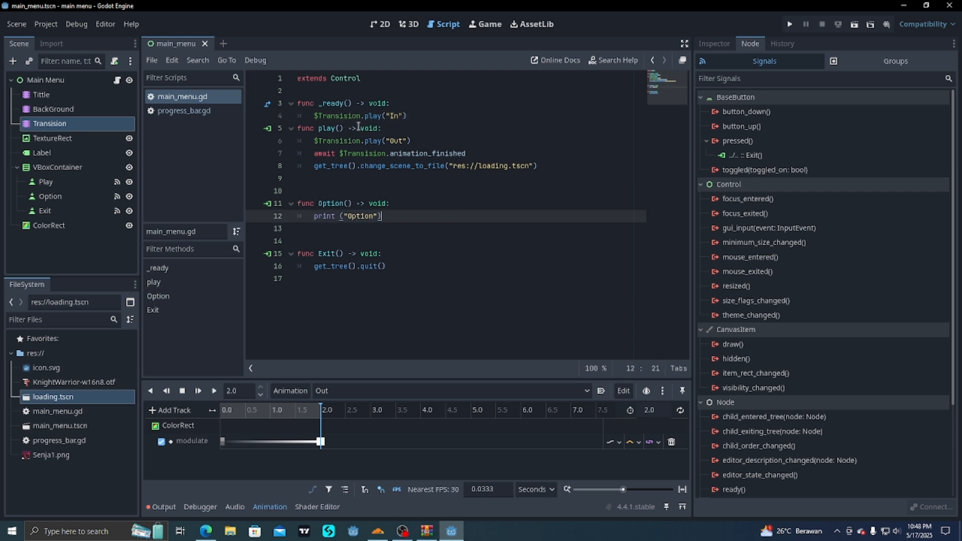
left_click(852, 24)
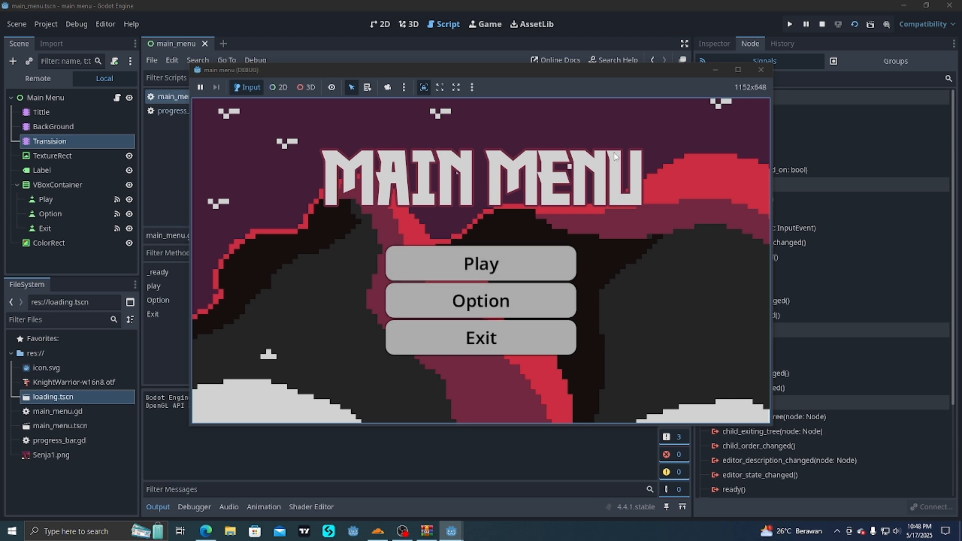
left_click(503, 332)
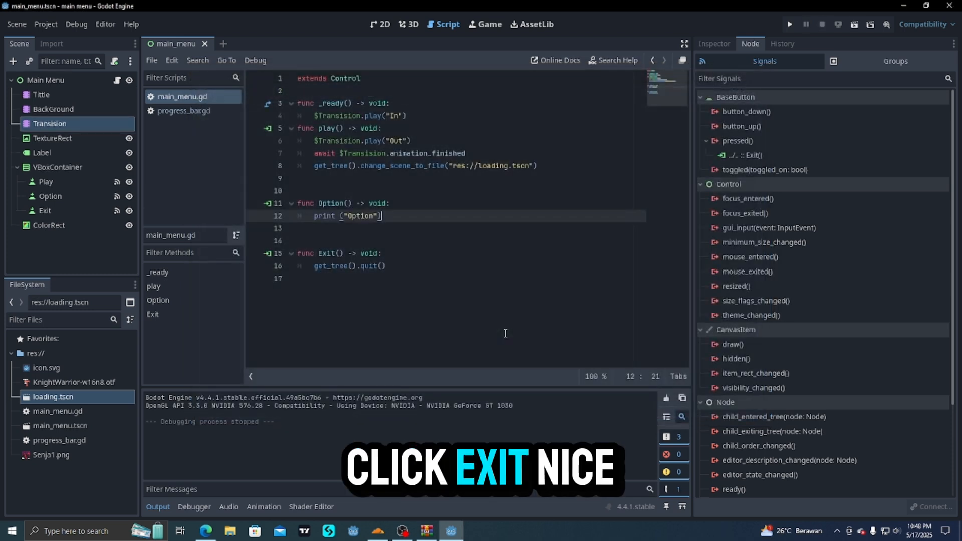
Step: Add $BackGround.play("BackGround") below the In transition call in the _ready function
left_click(439, 117)
key("Delete")
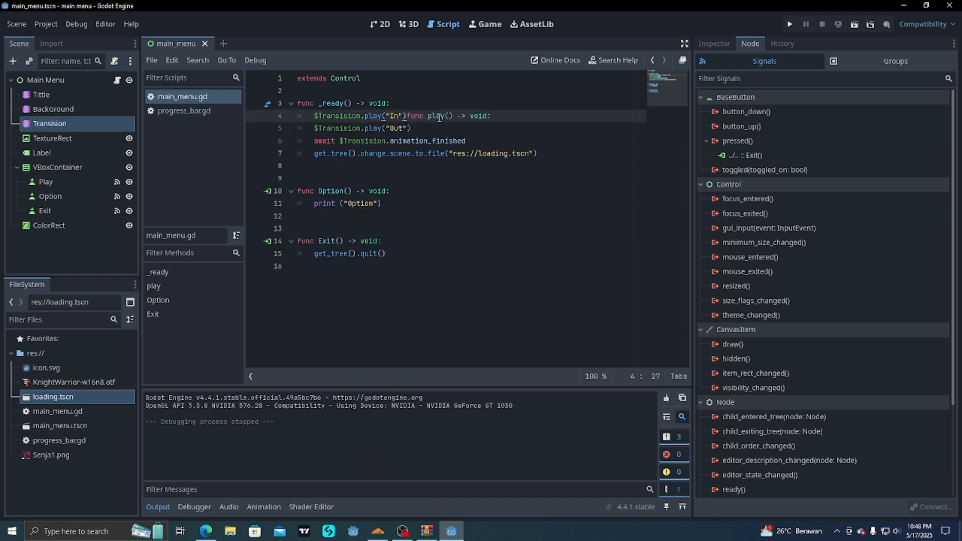
key("Return")
key("Return")
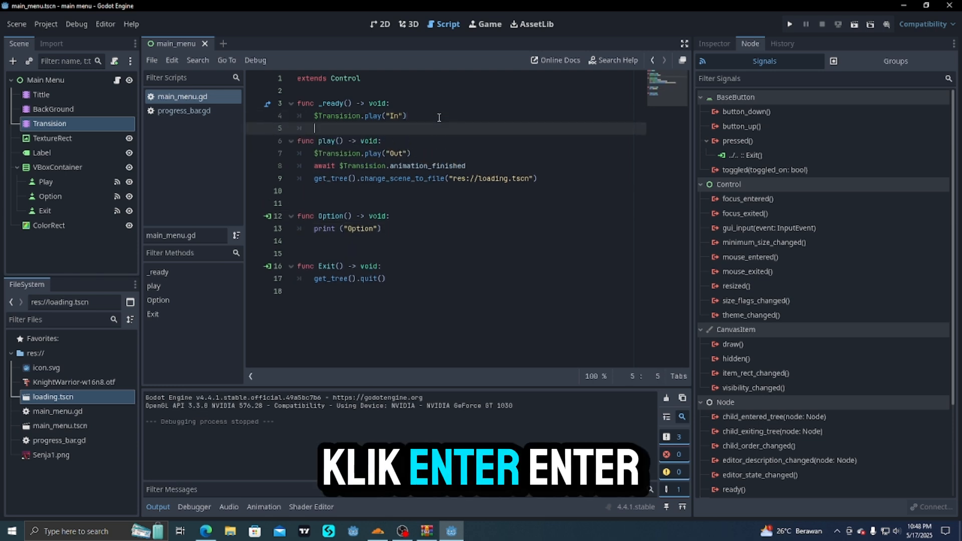
left_click_drag(76, 109, 347, 128)
type(".")
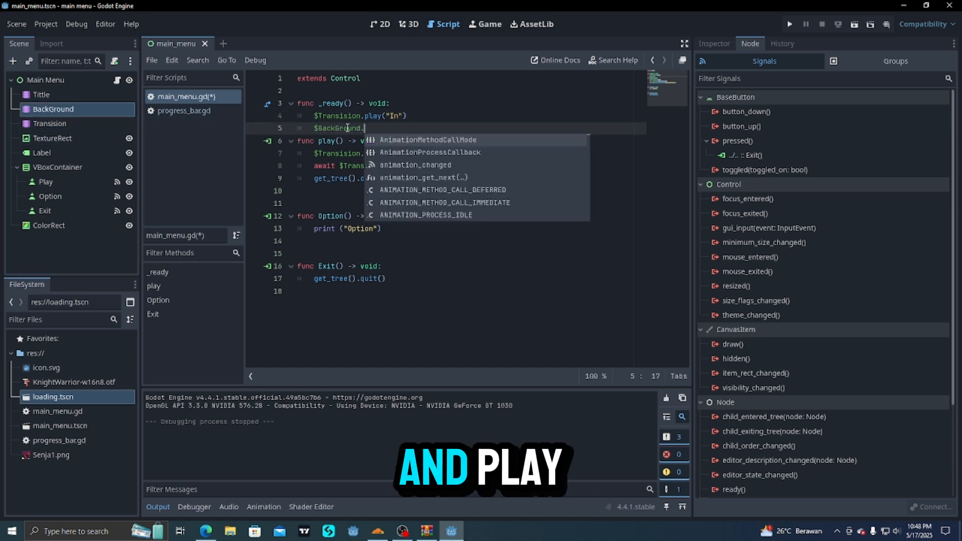
type("pla")
key("Return")
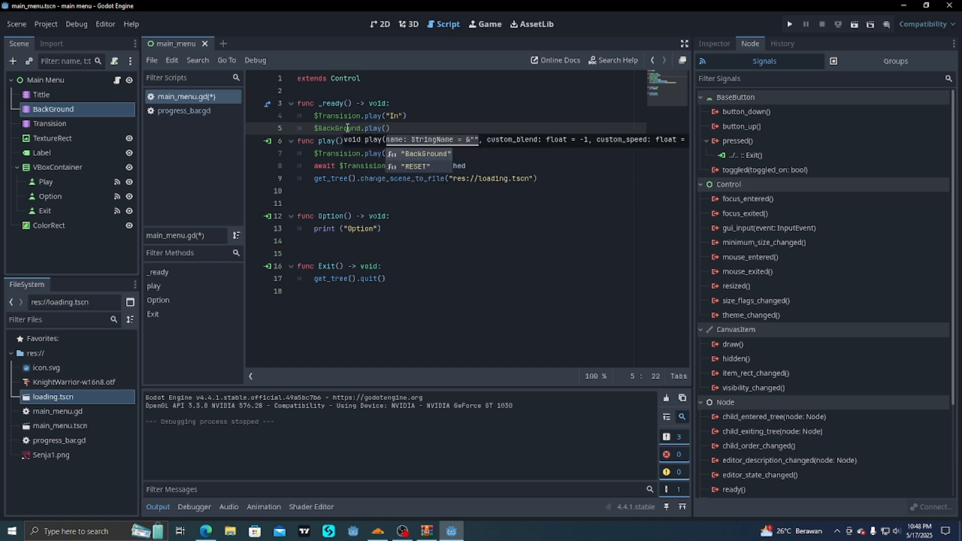
key("Return")
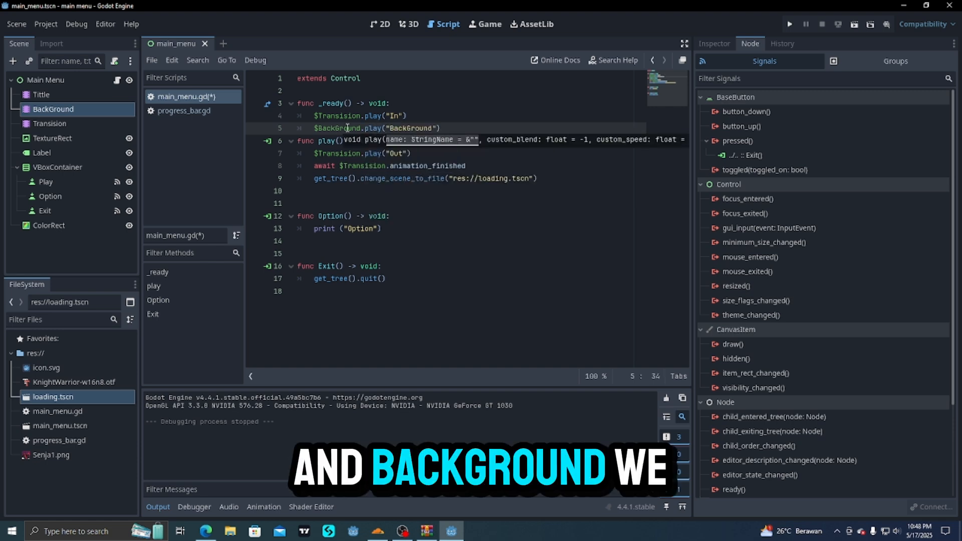
Step: Add $Tittle.play("Tittle") below the BackGround call in the _ready function and save
key("End")
key("Return")
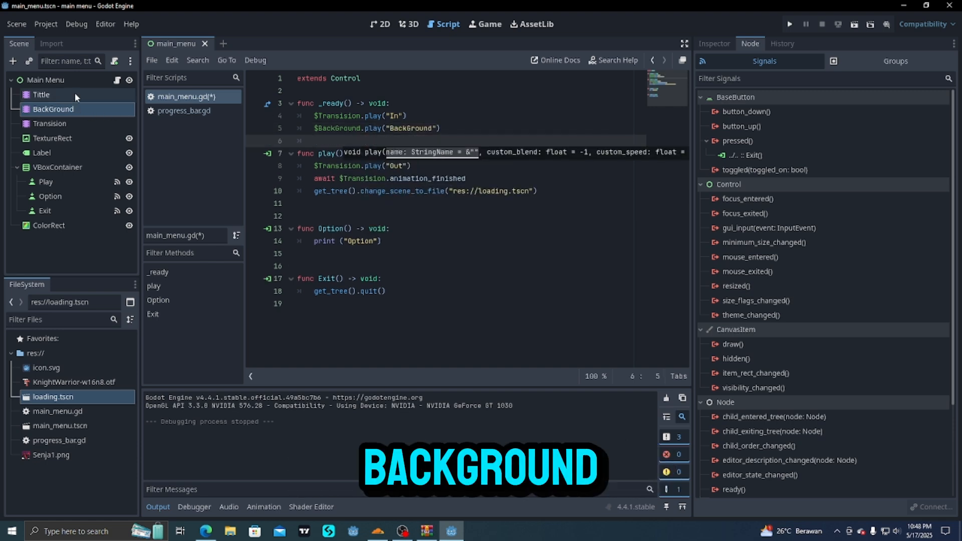
left_click_drag(74, 95, 331, 140)
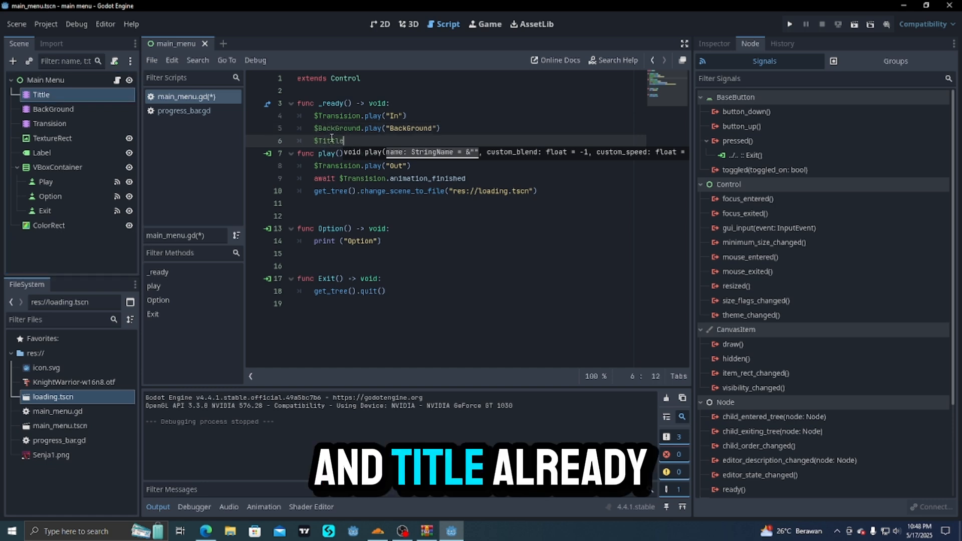
type(".play")
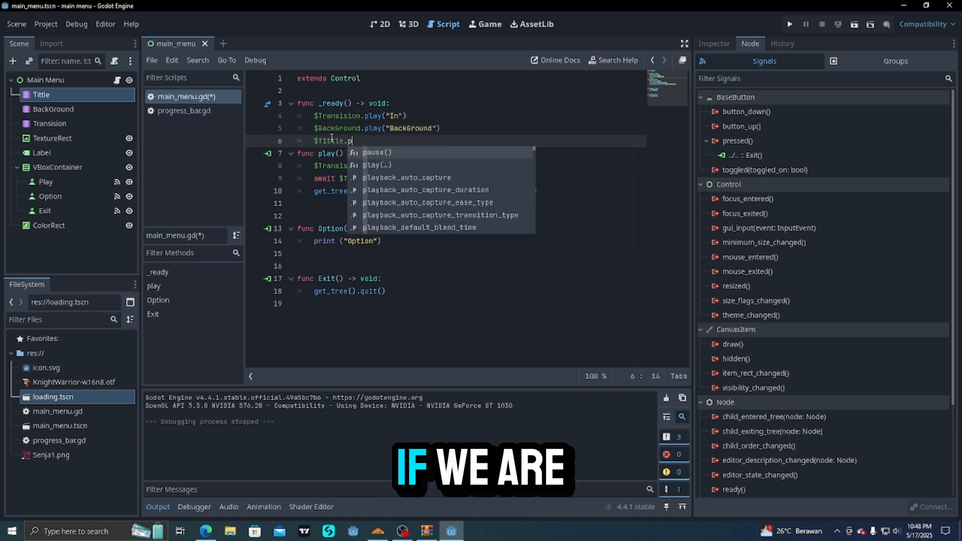
key("Return")
key("Return")
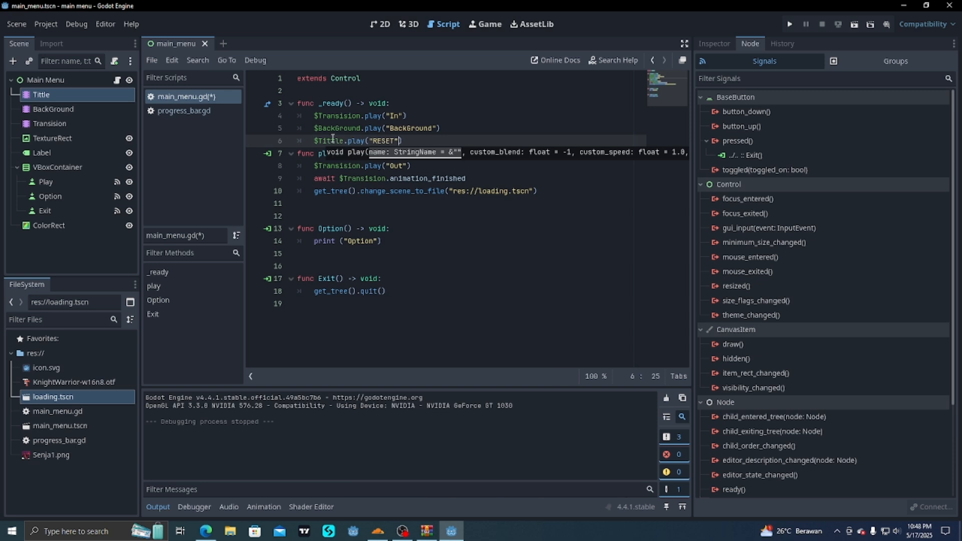
key("BackSpace")
key("BackSpace")
key("BackSpace")
key("BackSpace")
key("Down")
key("Return")
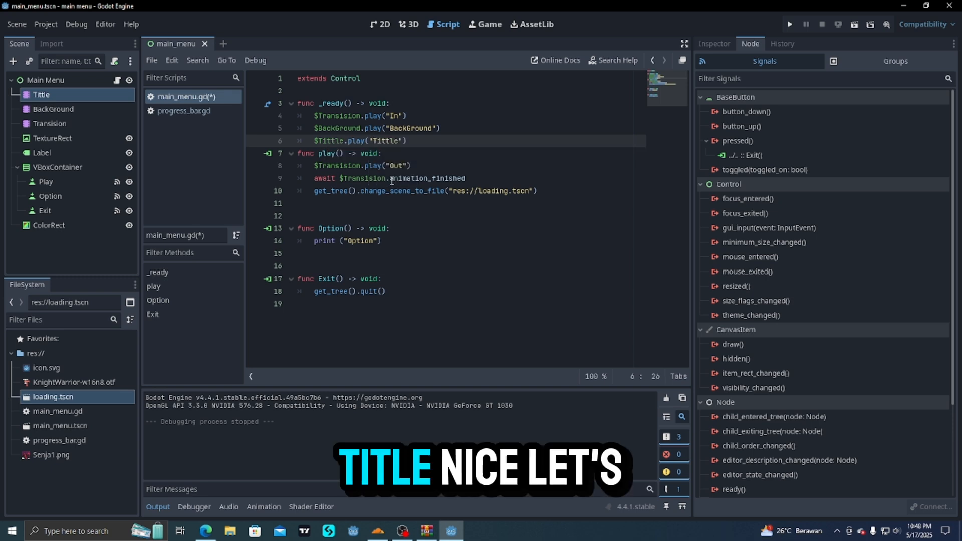
key("ctrl+s")
Step: Test the Option and Exit buttons in the running scene, and rerun it to test the Play button
left_click(854, 24)
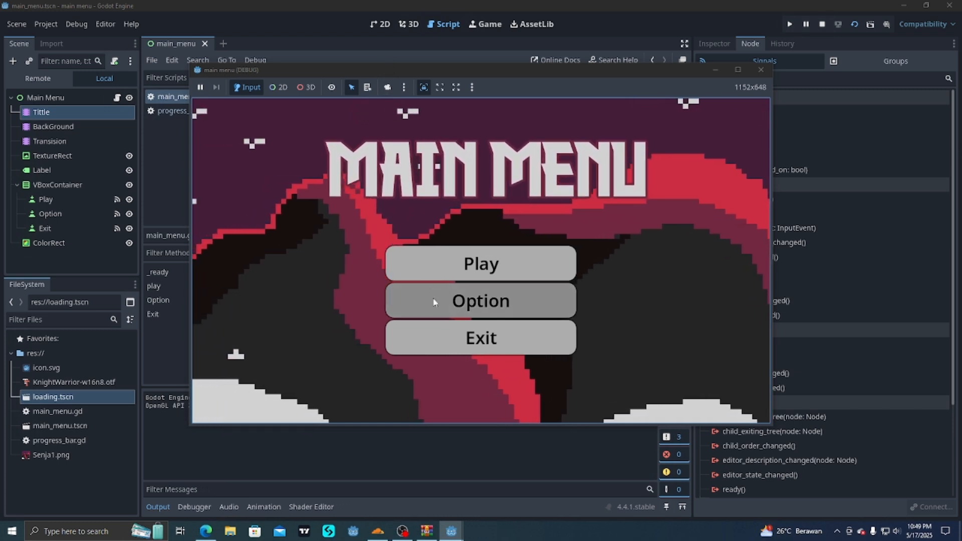
left_click(509, 295)
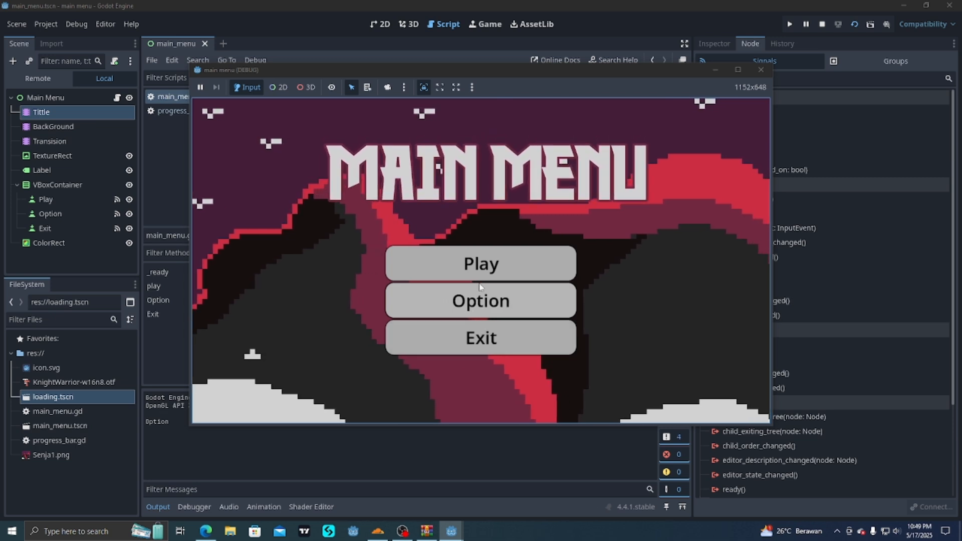
left_click(448, 340)
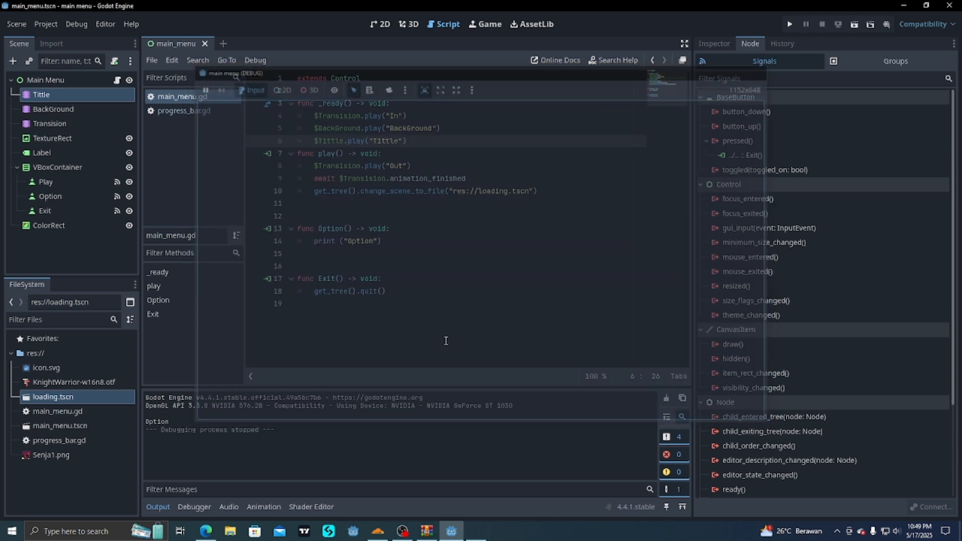
left_click(851, 25)
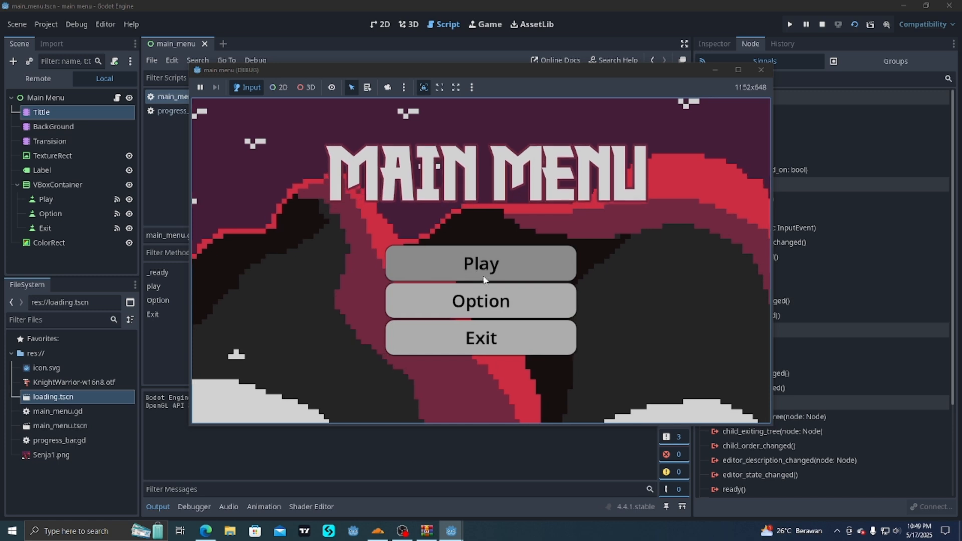
left_click(472, 275)
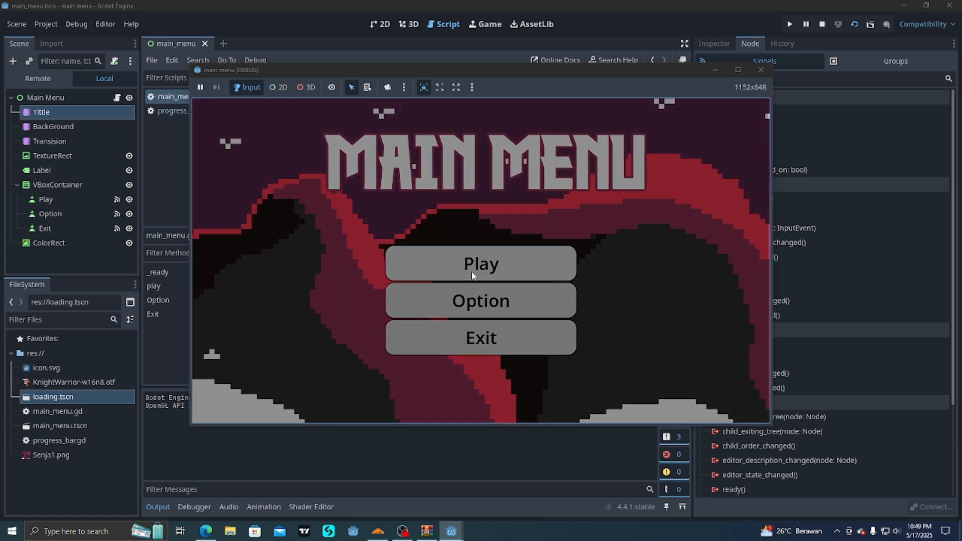